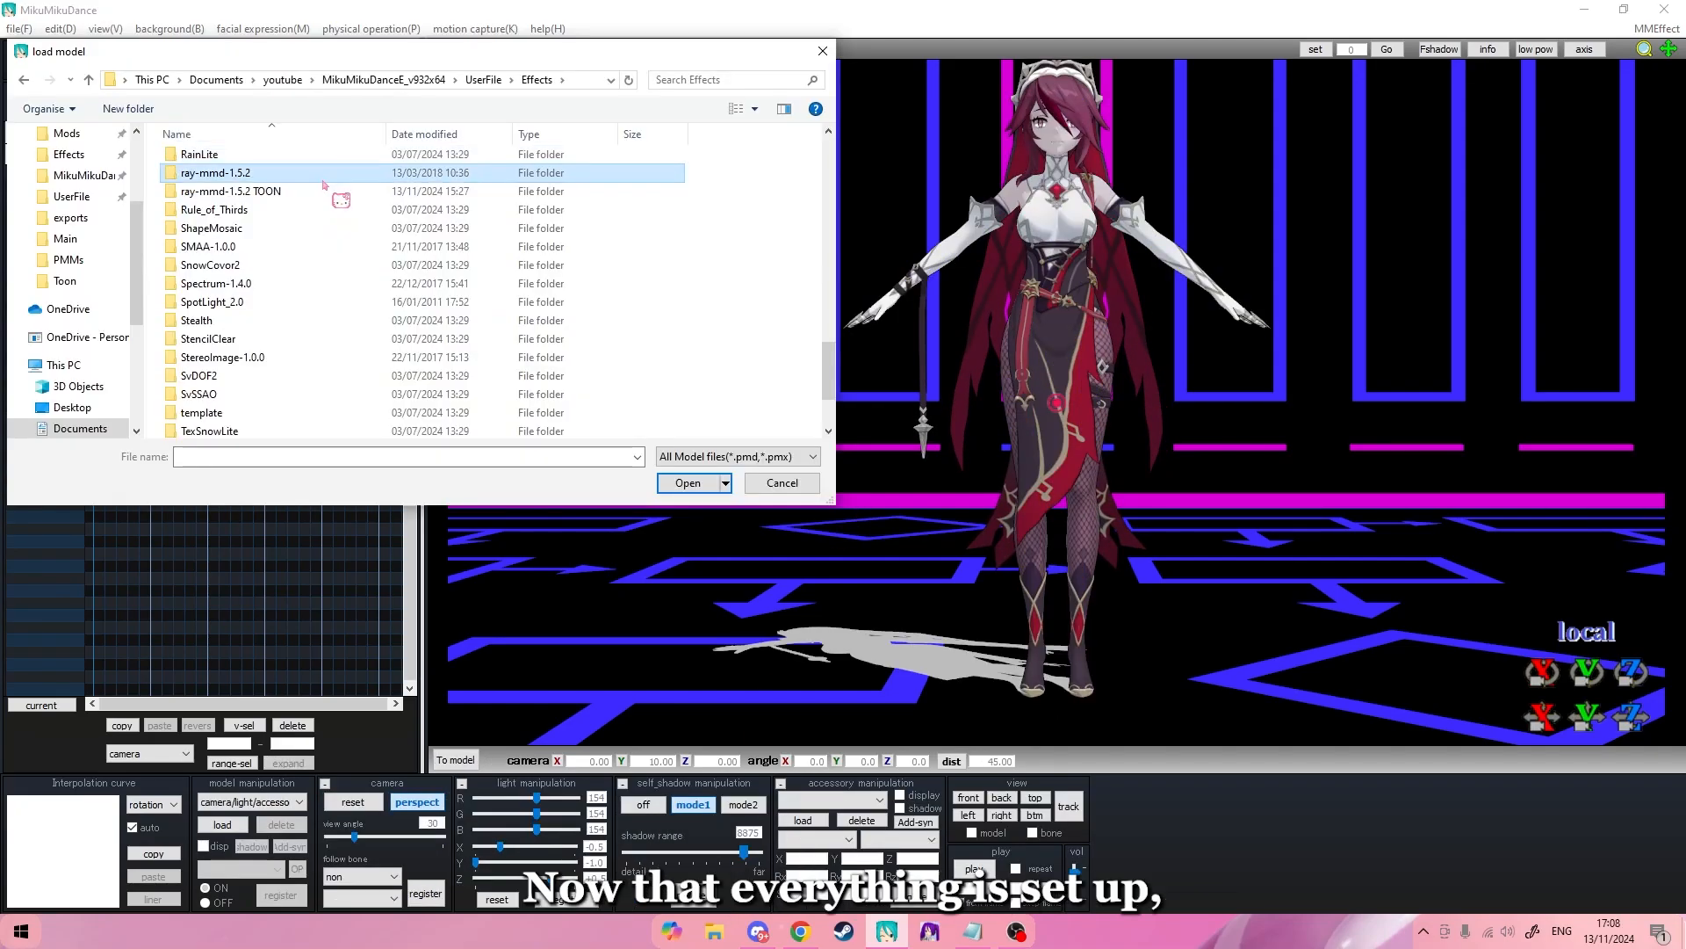
Load the Time of day.pmx skybox model from the ray-mmd-1.5.2 Skybox\Time of day folder and accept its model information
double_click(322, 178)
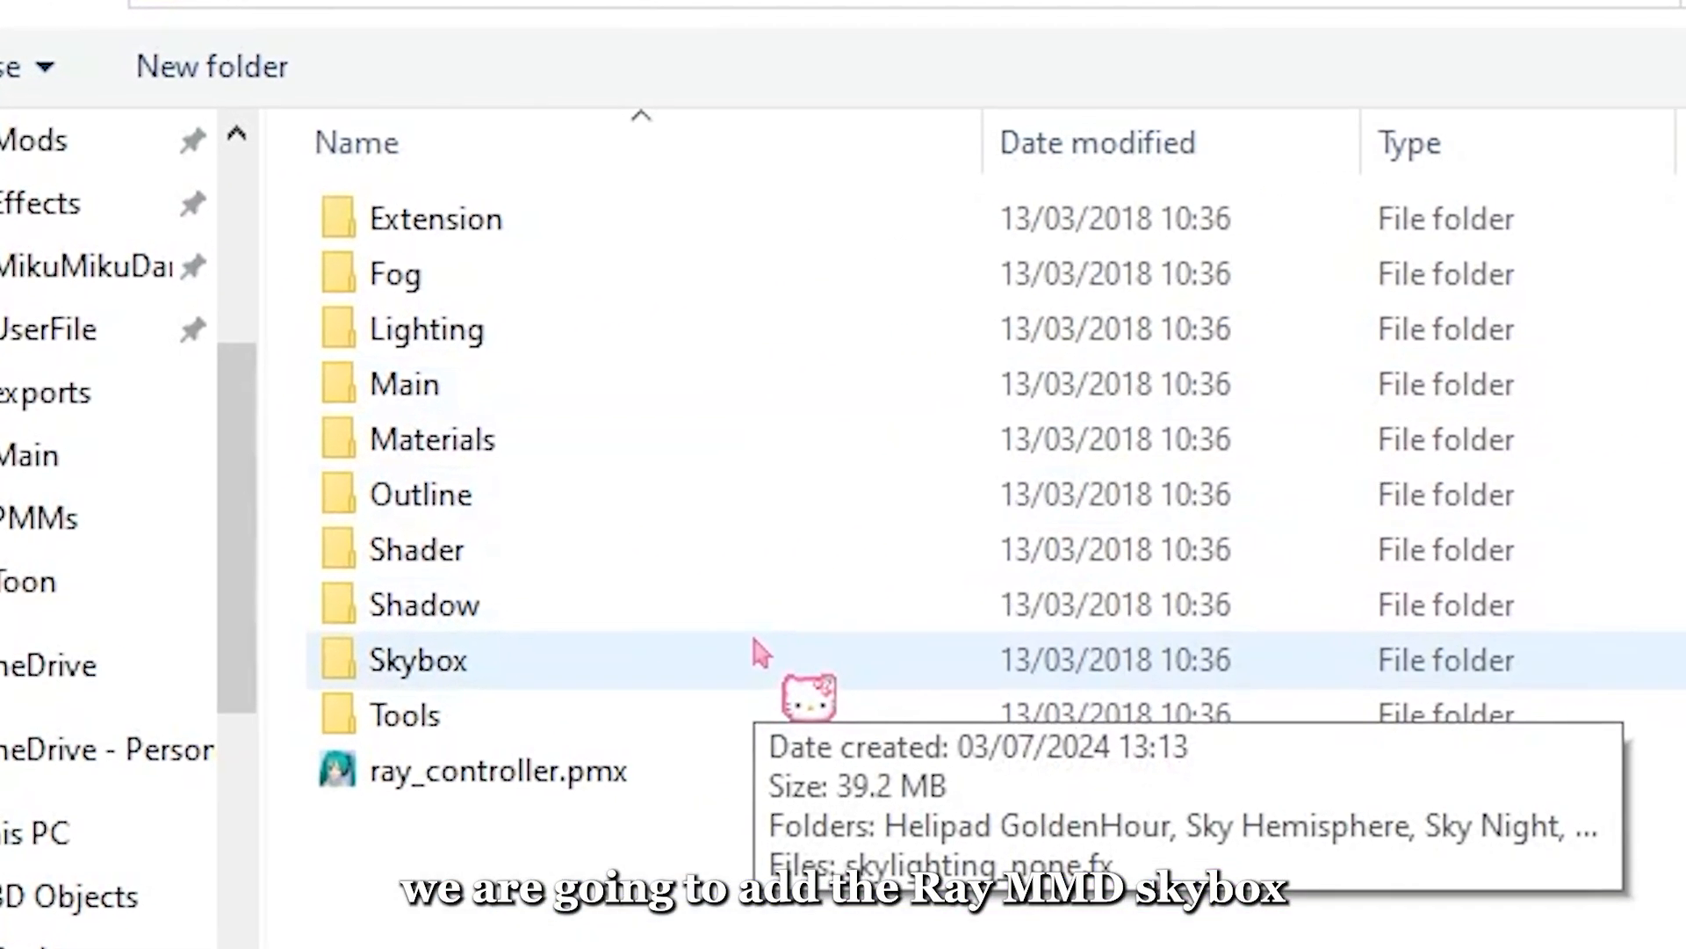
left_click(628, 544)
left_click(628, 543)
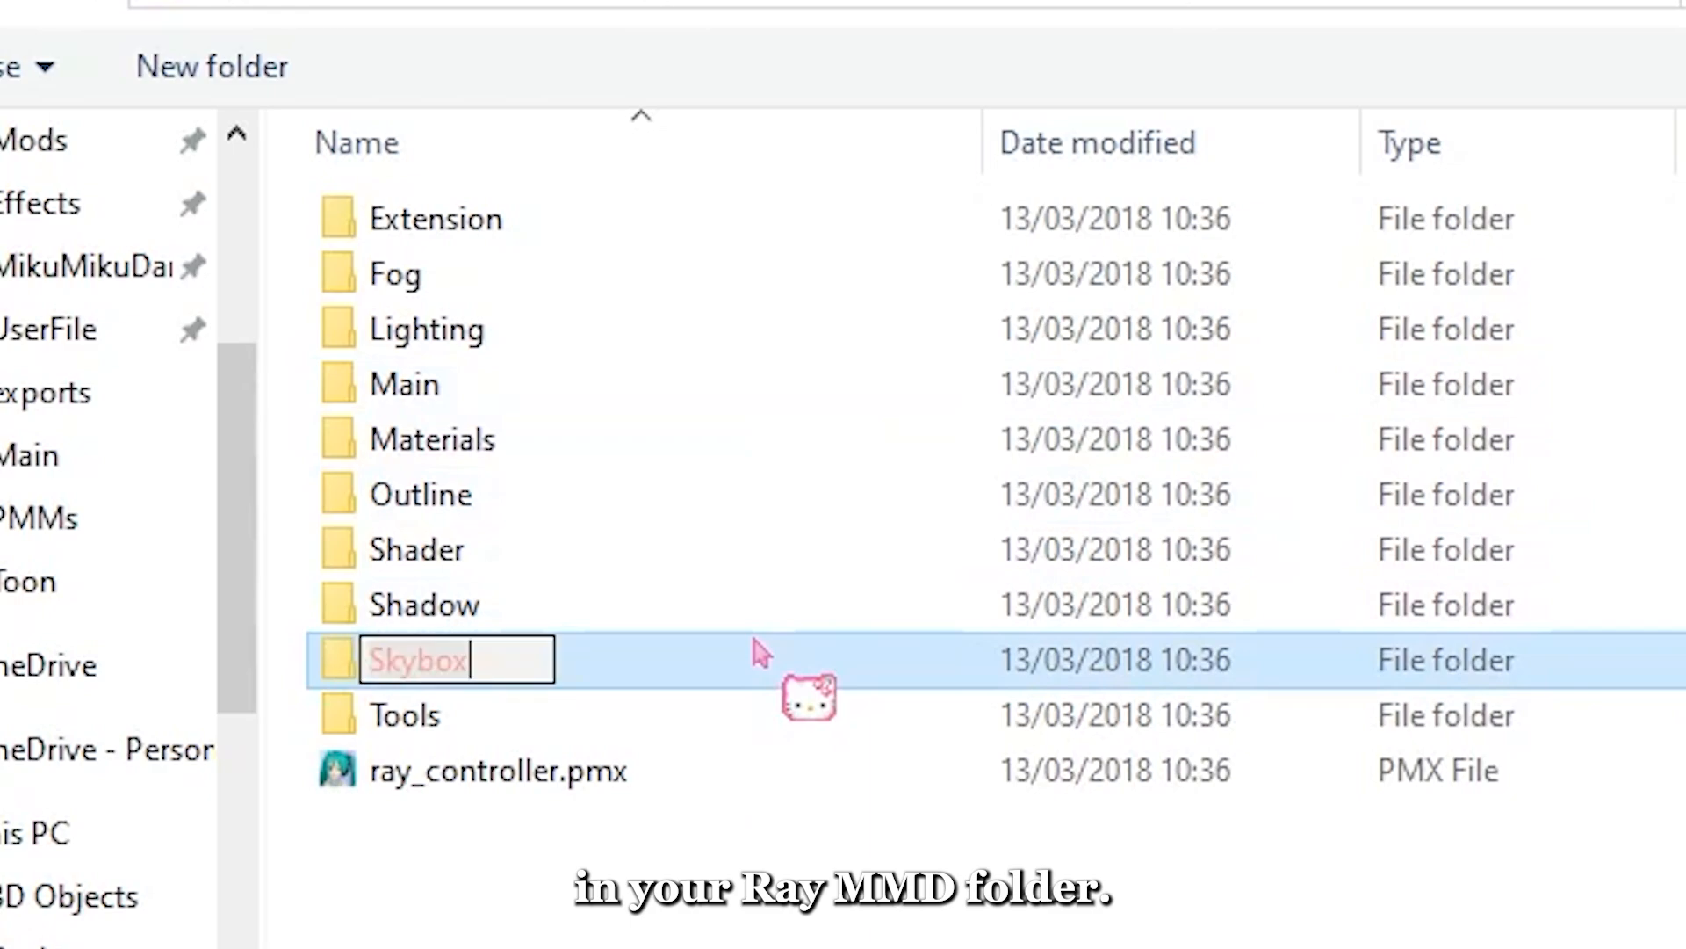
double_click(755, 640)
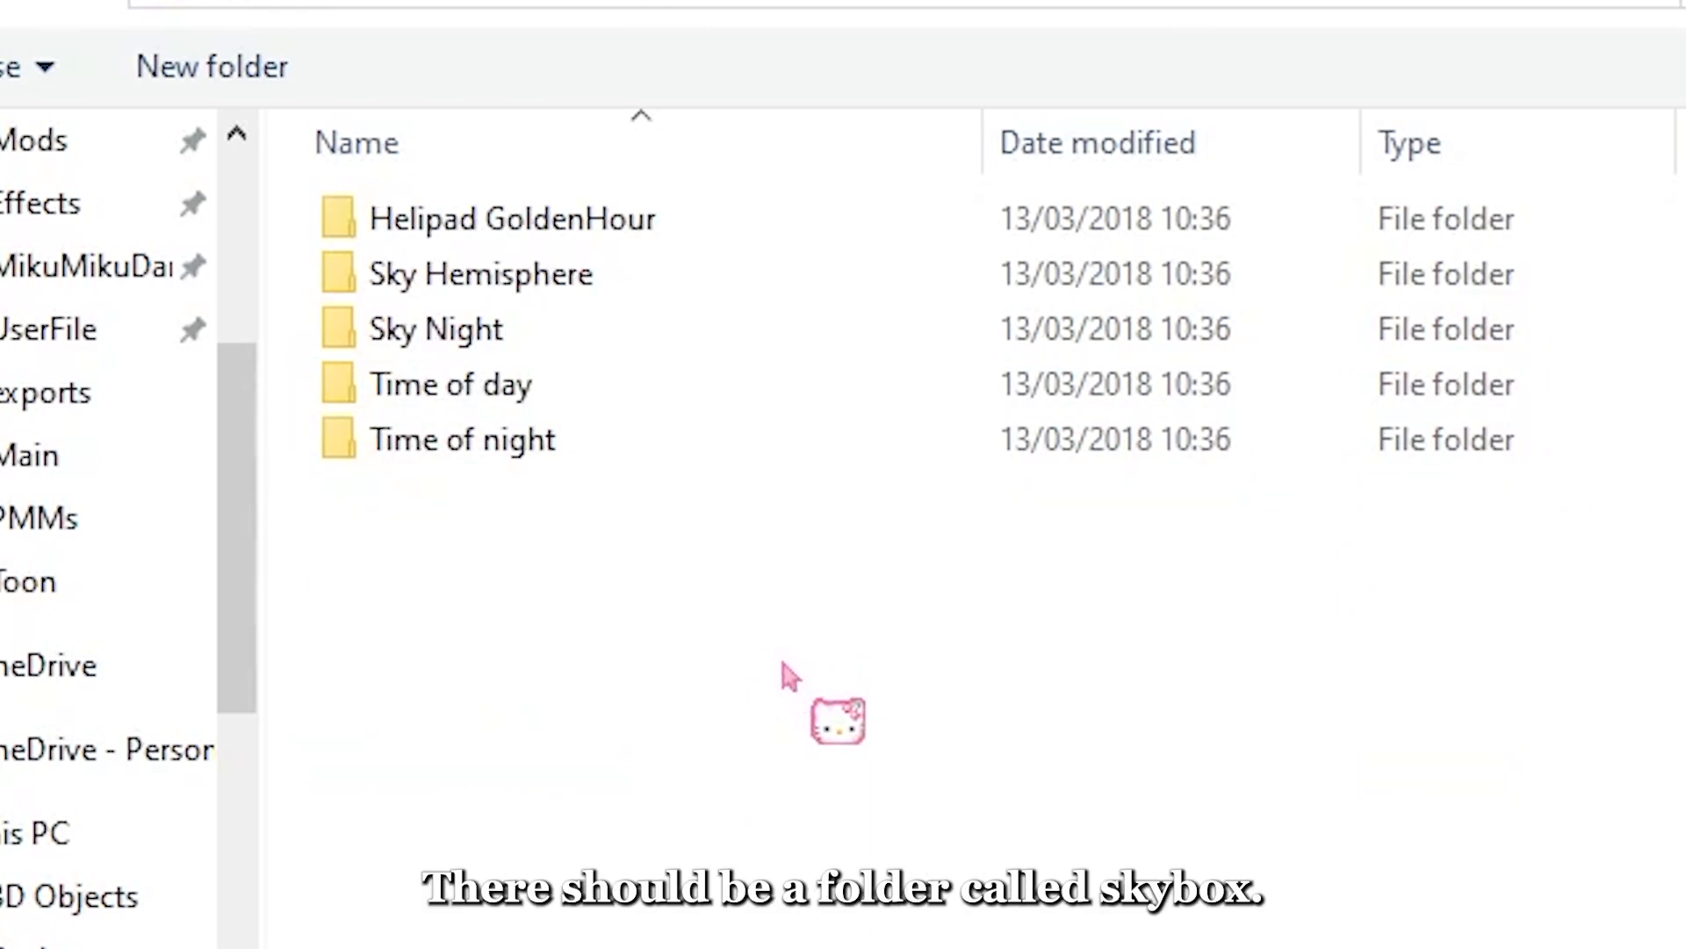
left_click(762, 395)
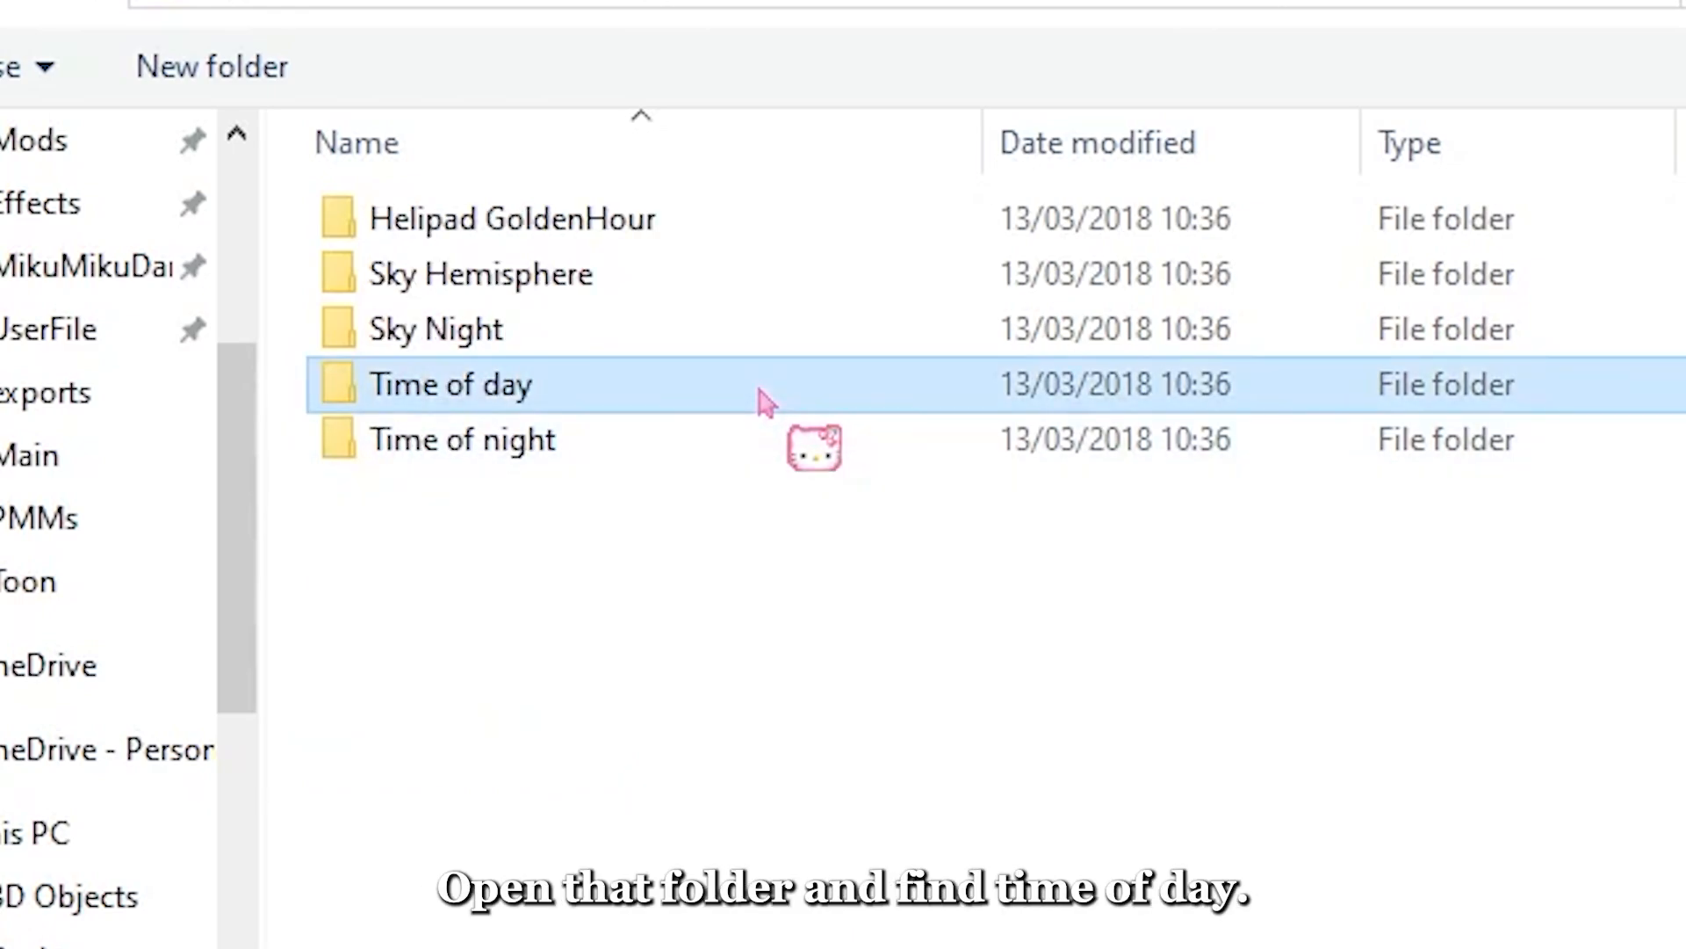
double_click(764, 397)
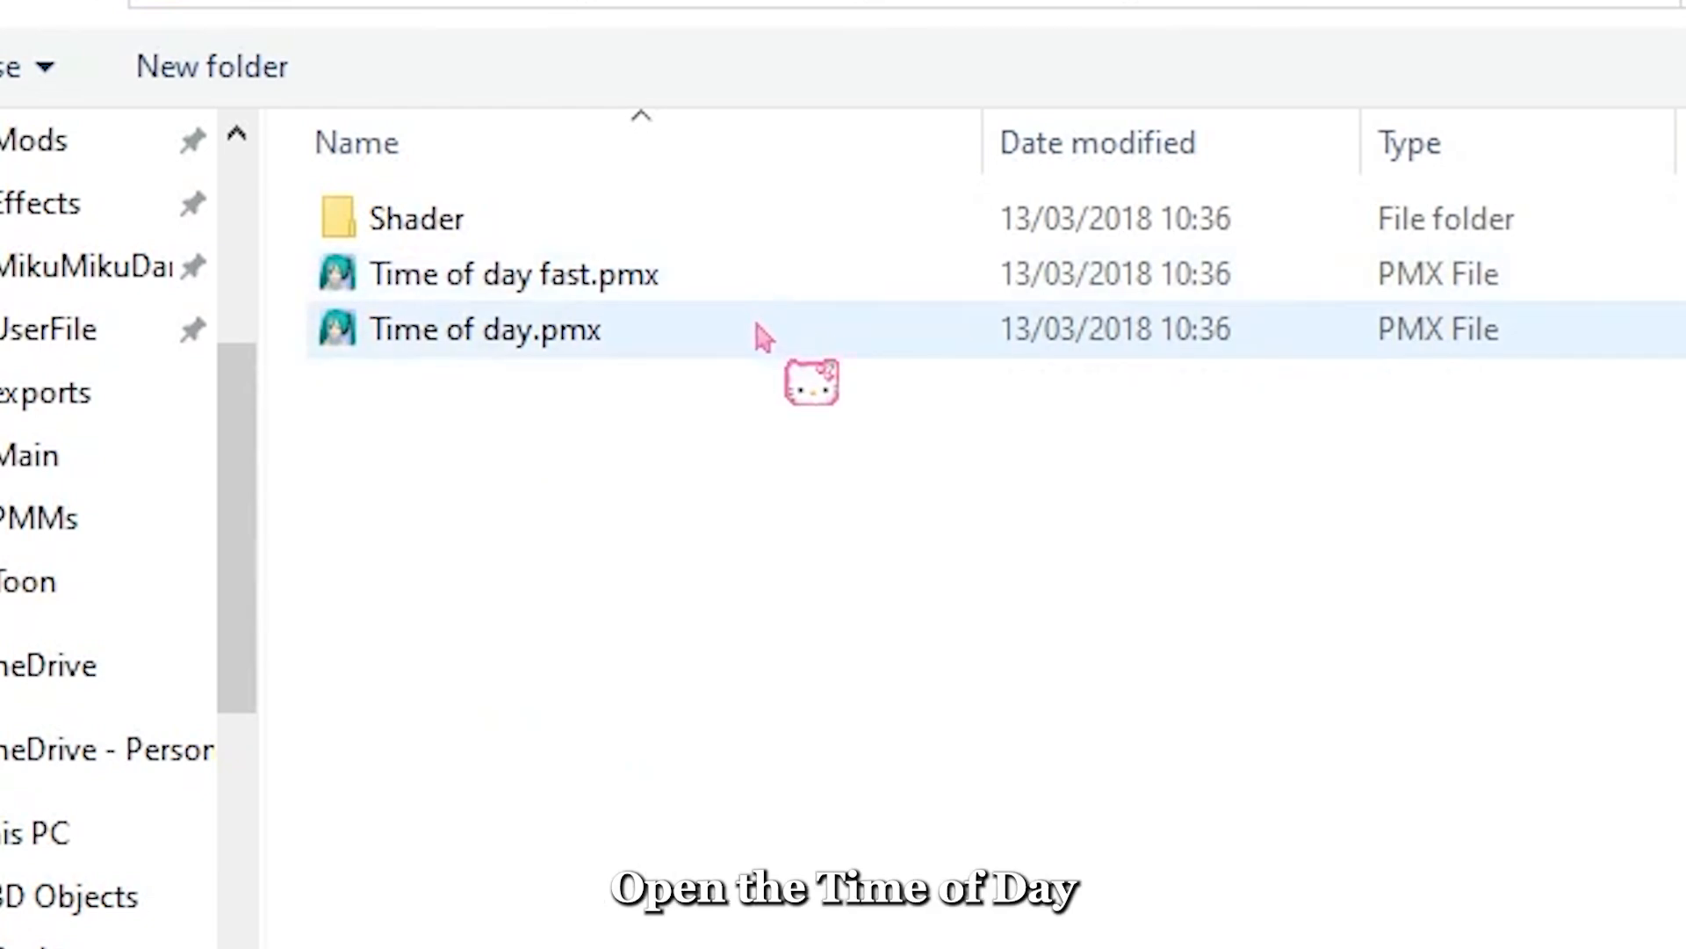
left_click(764, 338)
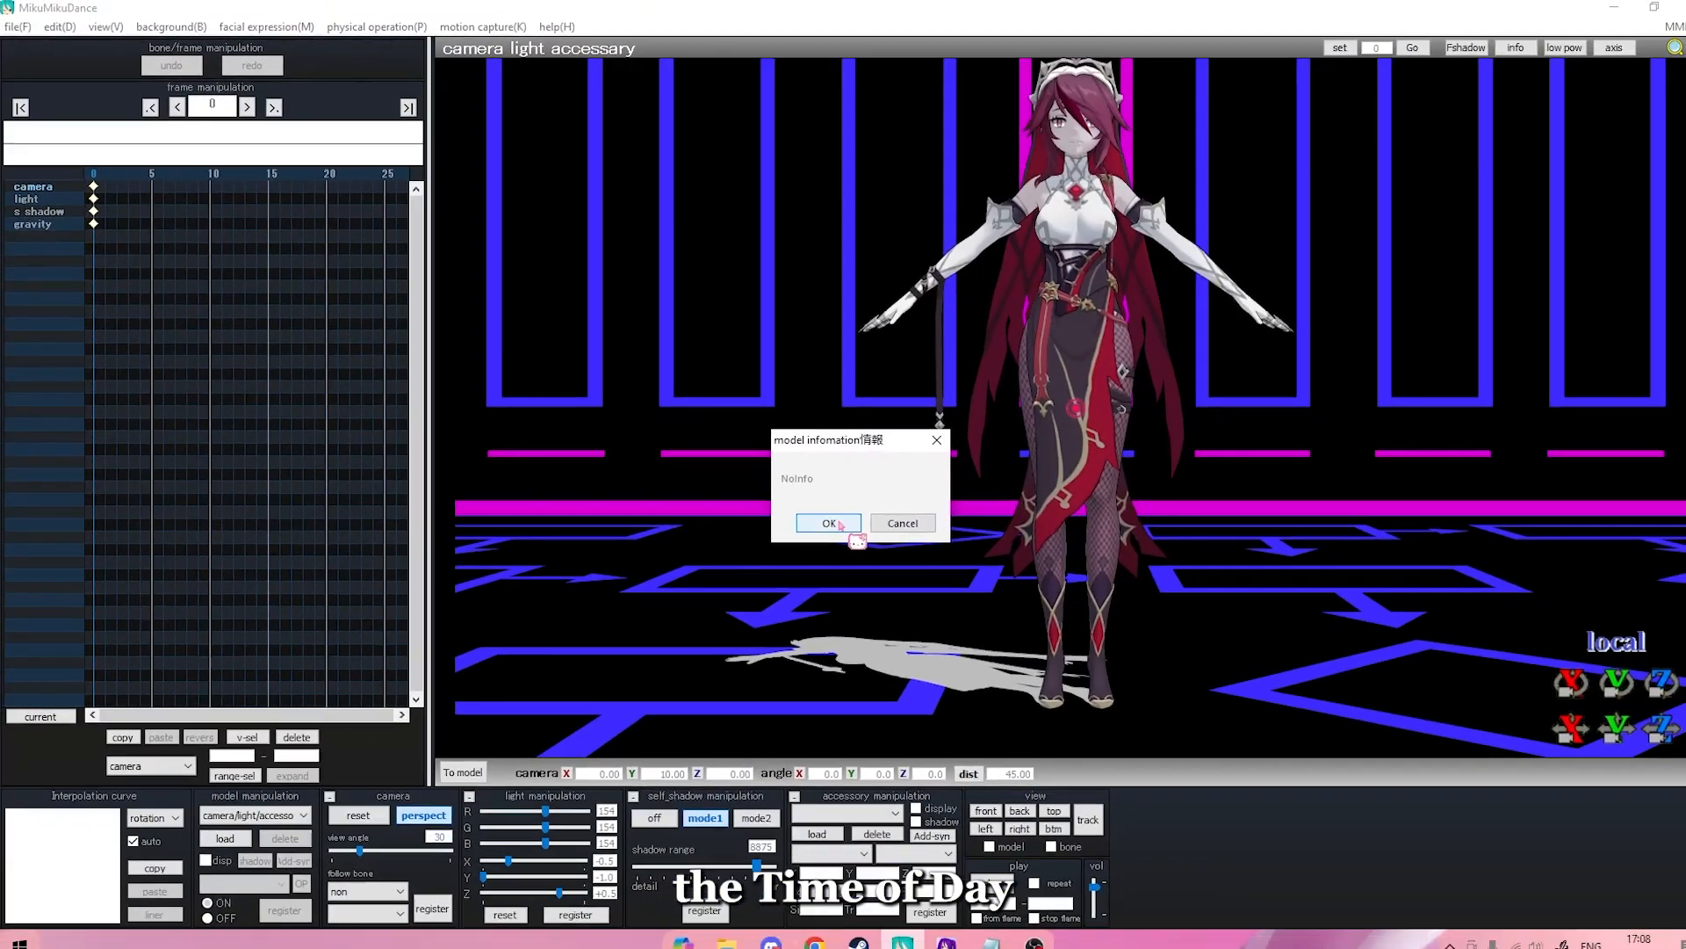
left_click(834, 524)
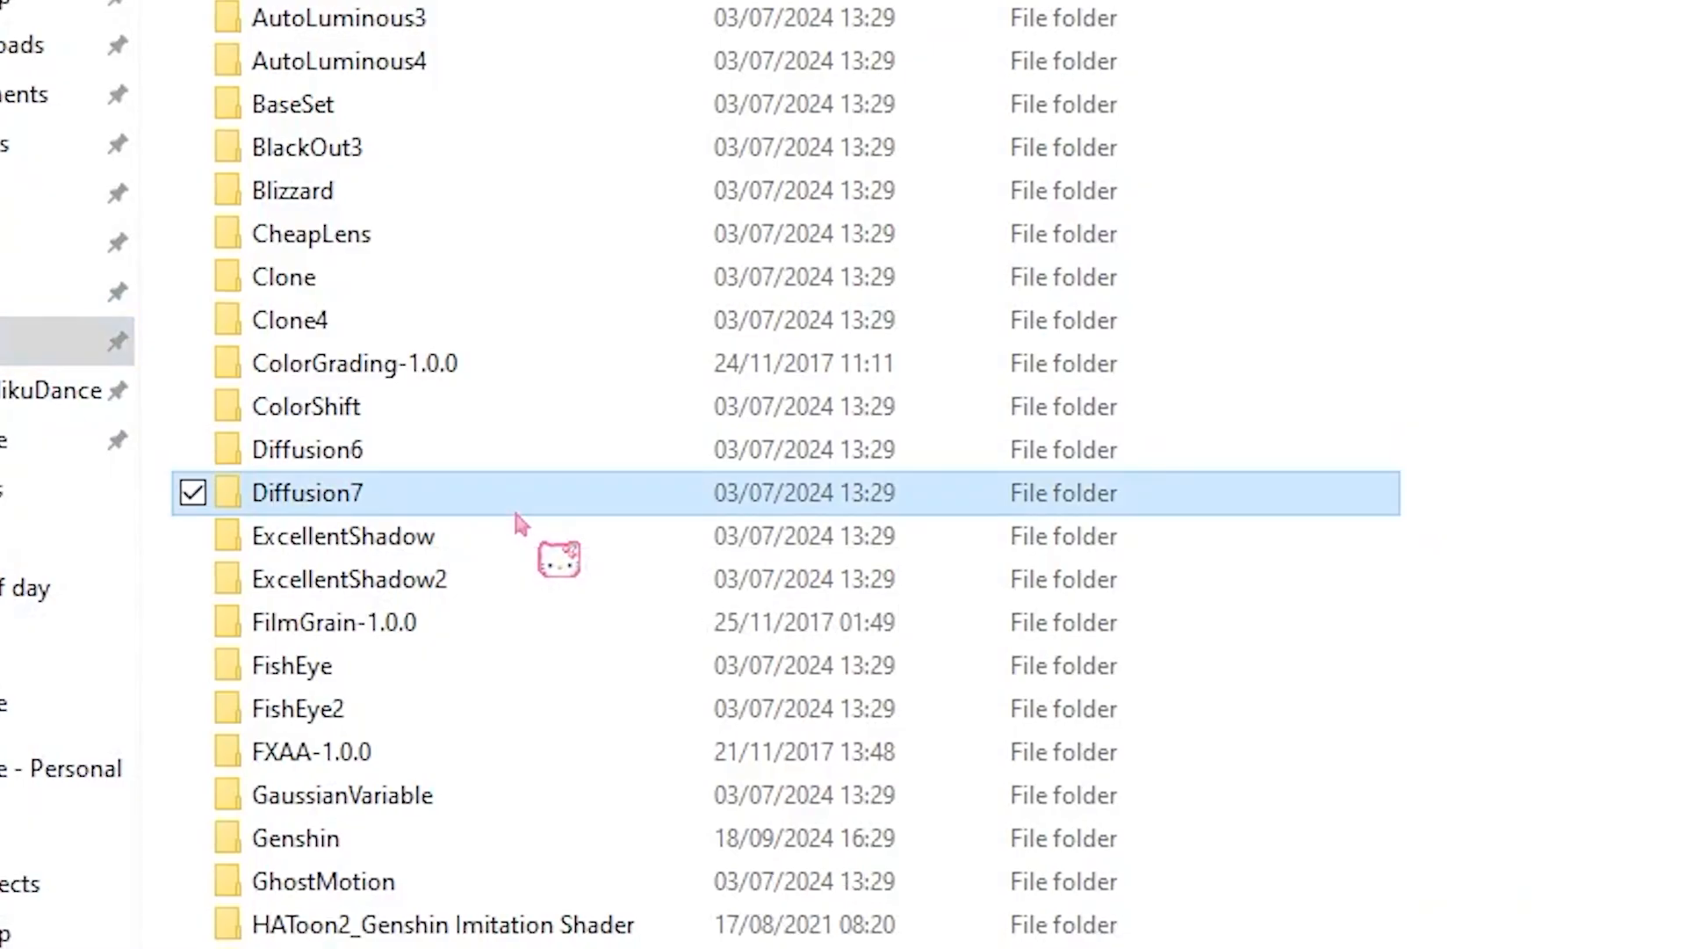
Add ray.x and ray_controller.pmx from the ray-mmd-1.5.2 folder to the MikuMikuDance scene
scroll(562, 507, "down", 8)
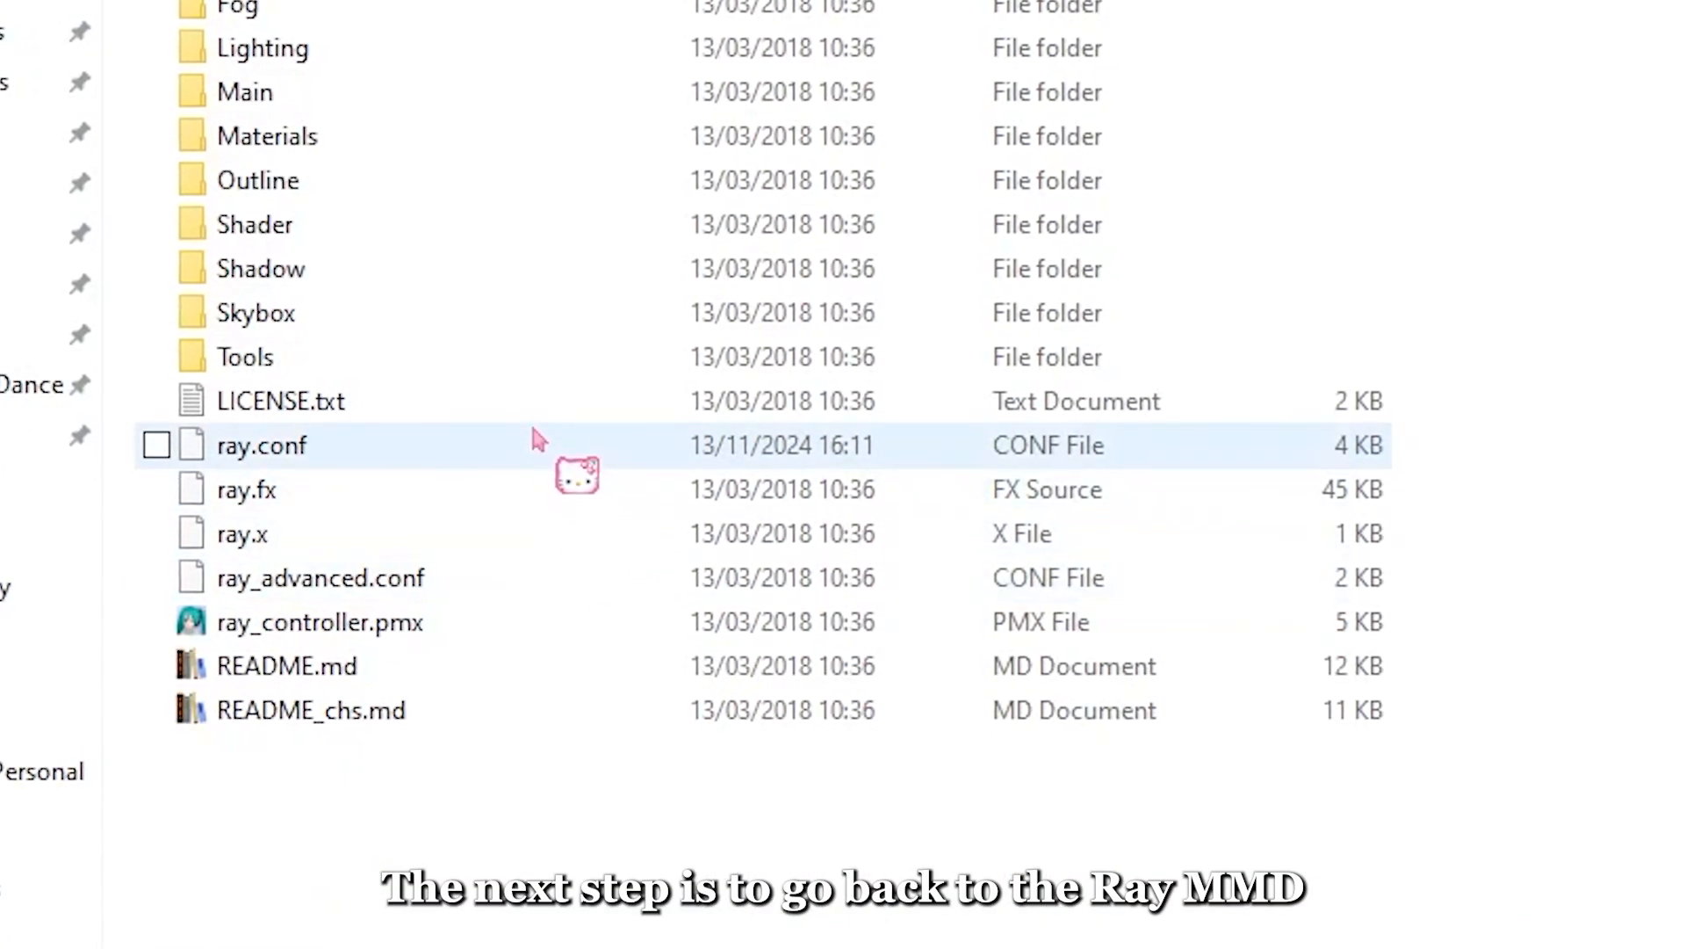
left_click(514, 626)
left_click(489, 536, "ctrl")
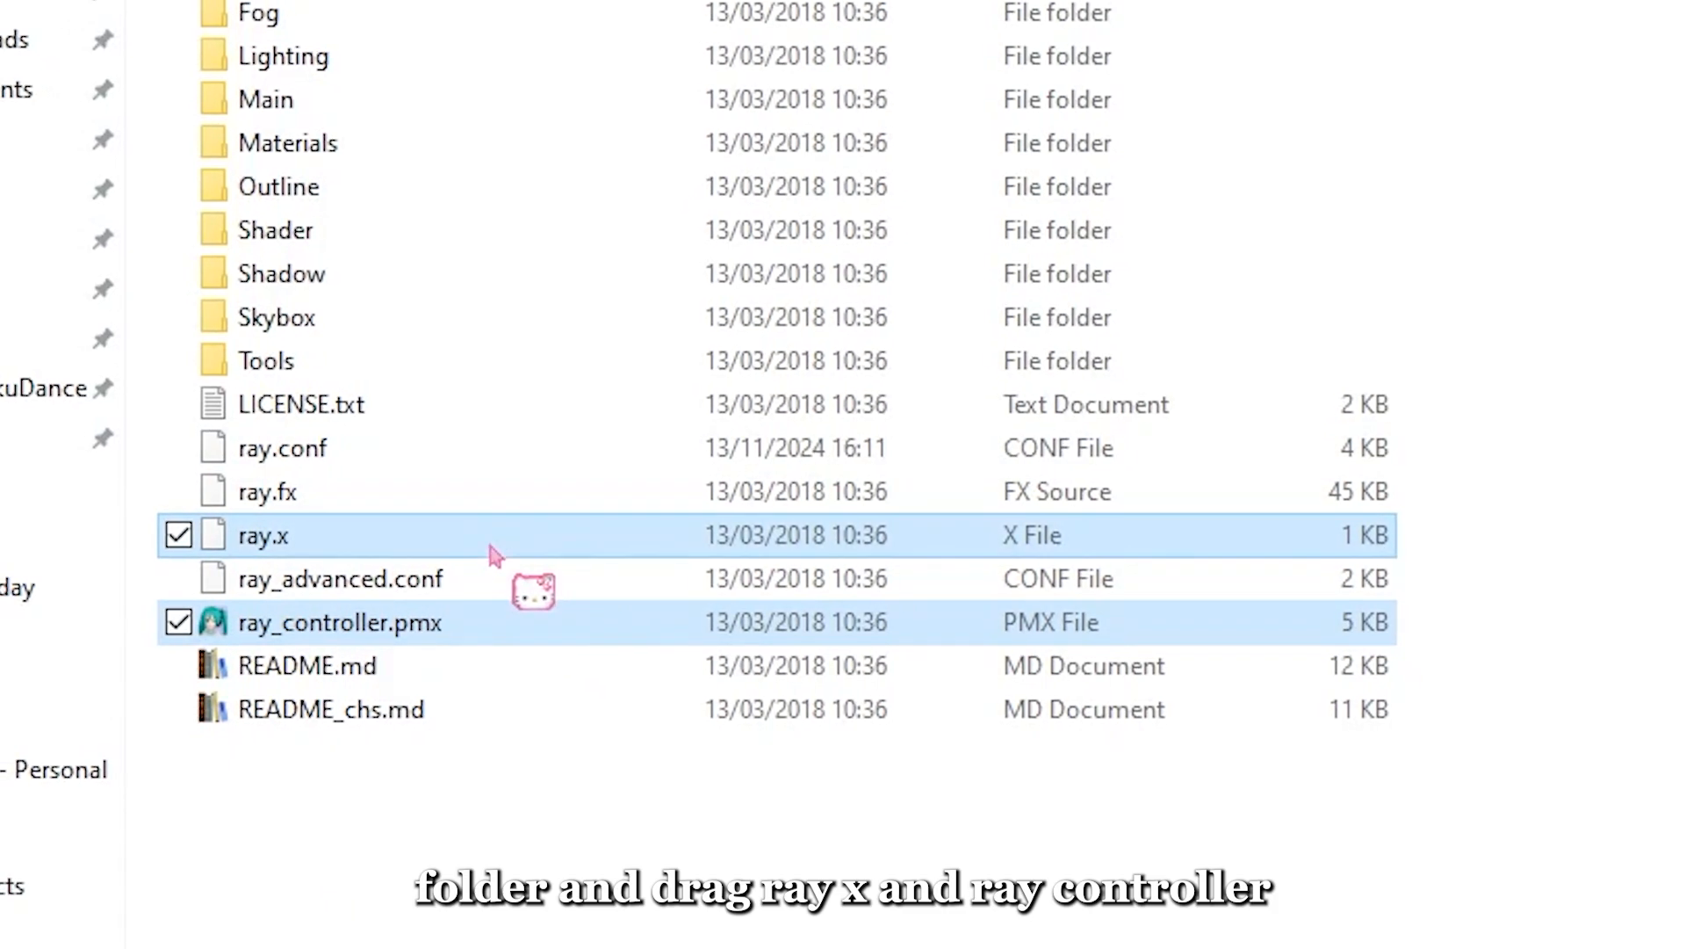
key("alt+Tab")
left_click_drag(489, 536, 881, 472)
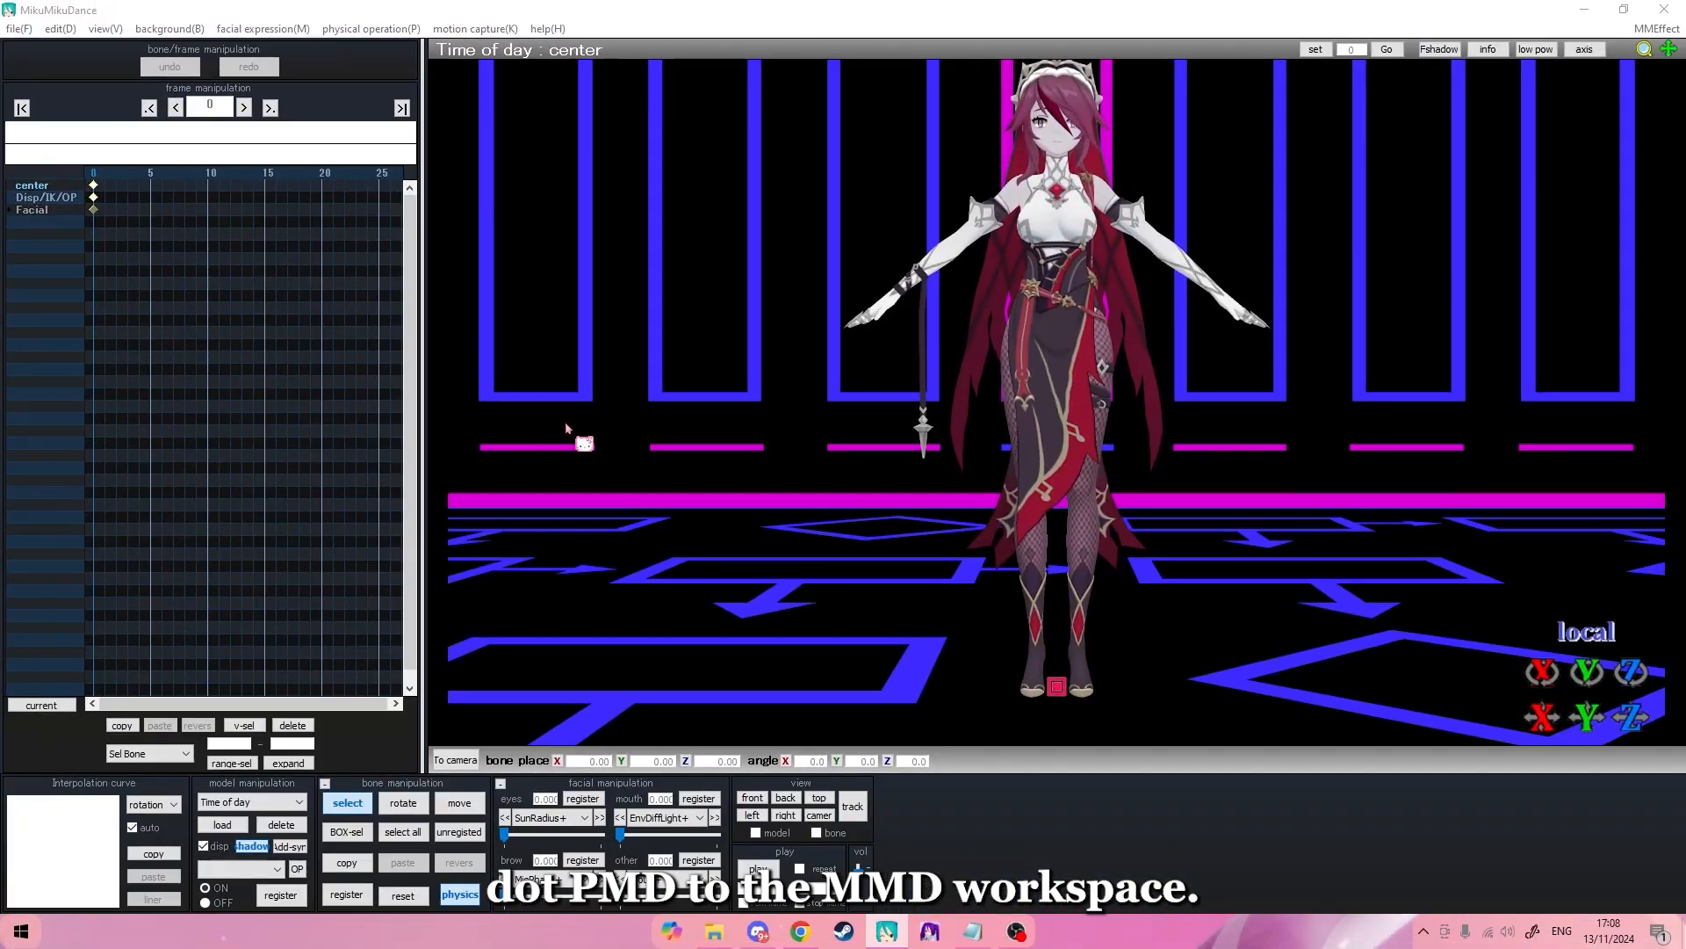
left_click_drag(566, 428, 571, 425)
left_click(810, 512)
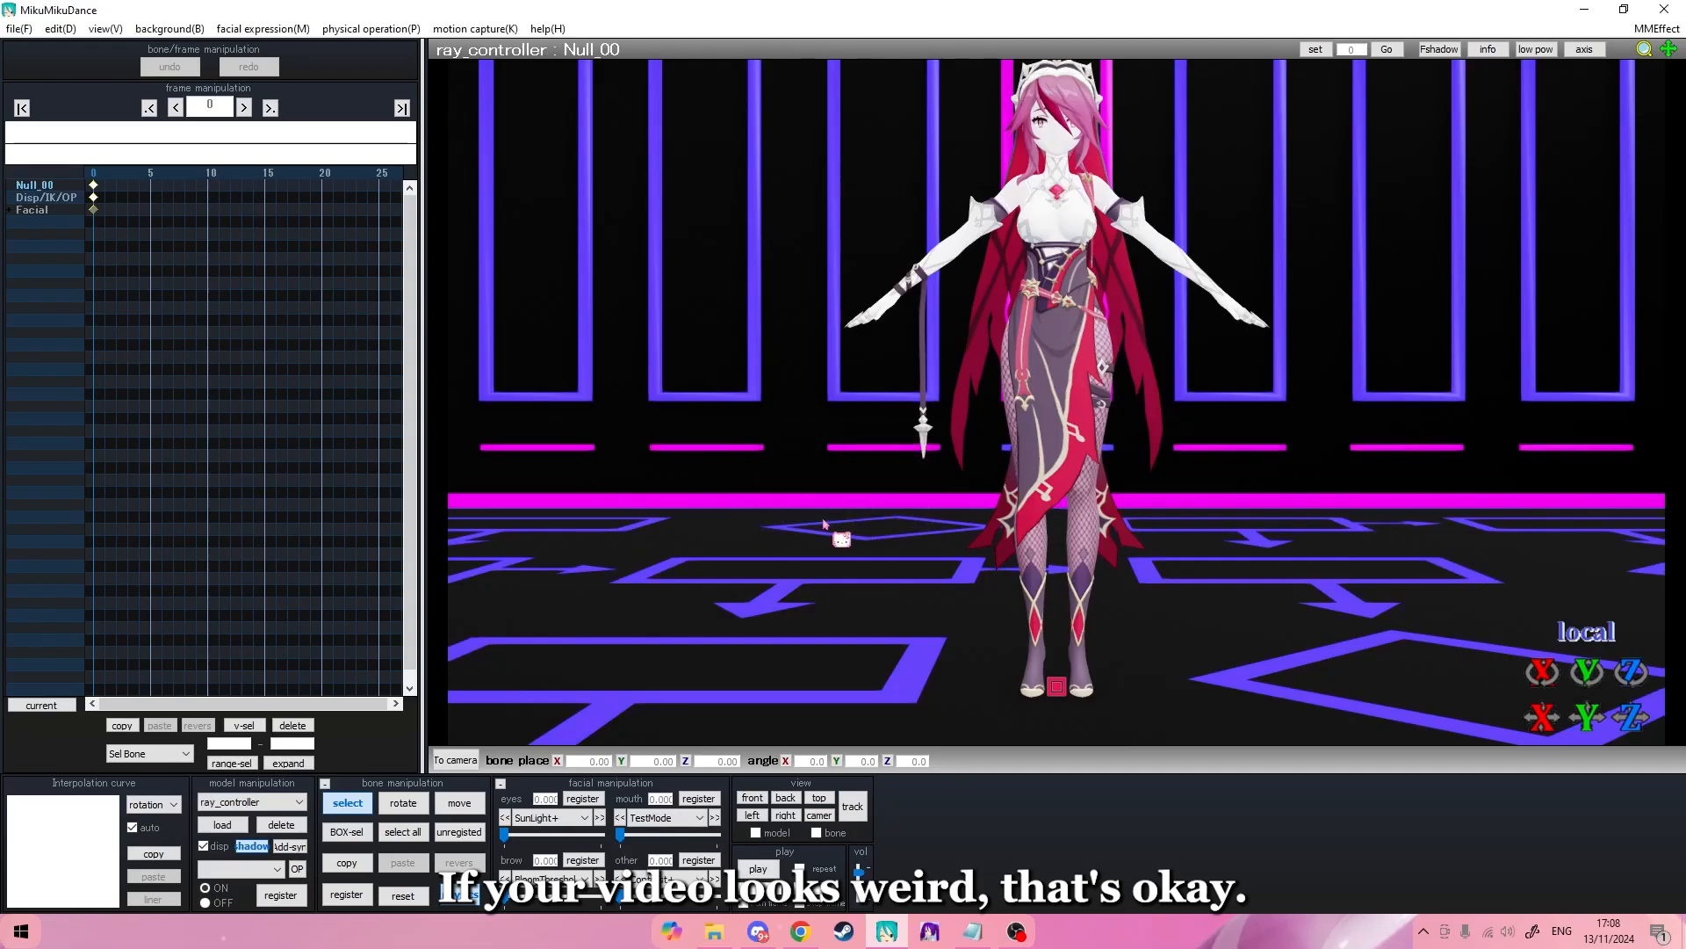
In the Main effect mapping, assign main.fx from the ray-mmd-1.5.2 Main folder to stage_101.pmx and Rosaria.pmx, and apply it
left_click(1657, 28)
left_click(1567, 50)
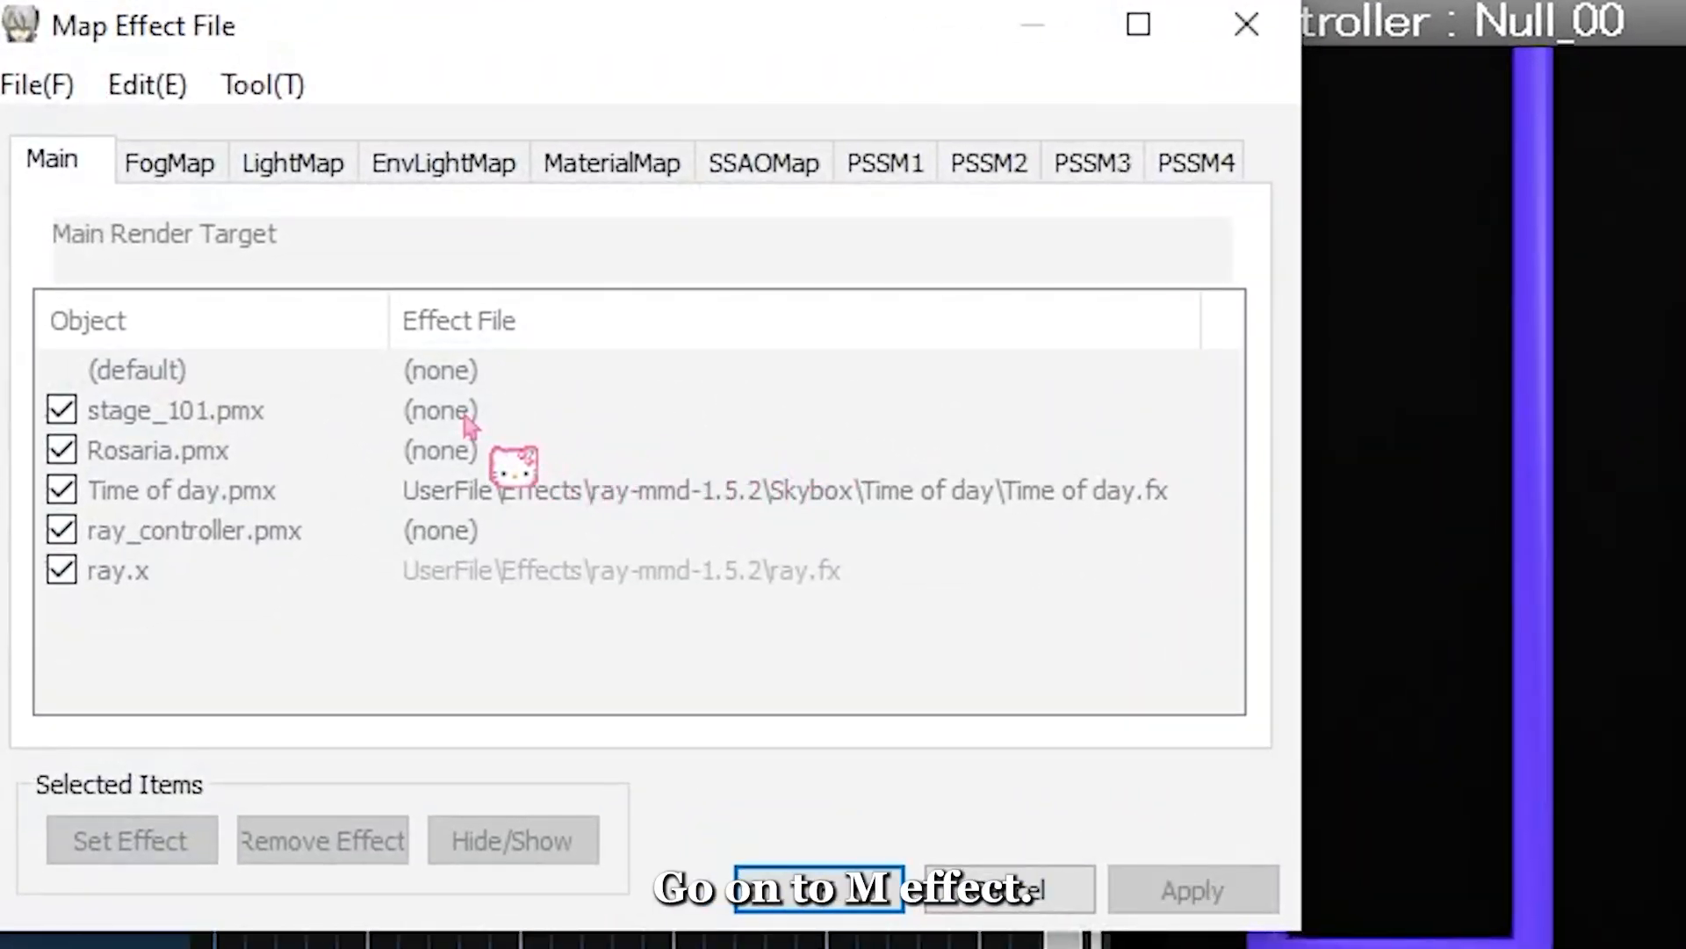
left_click(468, 425)
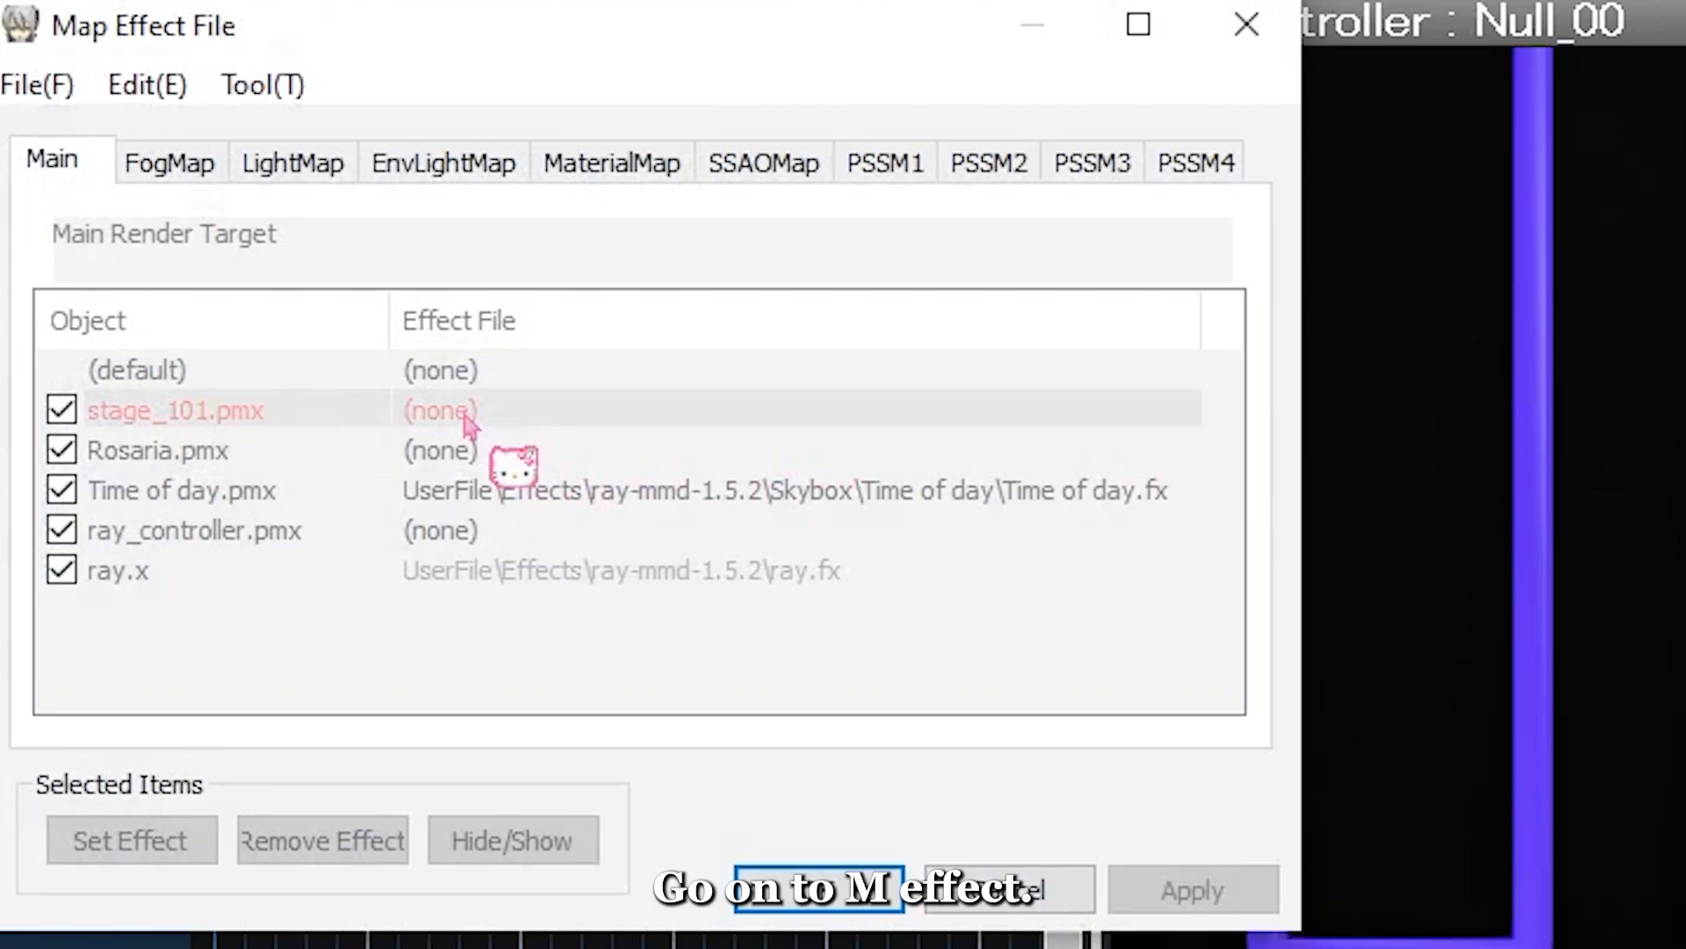
left_click(496, 452, "ctrl")
left_click(154, 843)
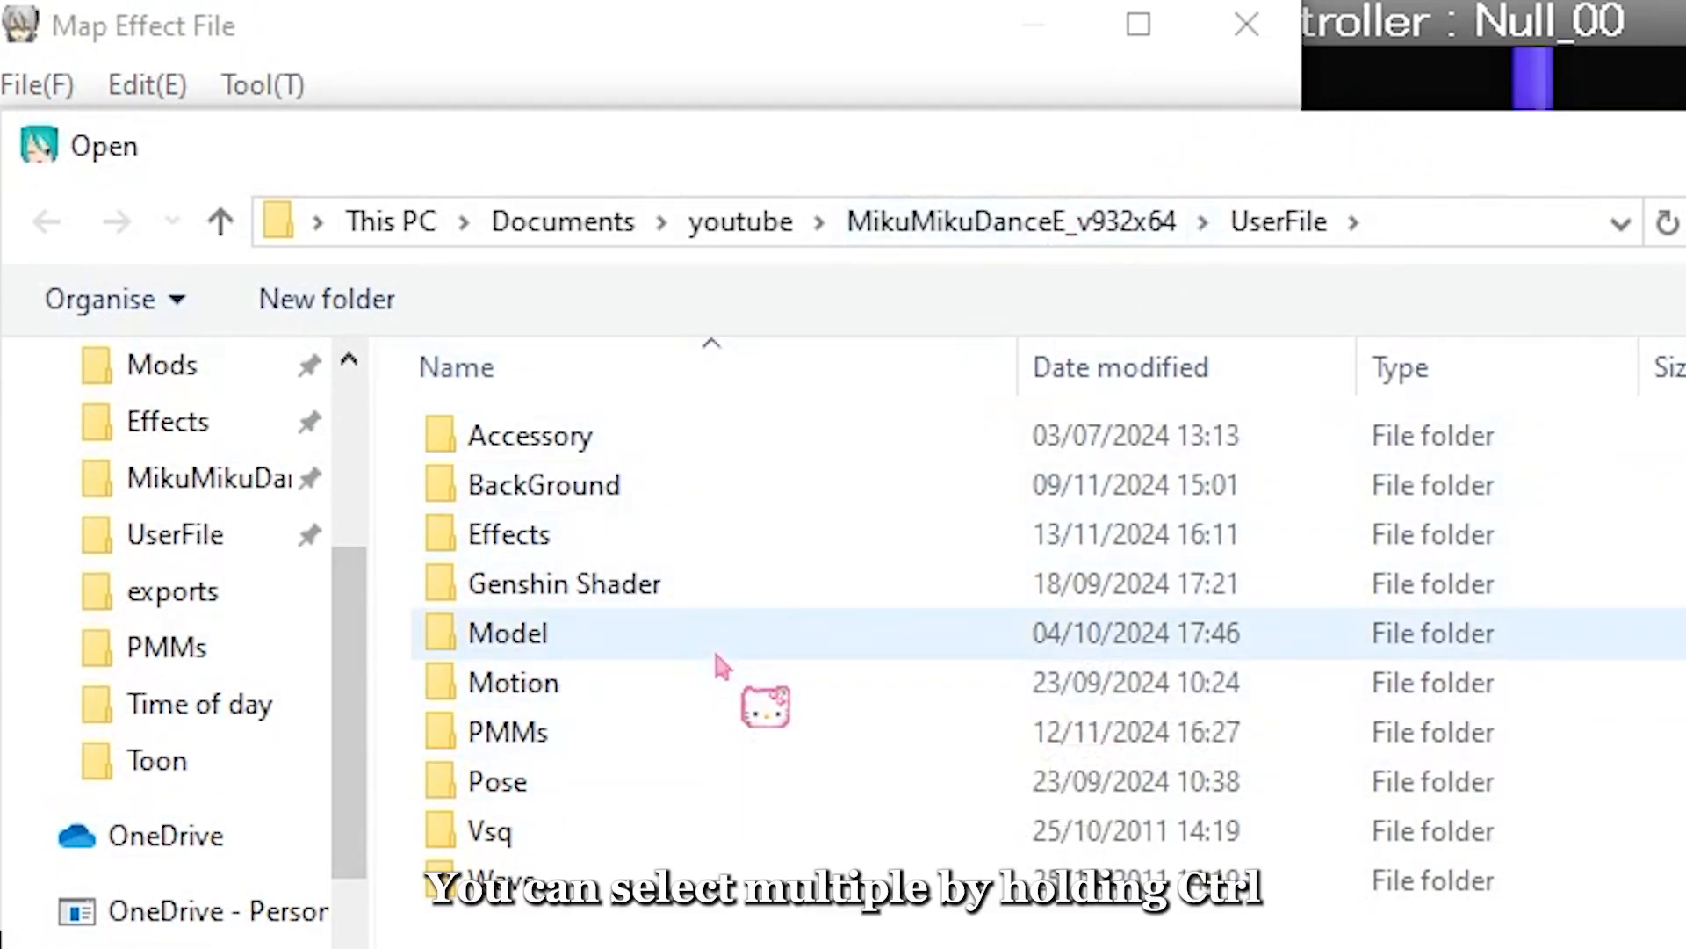
left_click(250, 433)
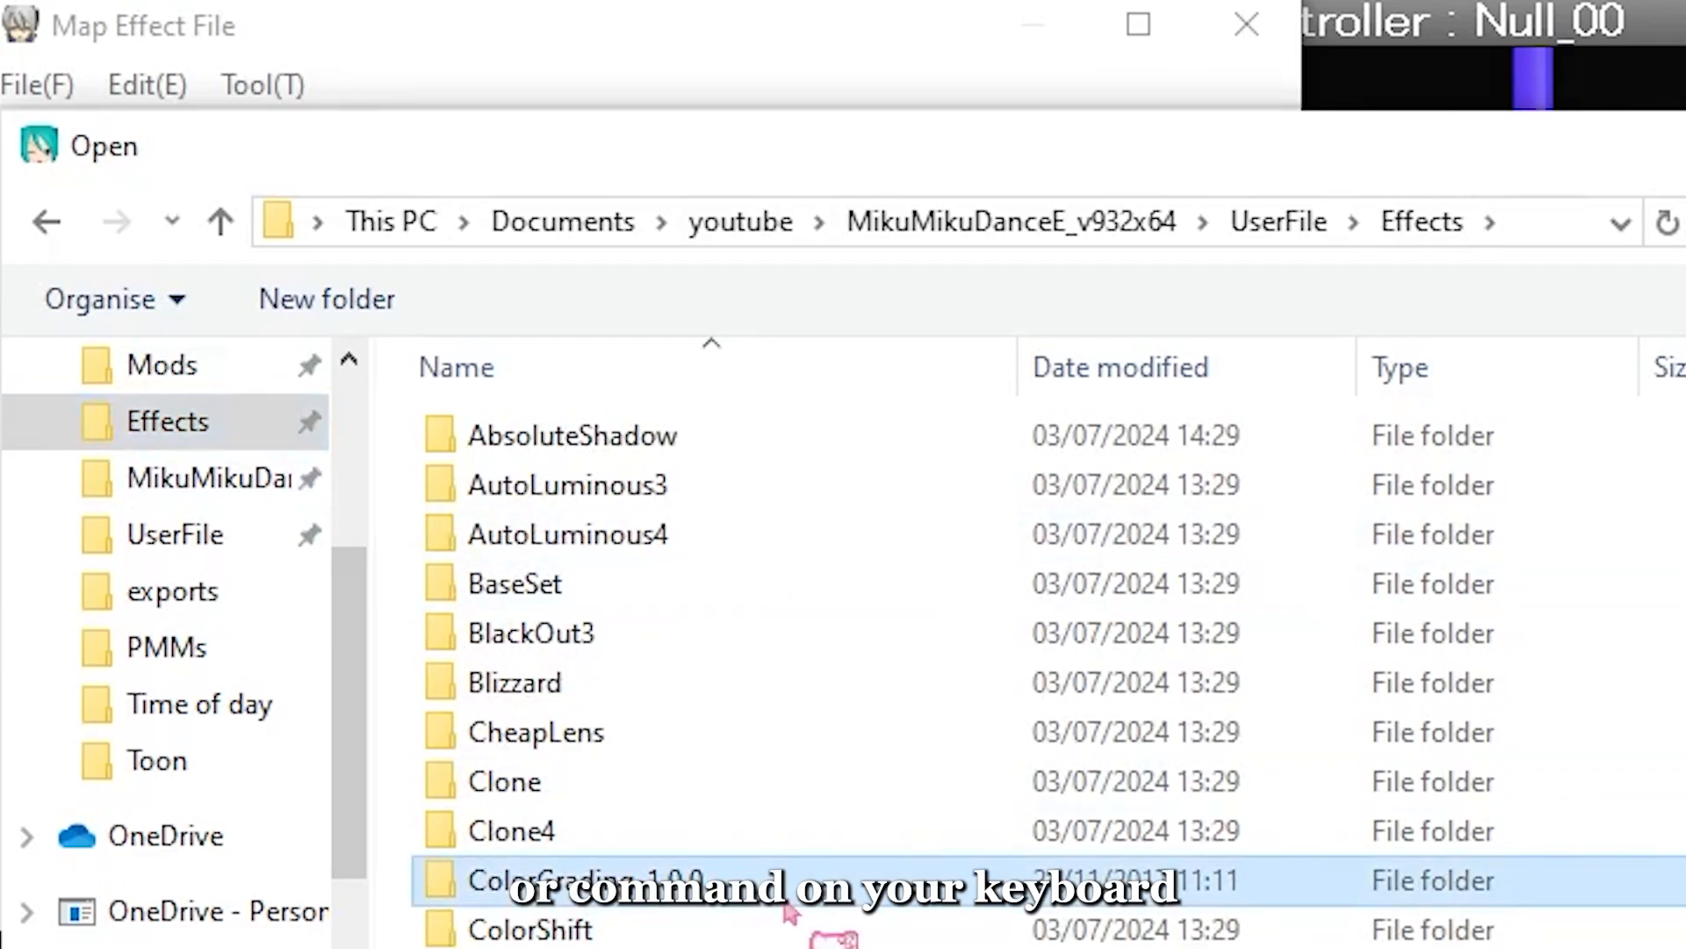
key("r")
double_click(687, 468)
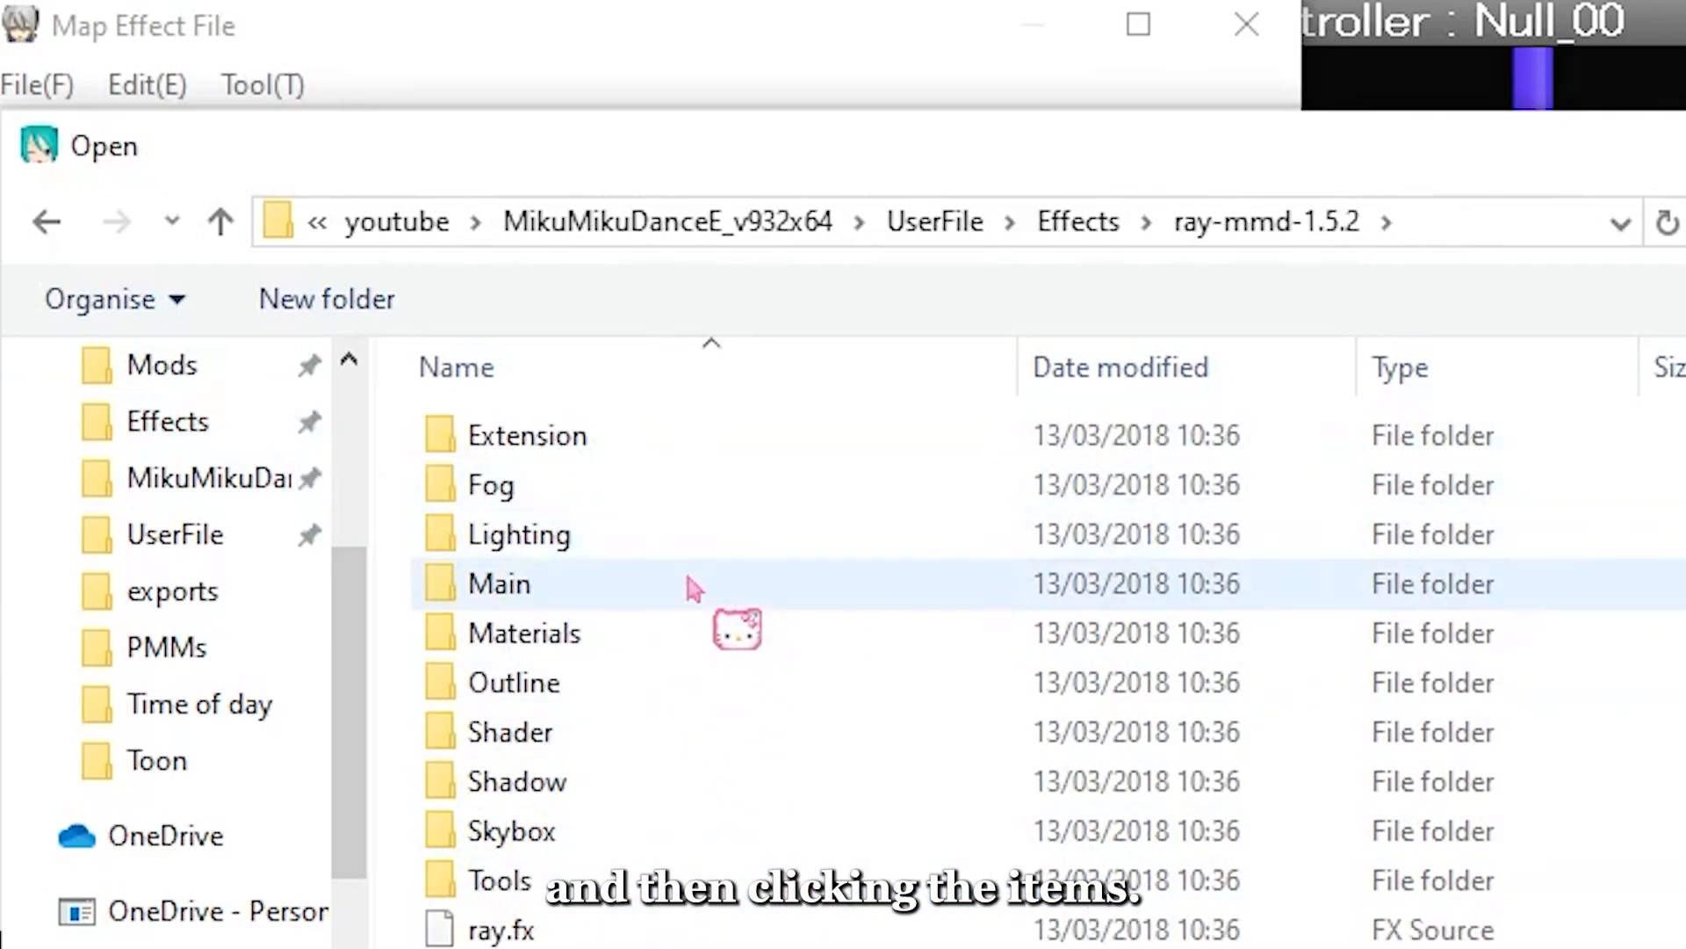
left_click(683, 597)
double_click(683, 607)
double_click(713, 433)
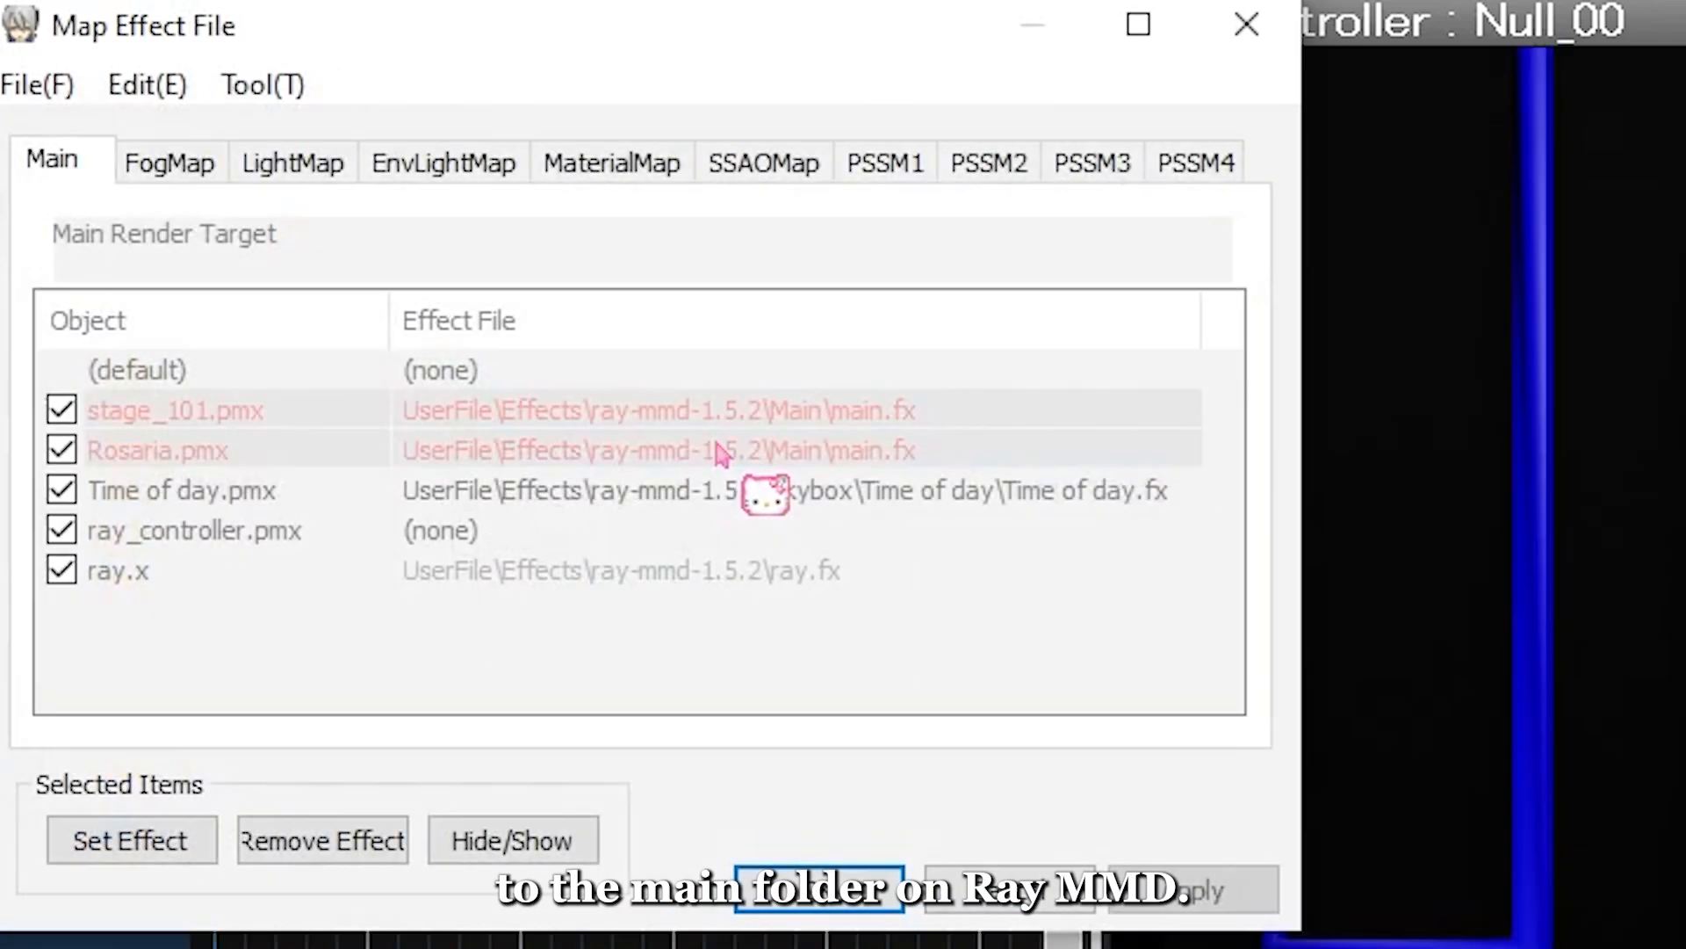
left_click(1181, 890)
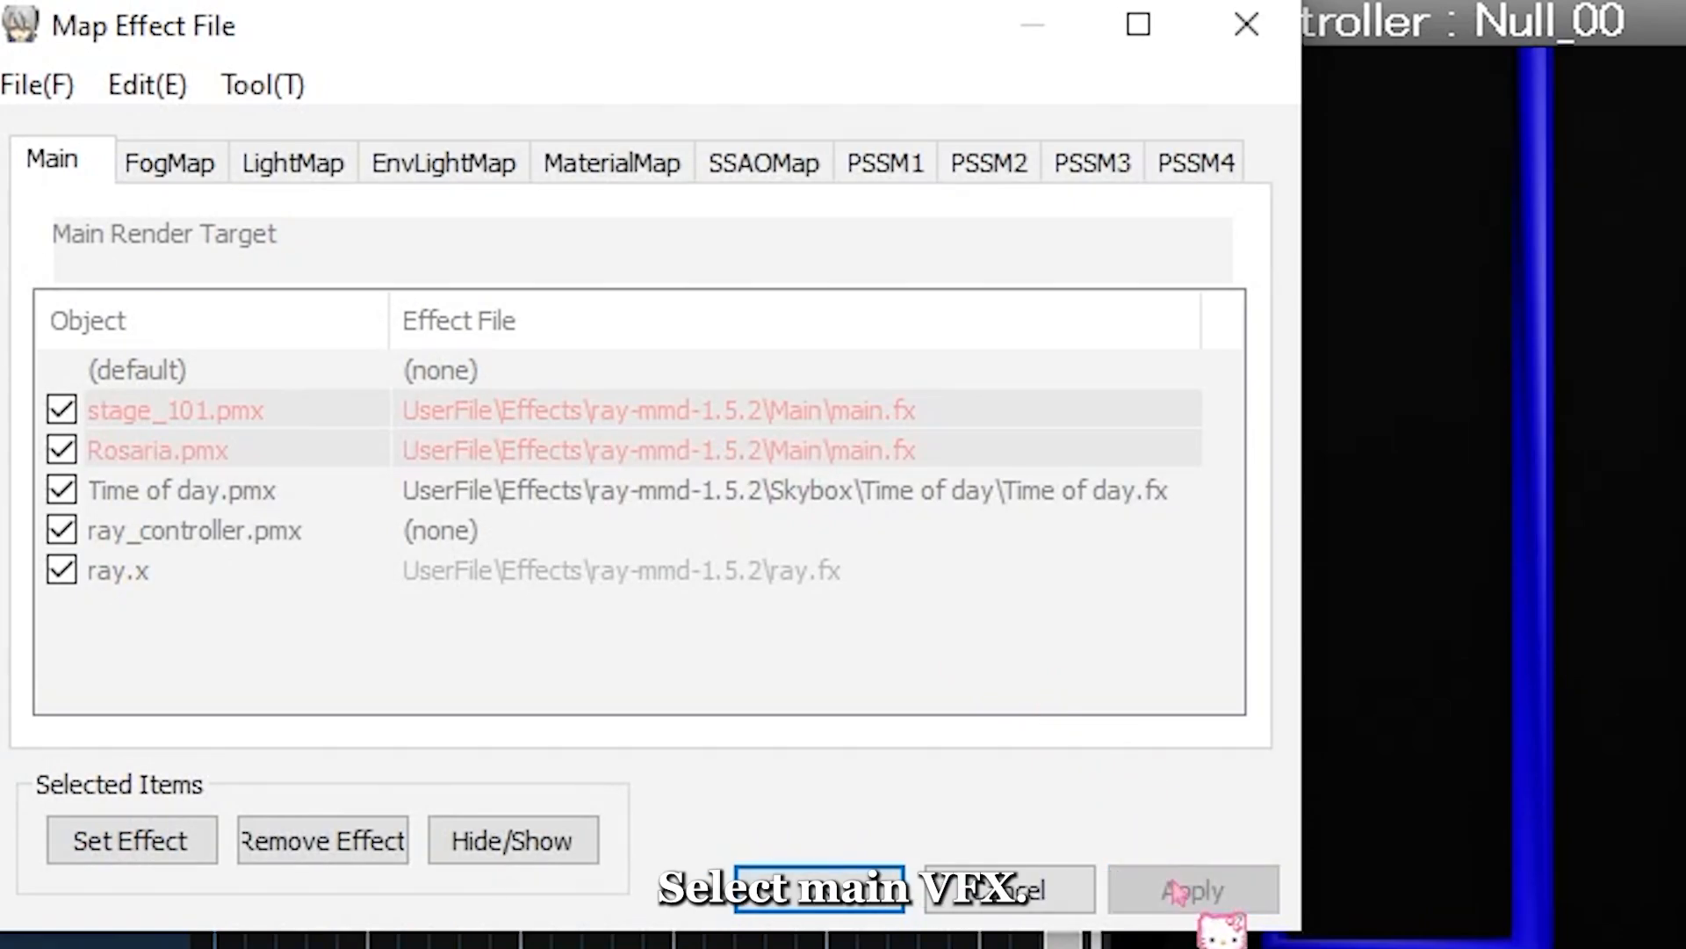
In the MaterialMap mapping, assign material_skybox.fx from the Materials folder to Time of day.pmx
left_click(1030, 501)
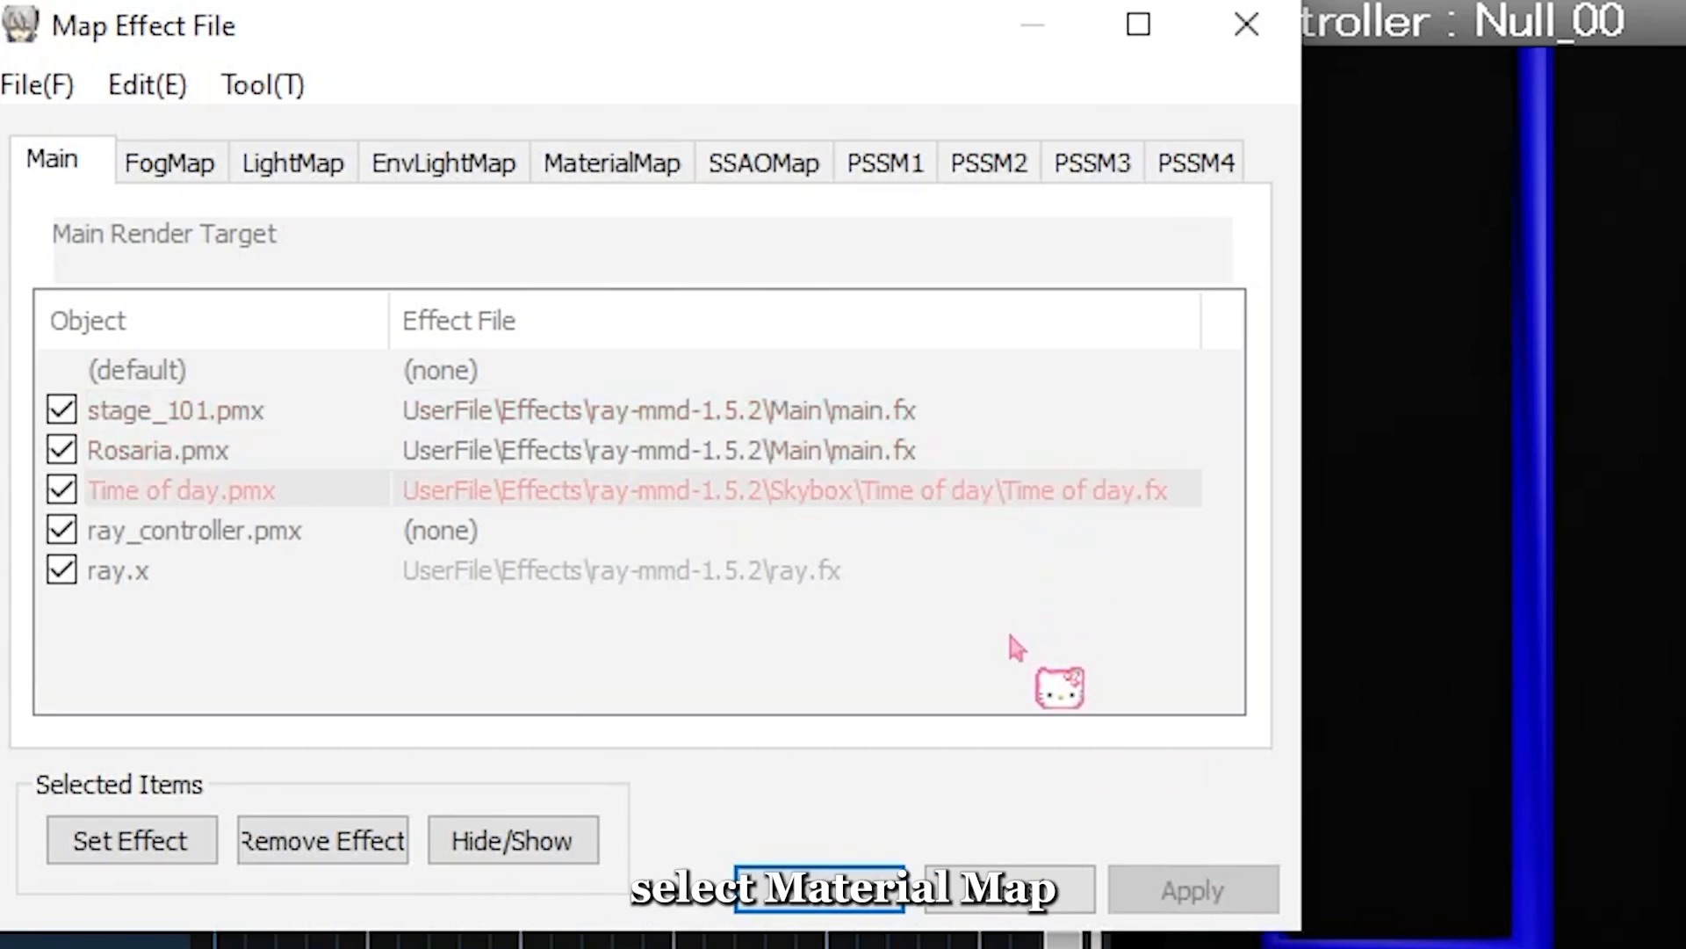
left_click(1010, 636)
left_click(612, 161)
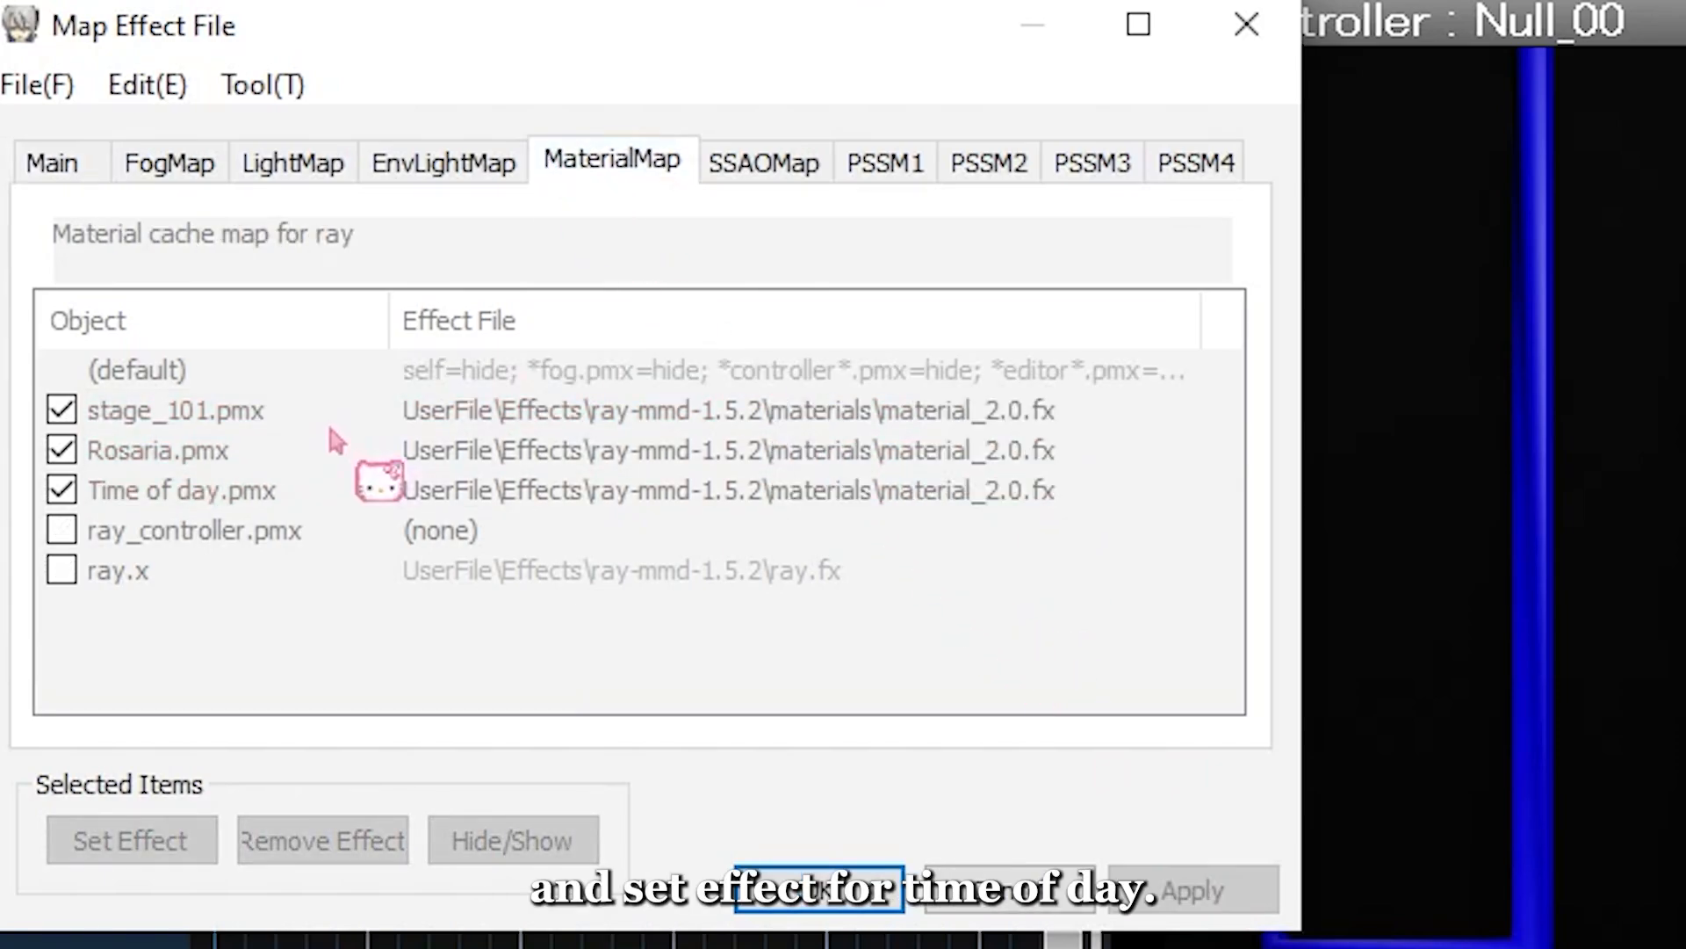
left_click(325, 410)
double_click(303, 488)
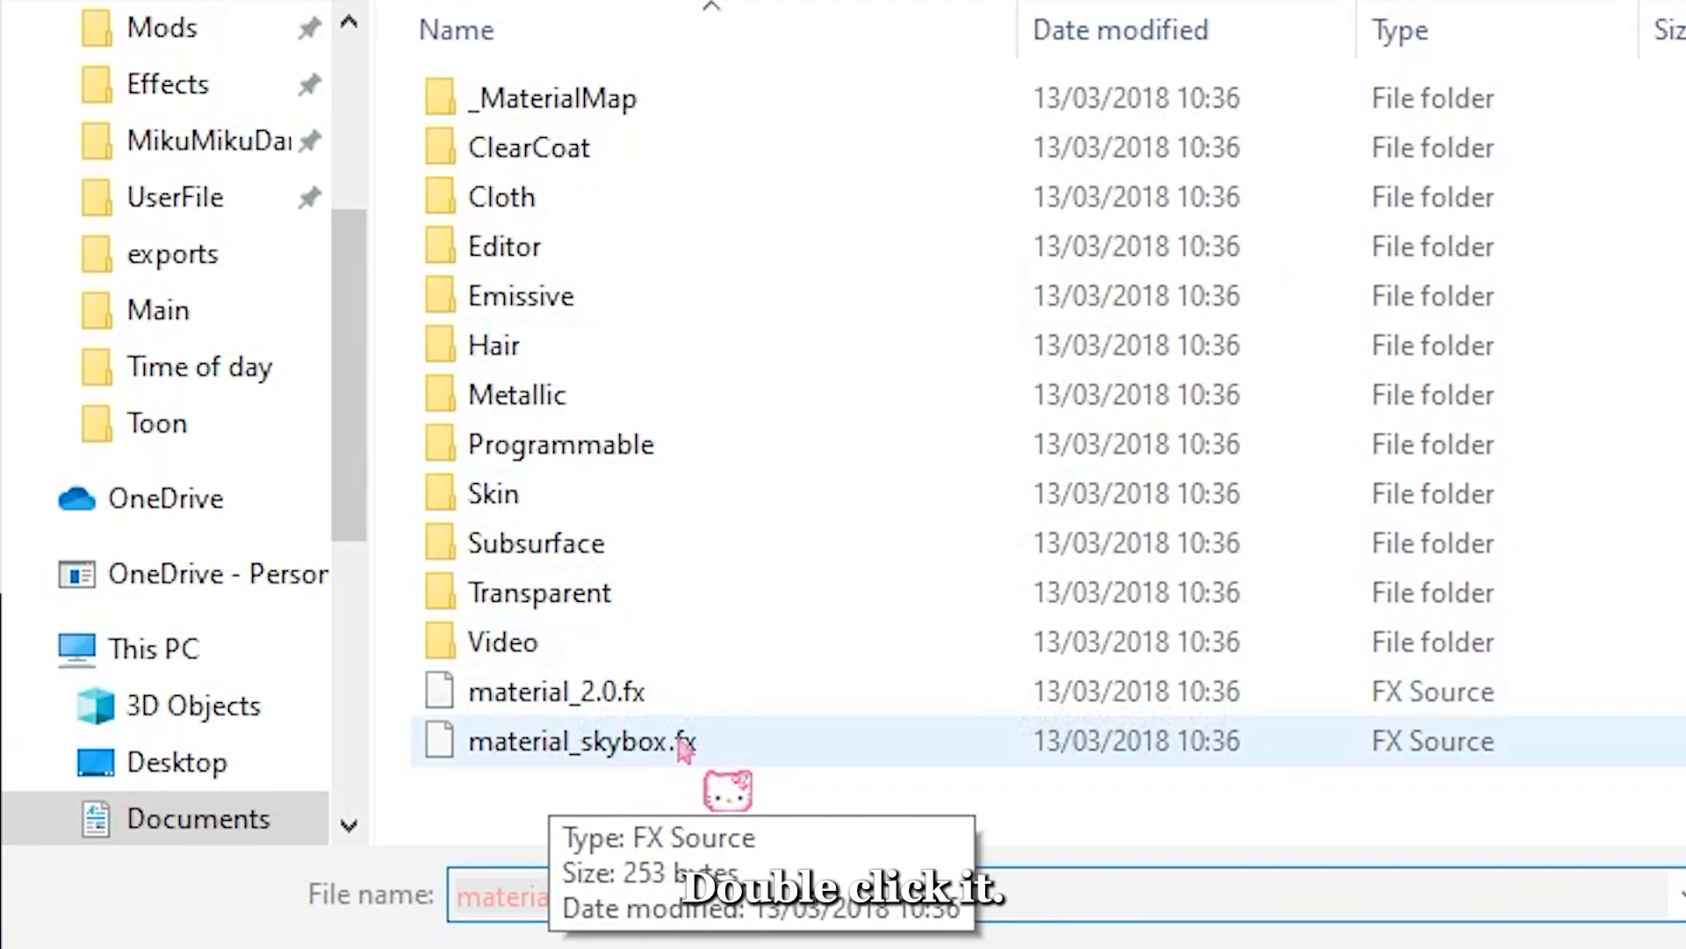
double_click(680, 743)
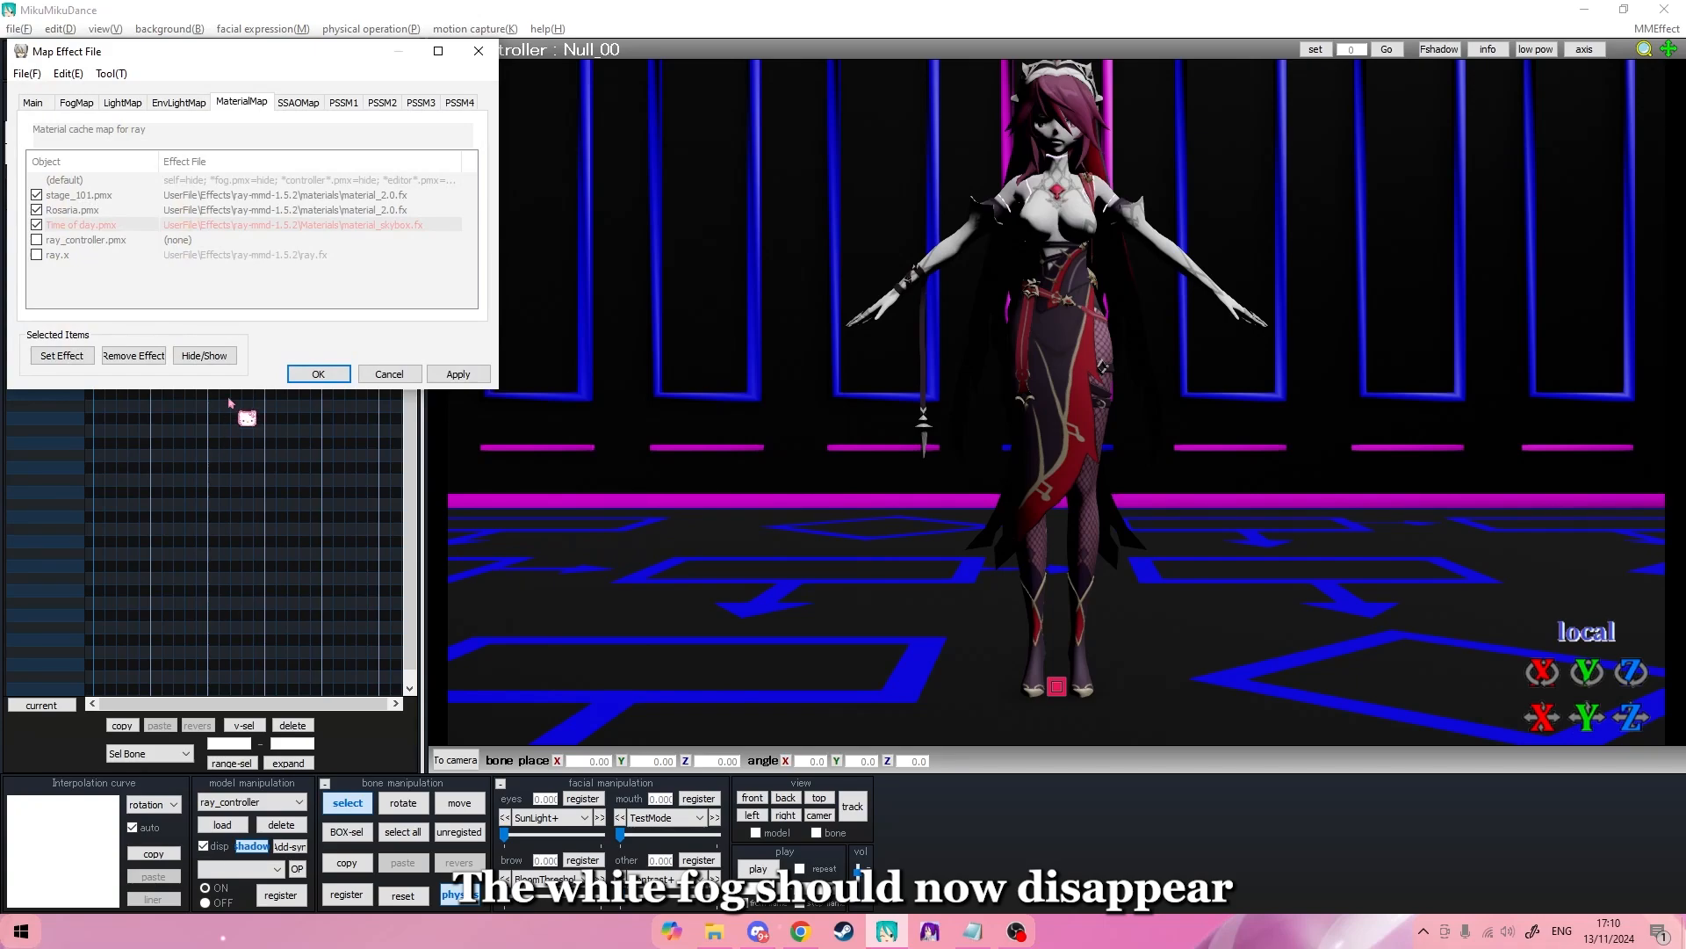
For the EnvLightMap effect of Time of day.pmx, browse to the ray-mmd-1.5.2 Skybox\Time of day folder
left_click(187, 103)
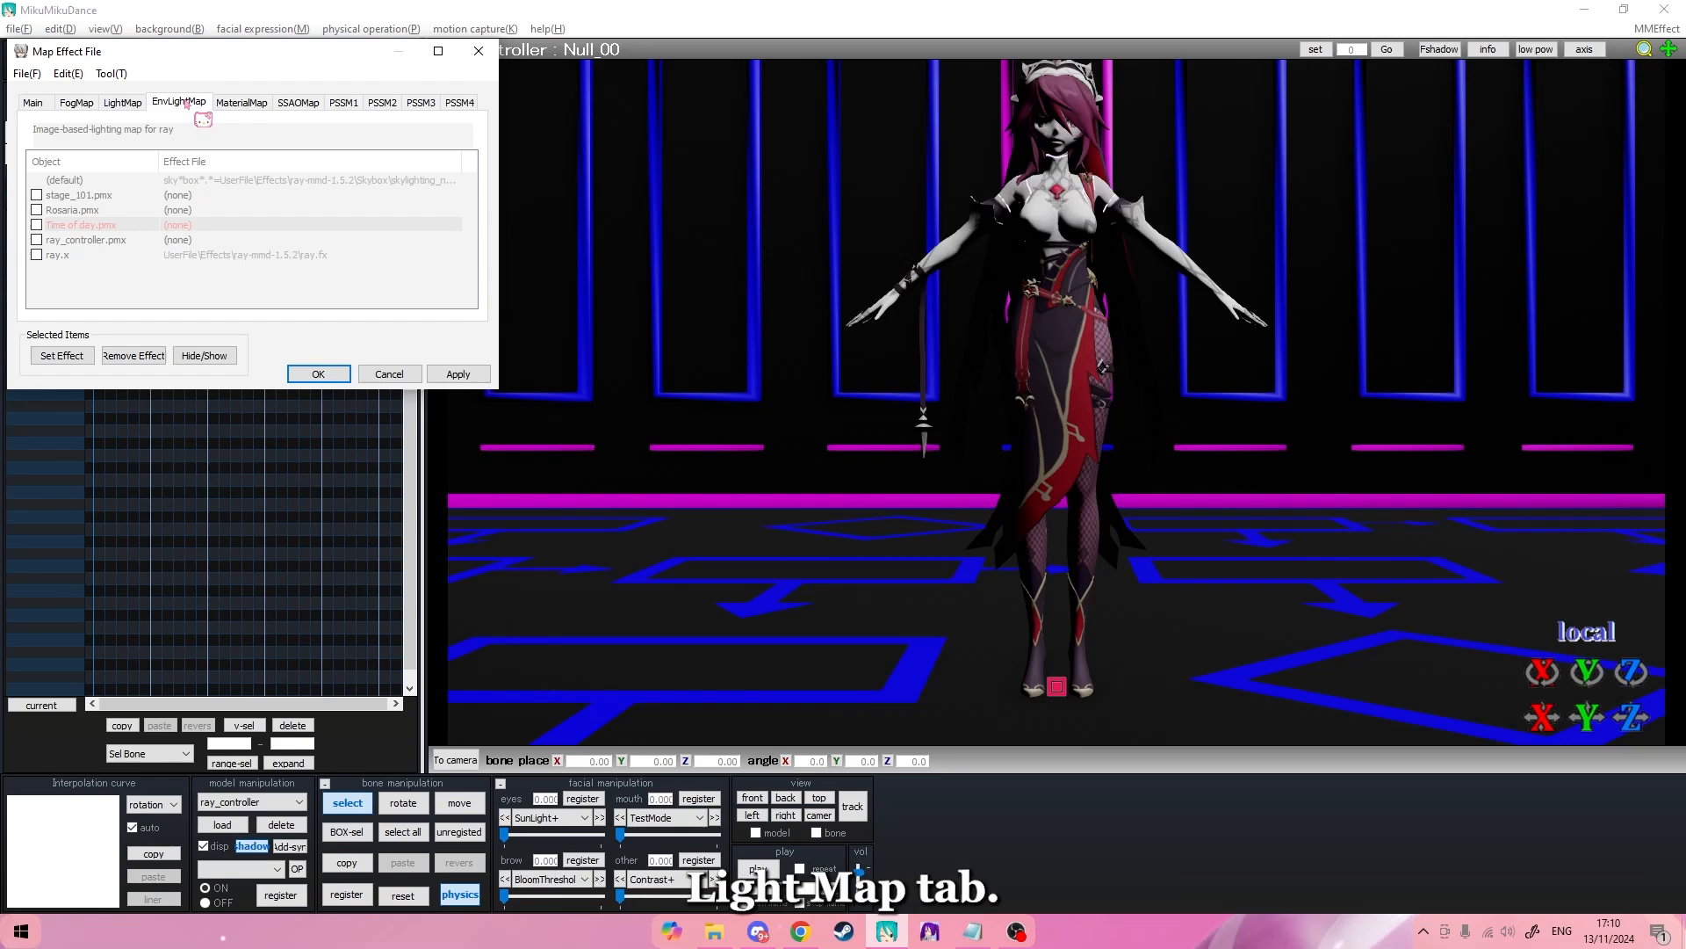
double_click(177, 224)
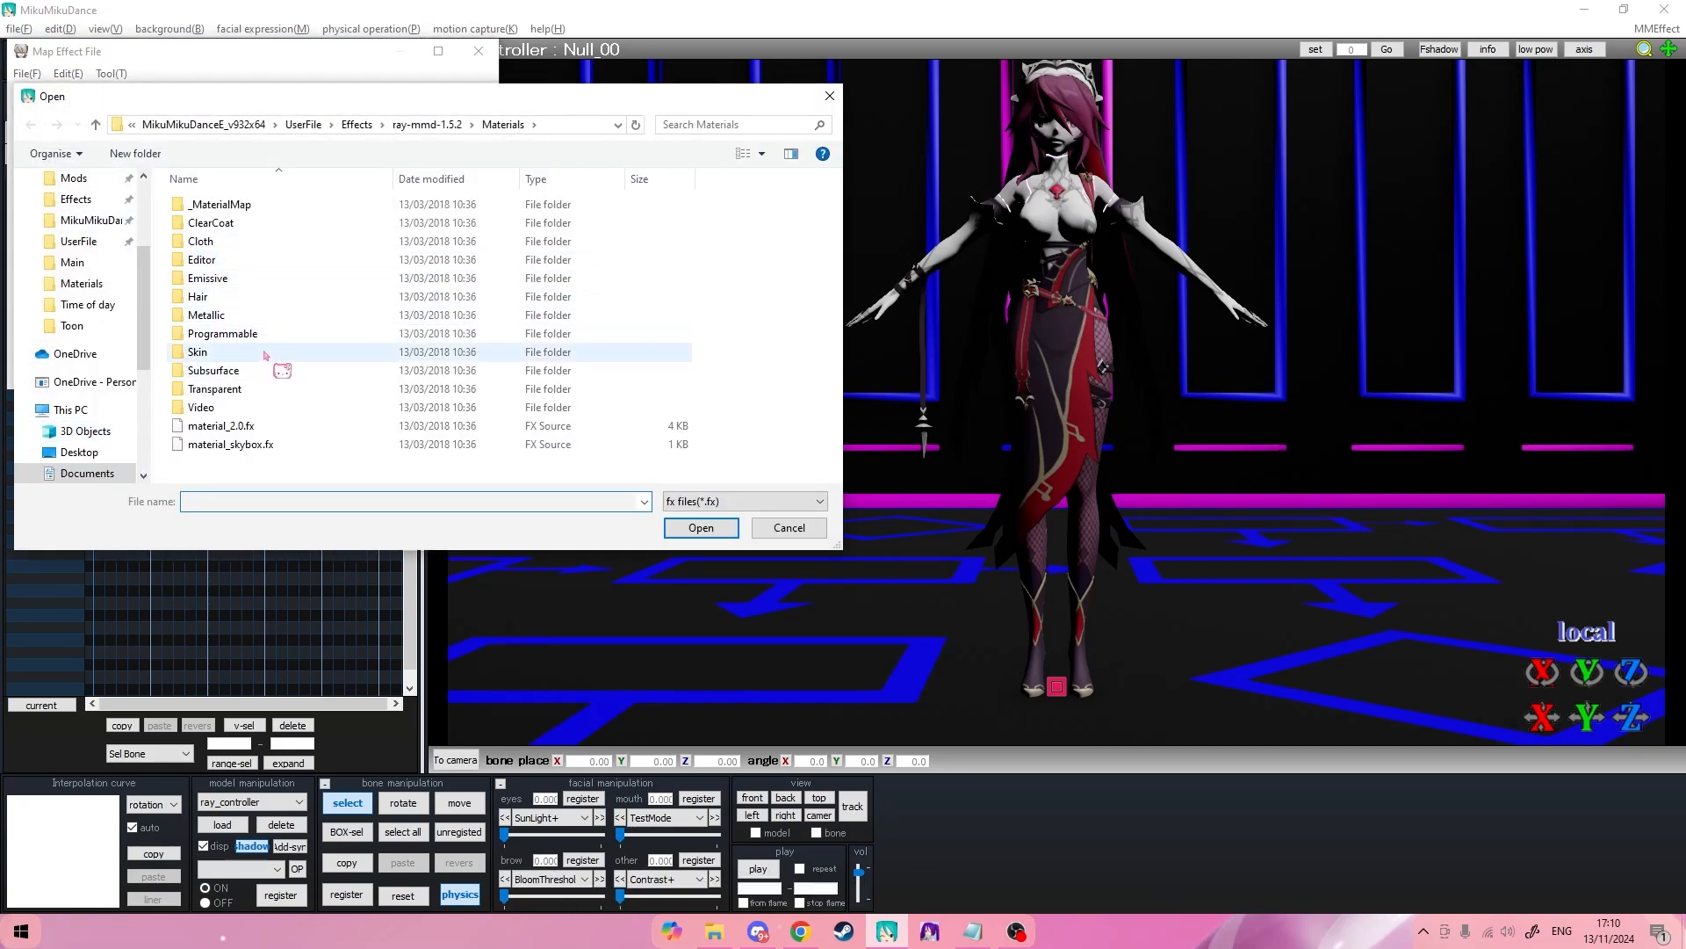
left_click(434, 125)
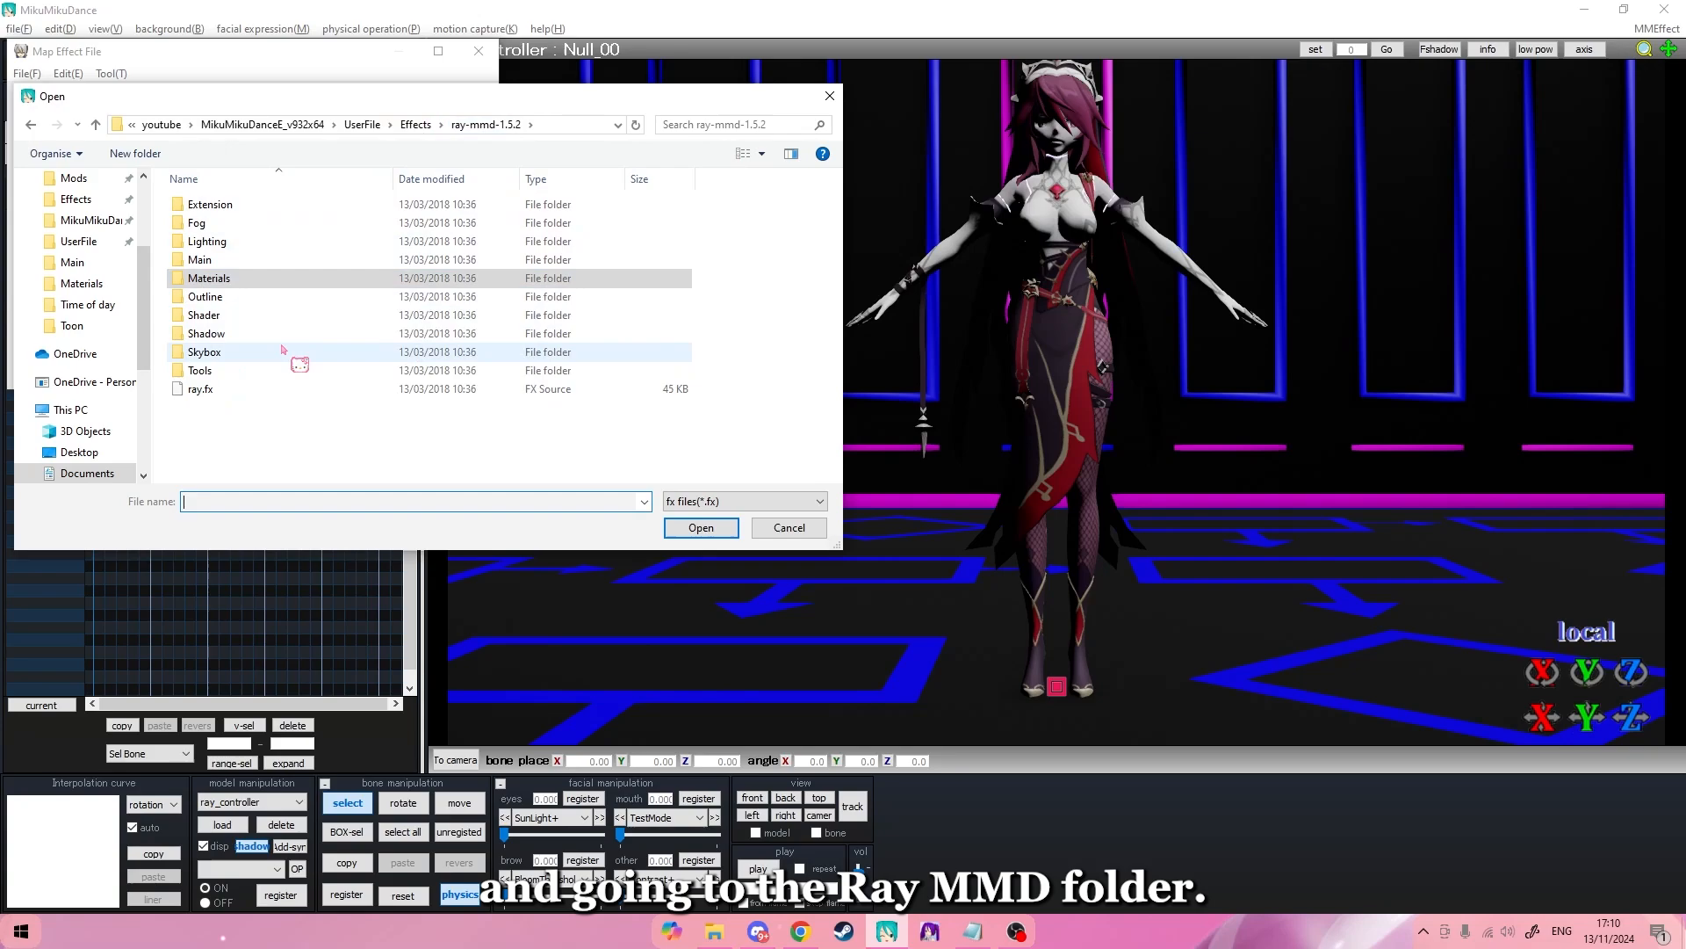
left_click(282, 349)
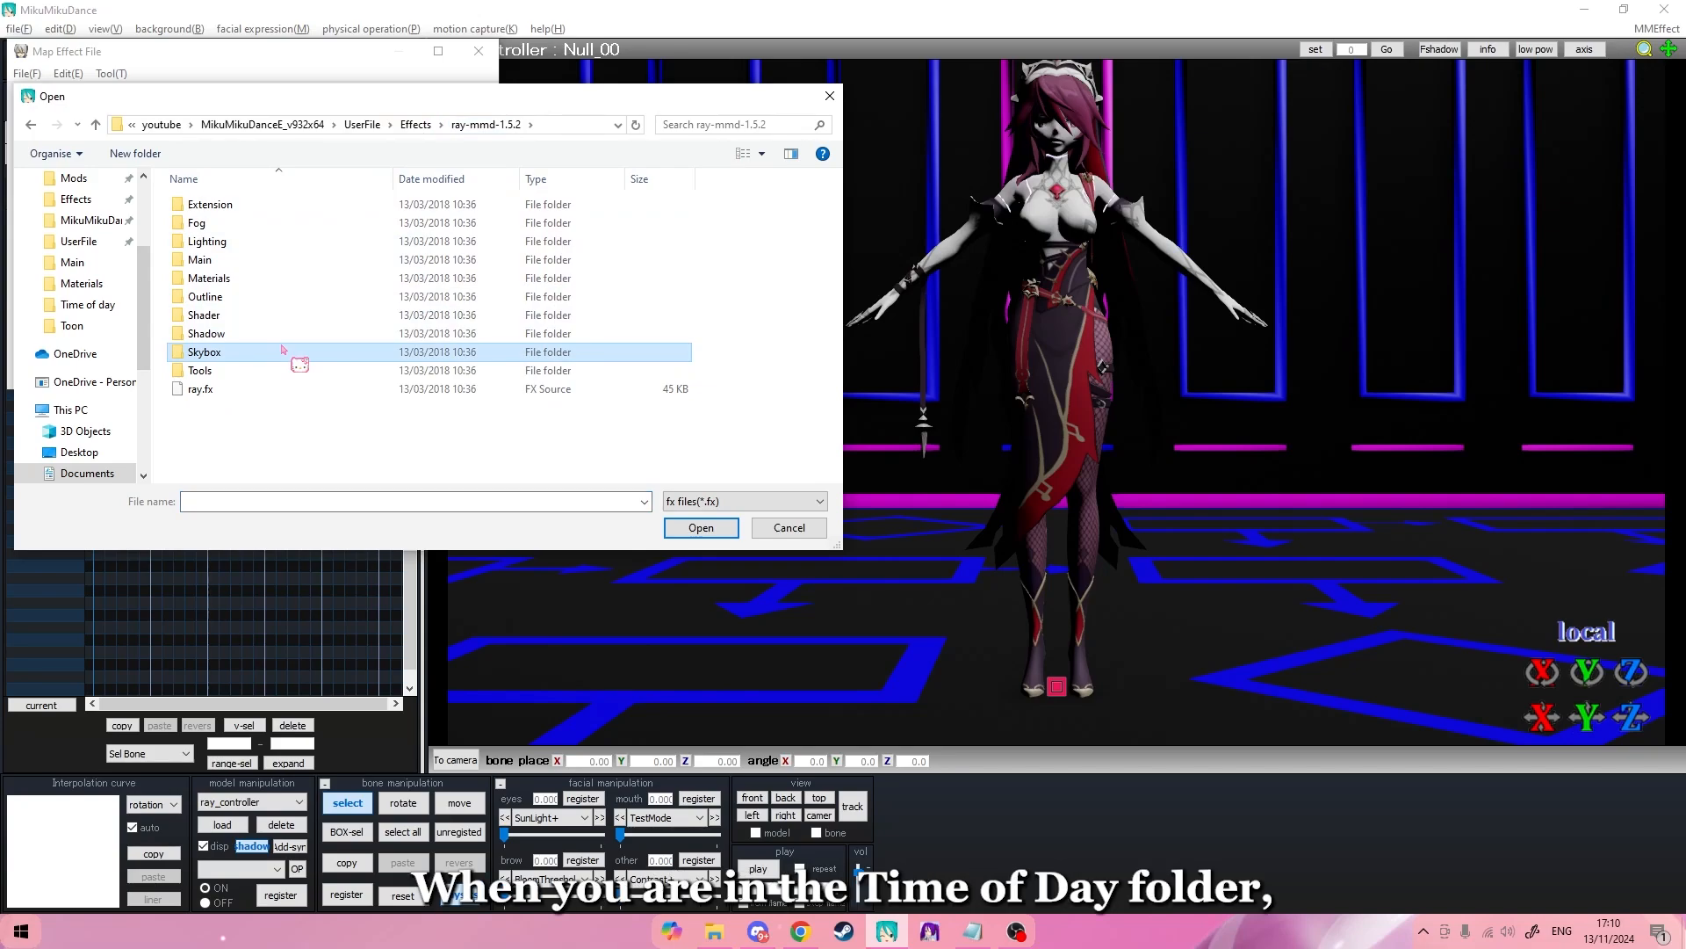
double_click(282, 349)
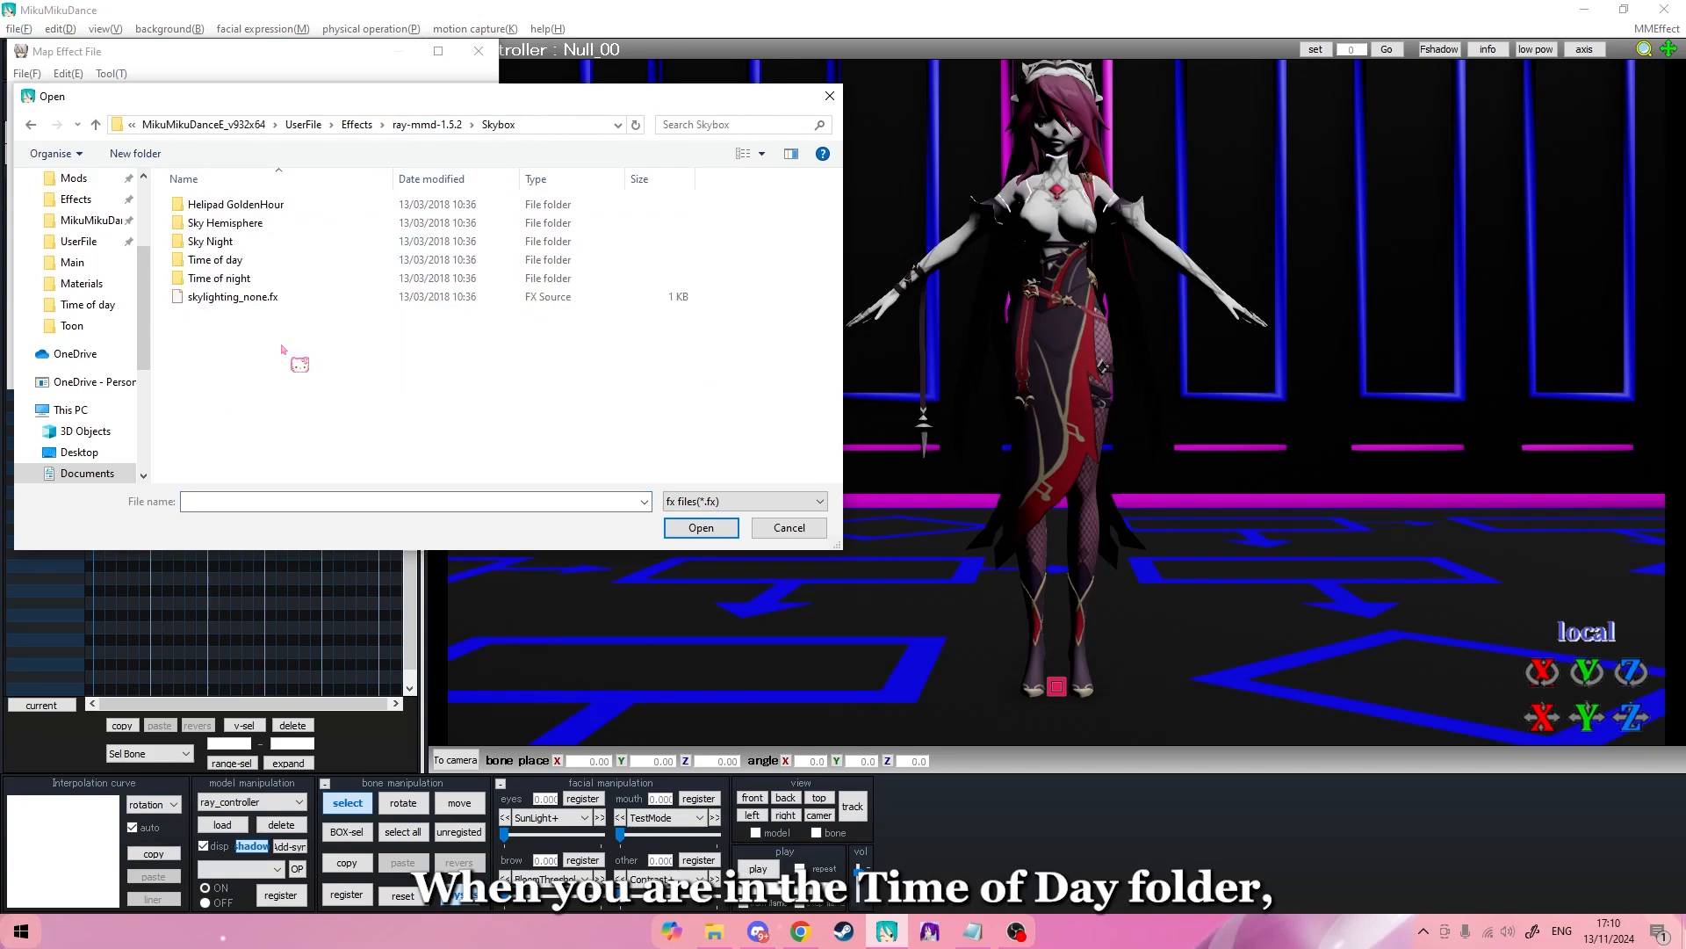
double_click(312, 261)
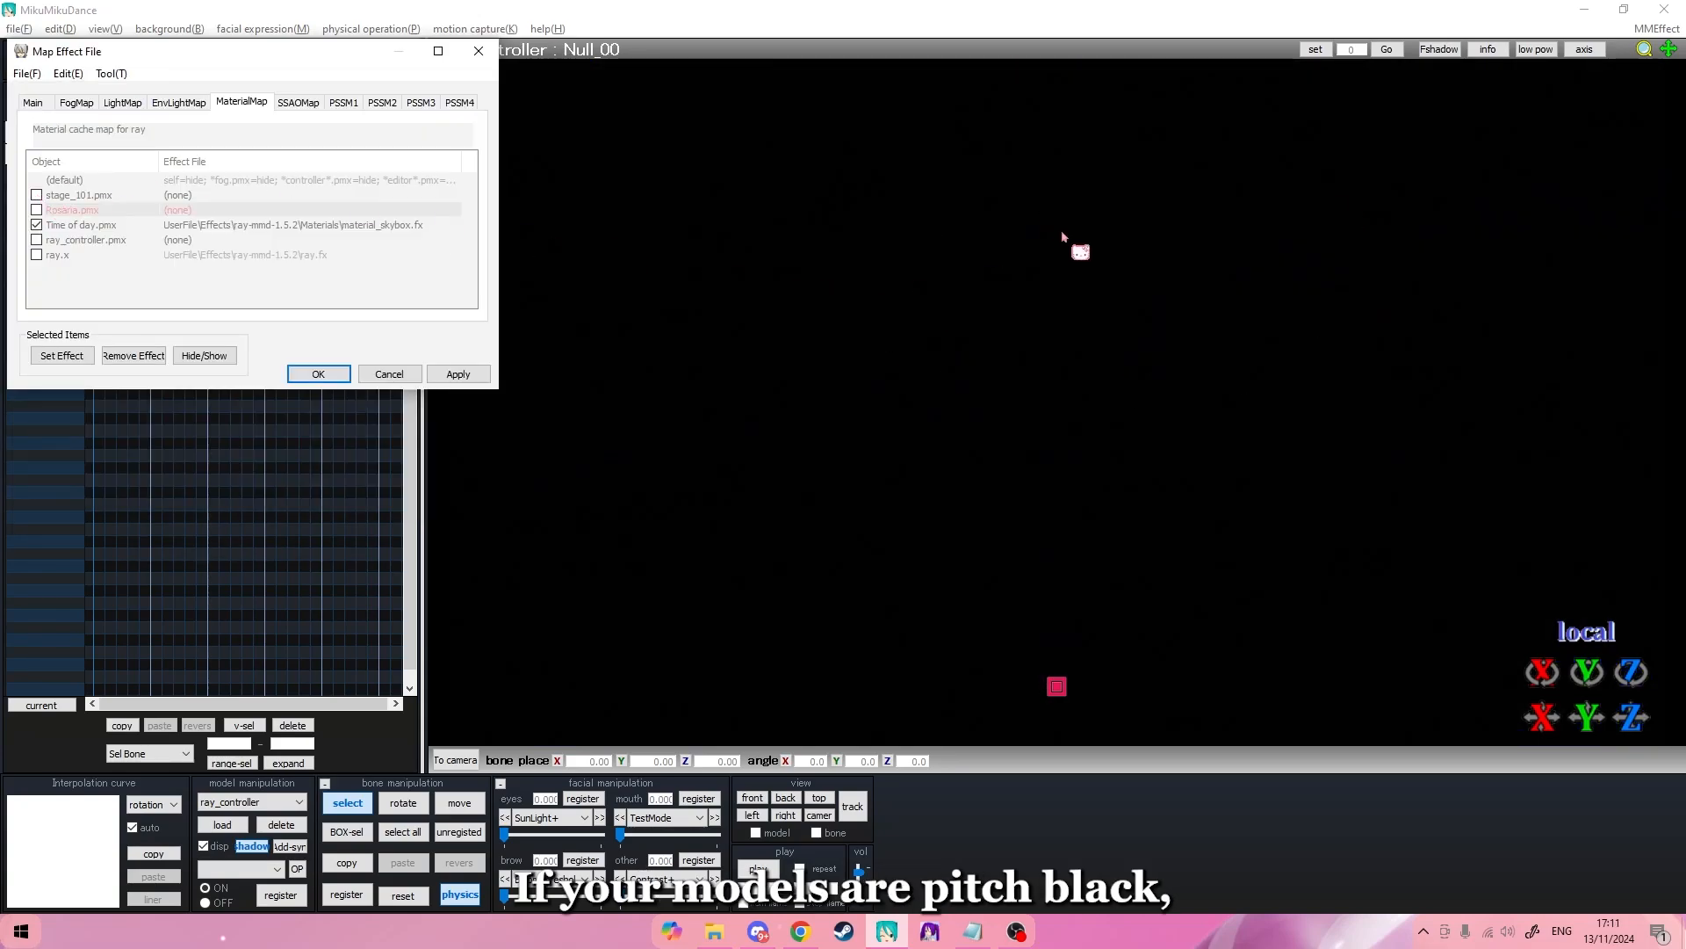
In the MaterialMap mapping, enable stage_101.pmx and Rosaria.pmx and assign both material_2.0.fx from the ray-mmd-1.5.2 Materials folder
left_click(37, 210)
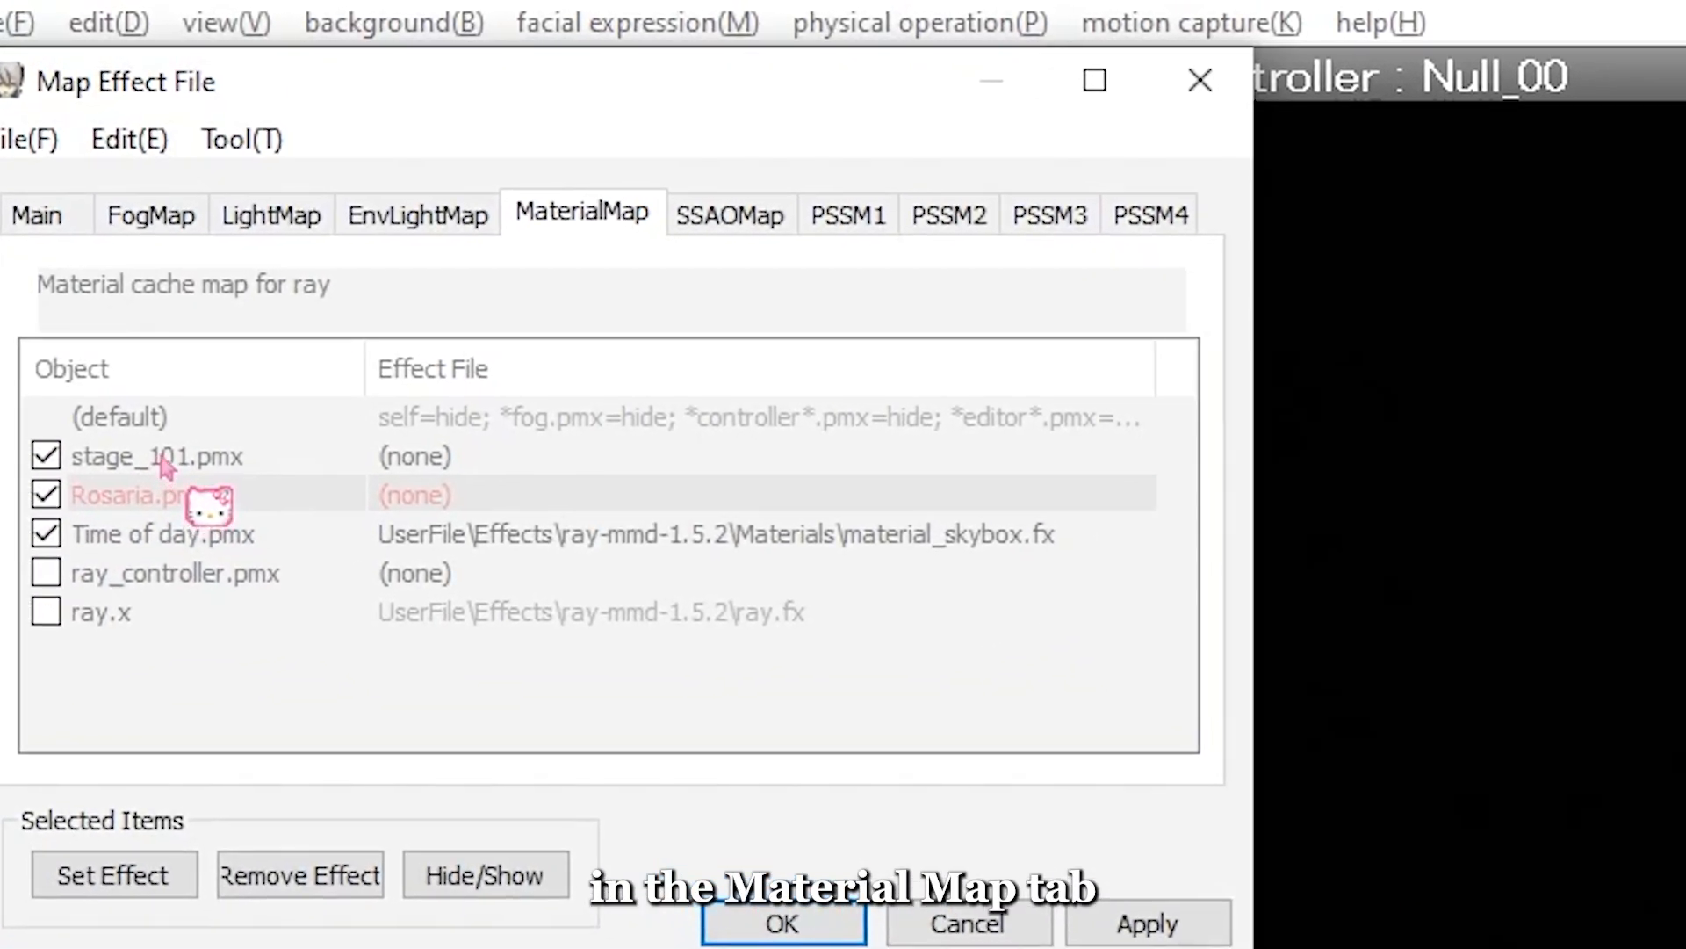
left_click(154, 437, "ctrl")
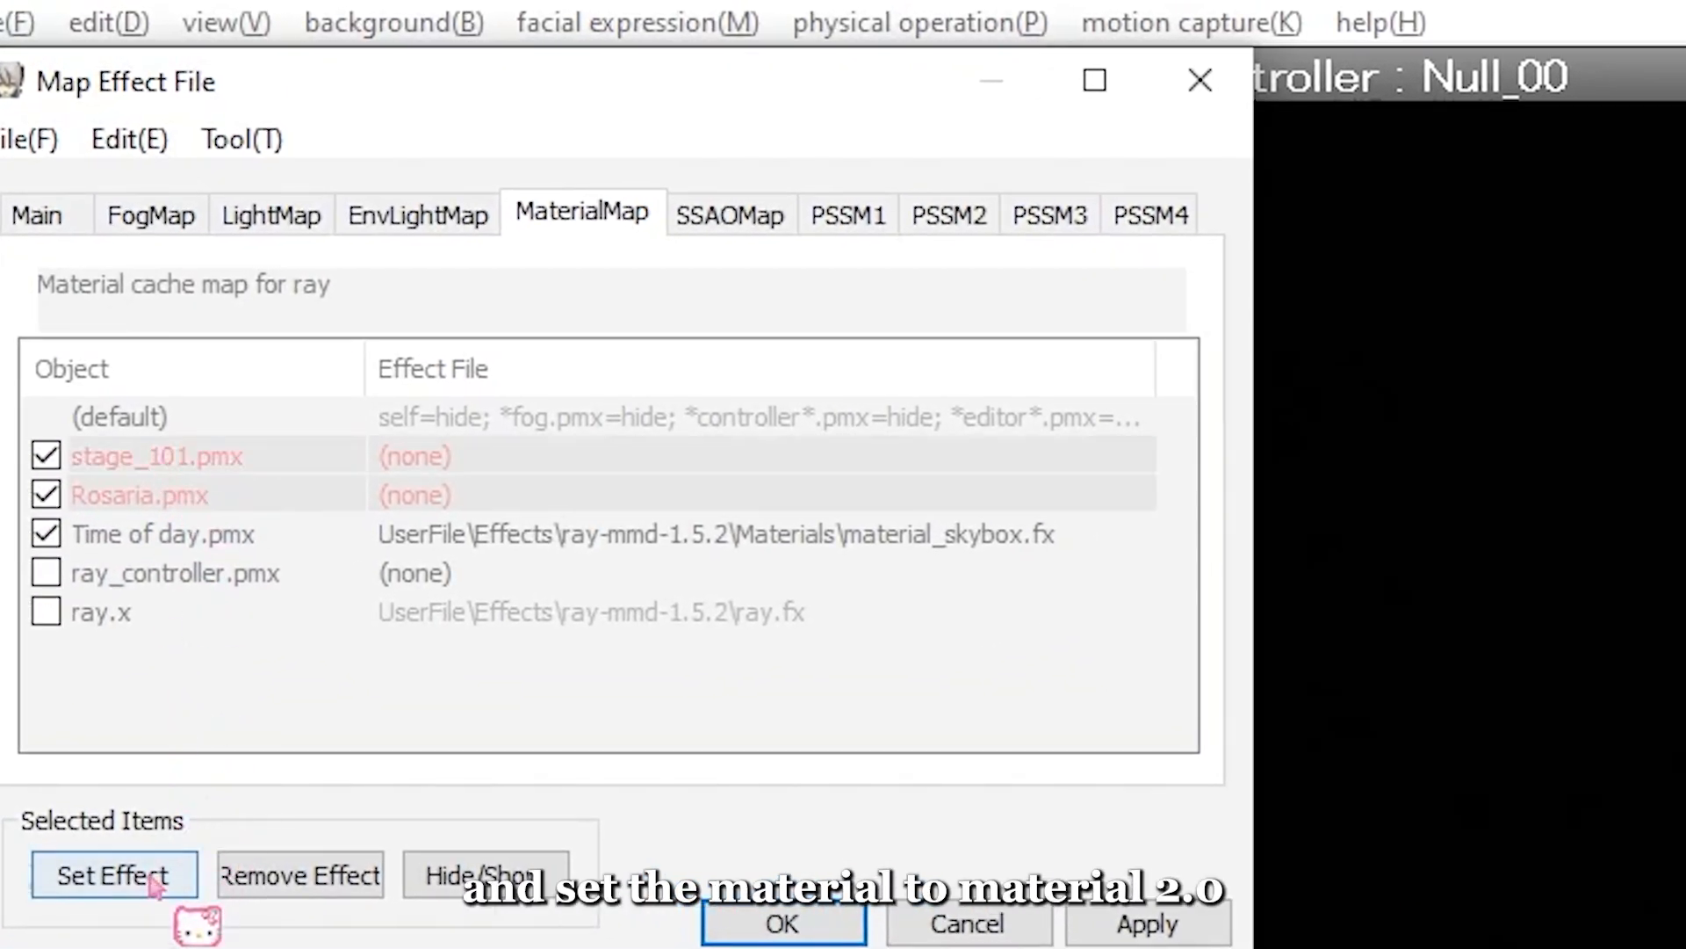
left_click(148, 827)
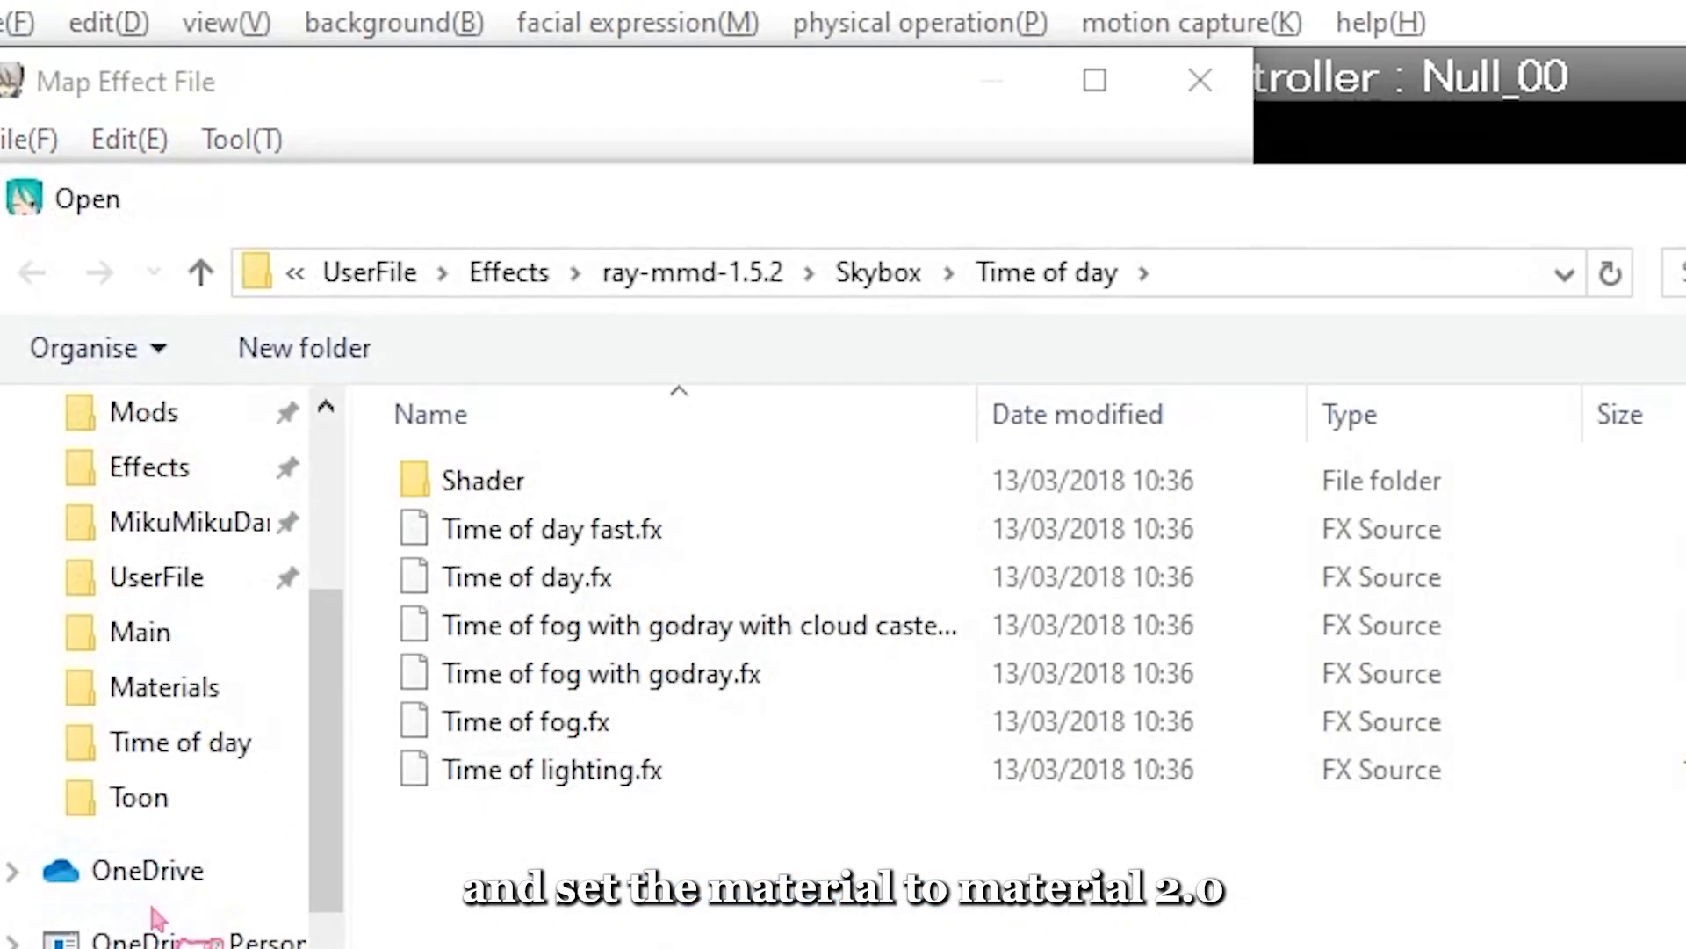
left_click(742, 273)
double_click(705, 685)
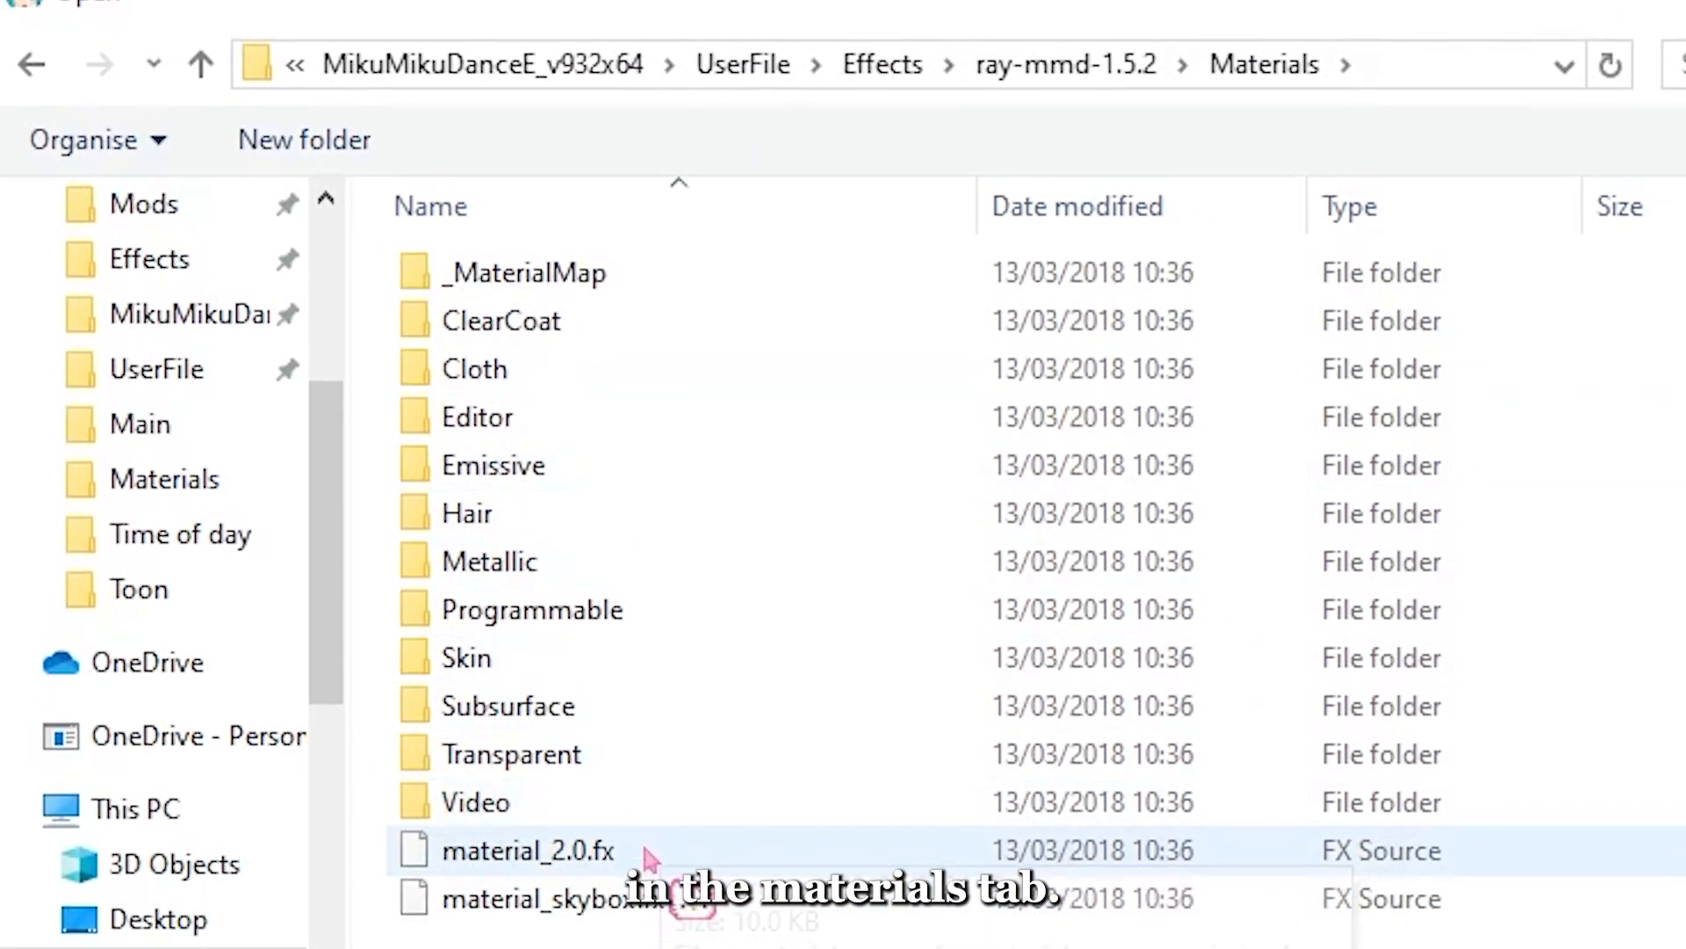
left_click(646, 948)
double_click(650, 659)
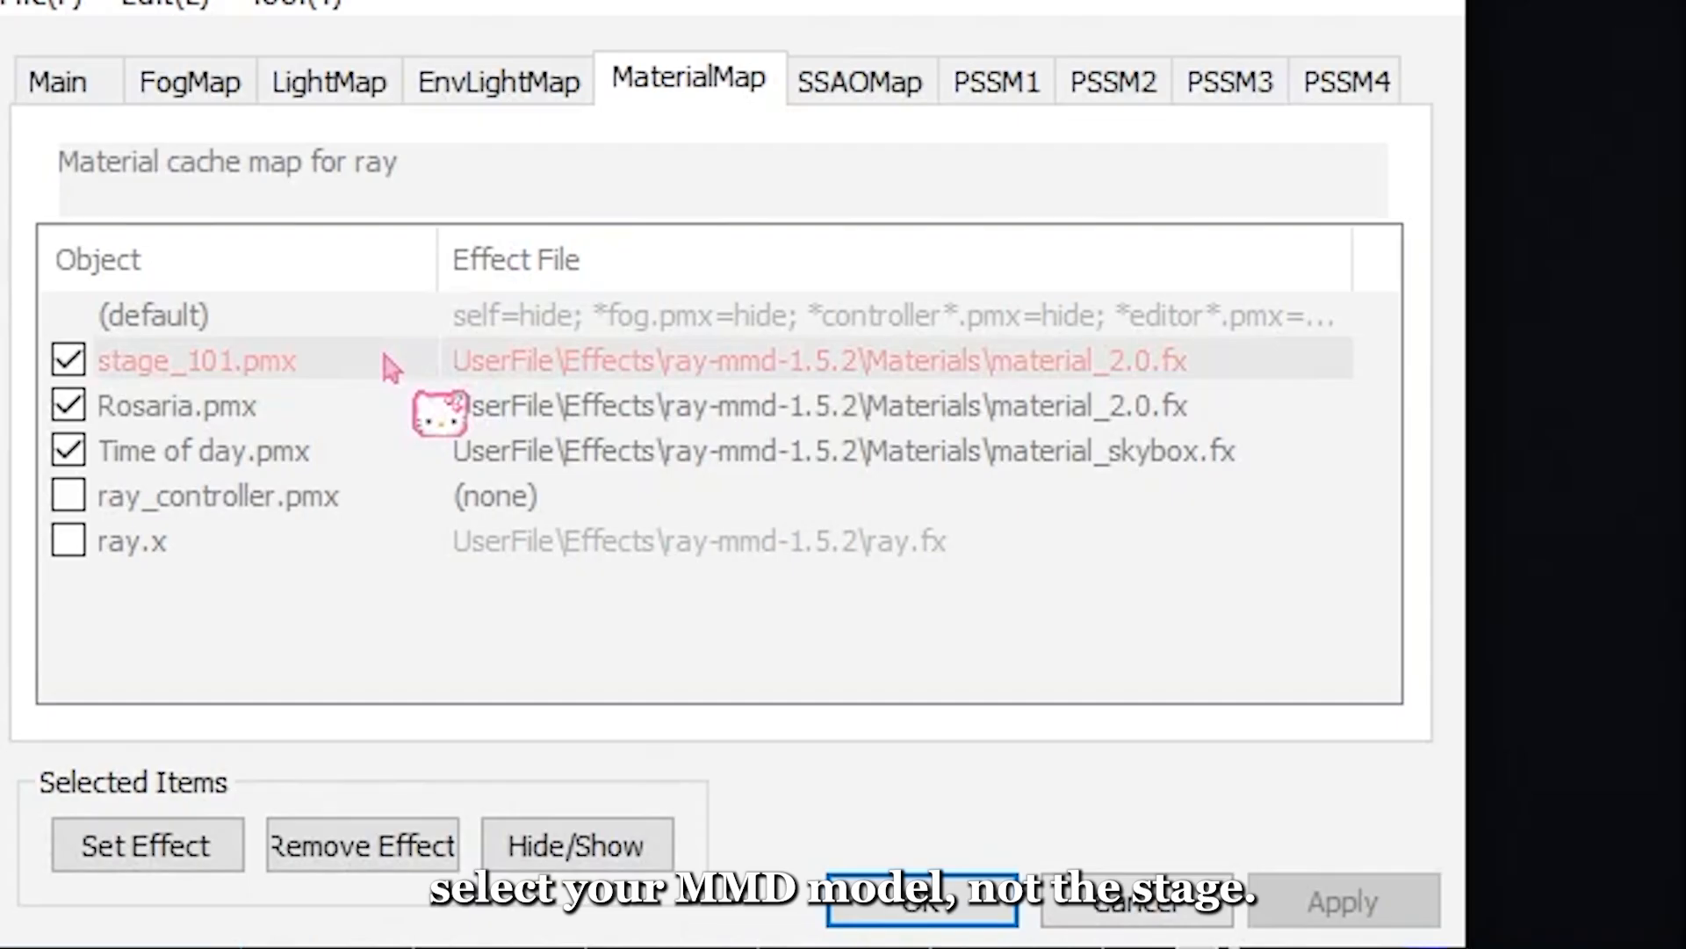
Subset-extract stage_101.pmx in the MaterialMap mapping to list its individual materials
right_click(143, 194)
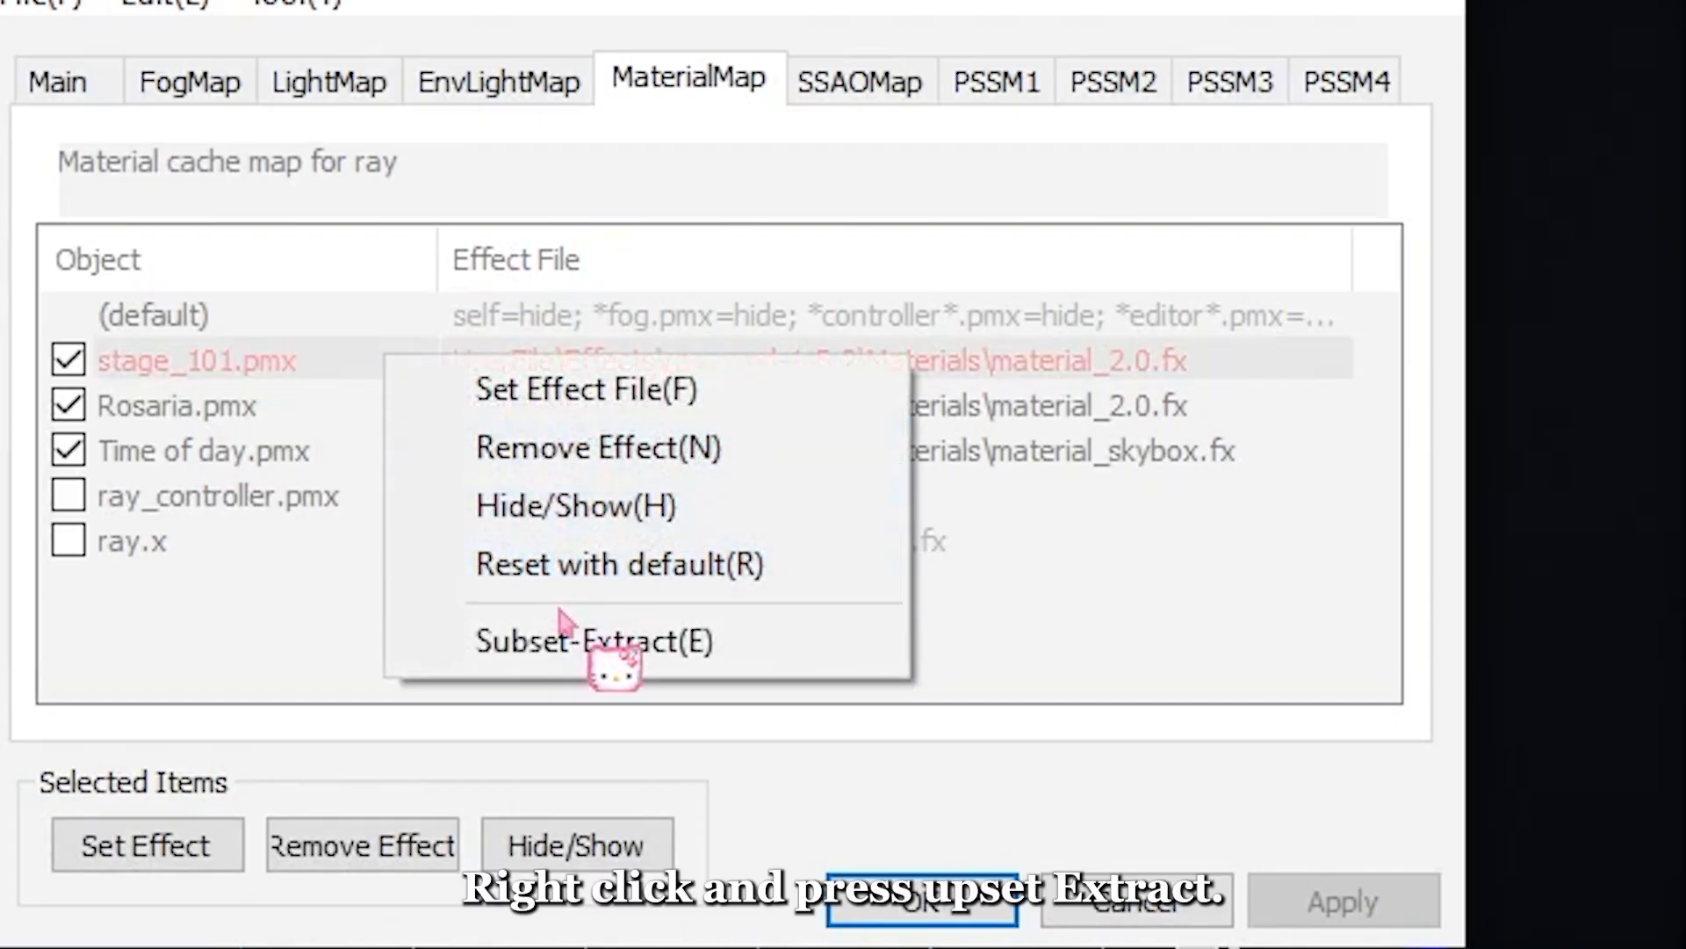
left_click(204, 286)
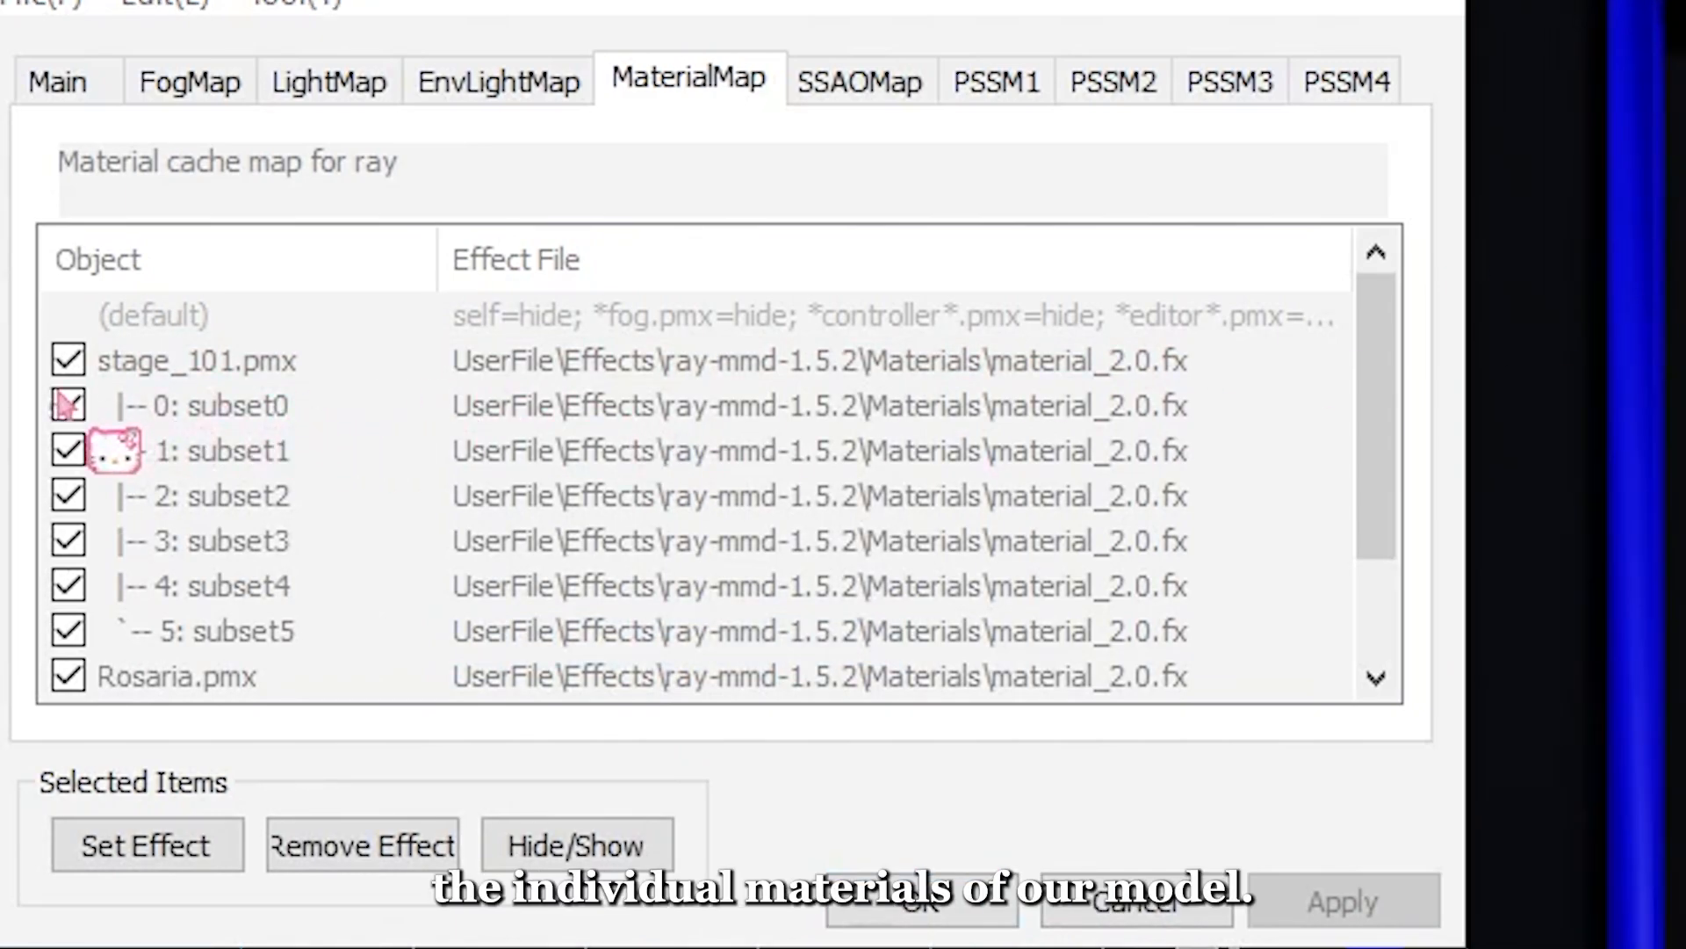
Collapse the extracted subset list of stage_101.pmx in the MaterialMap mapping
left_click(68, 450)
left_click(77, 451)
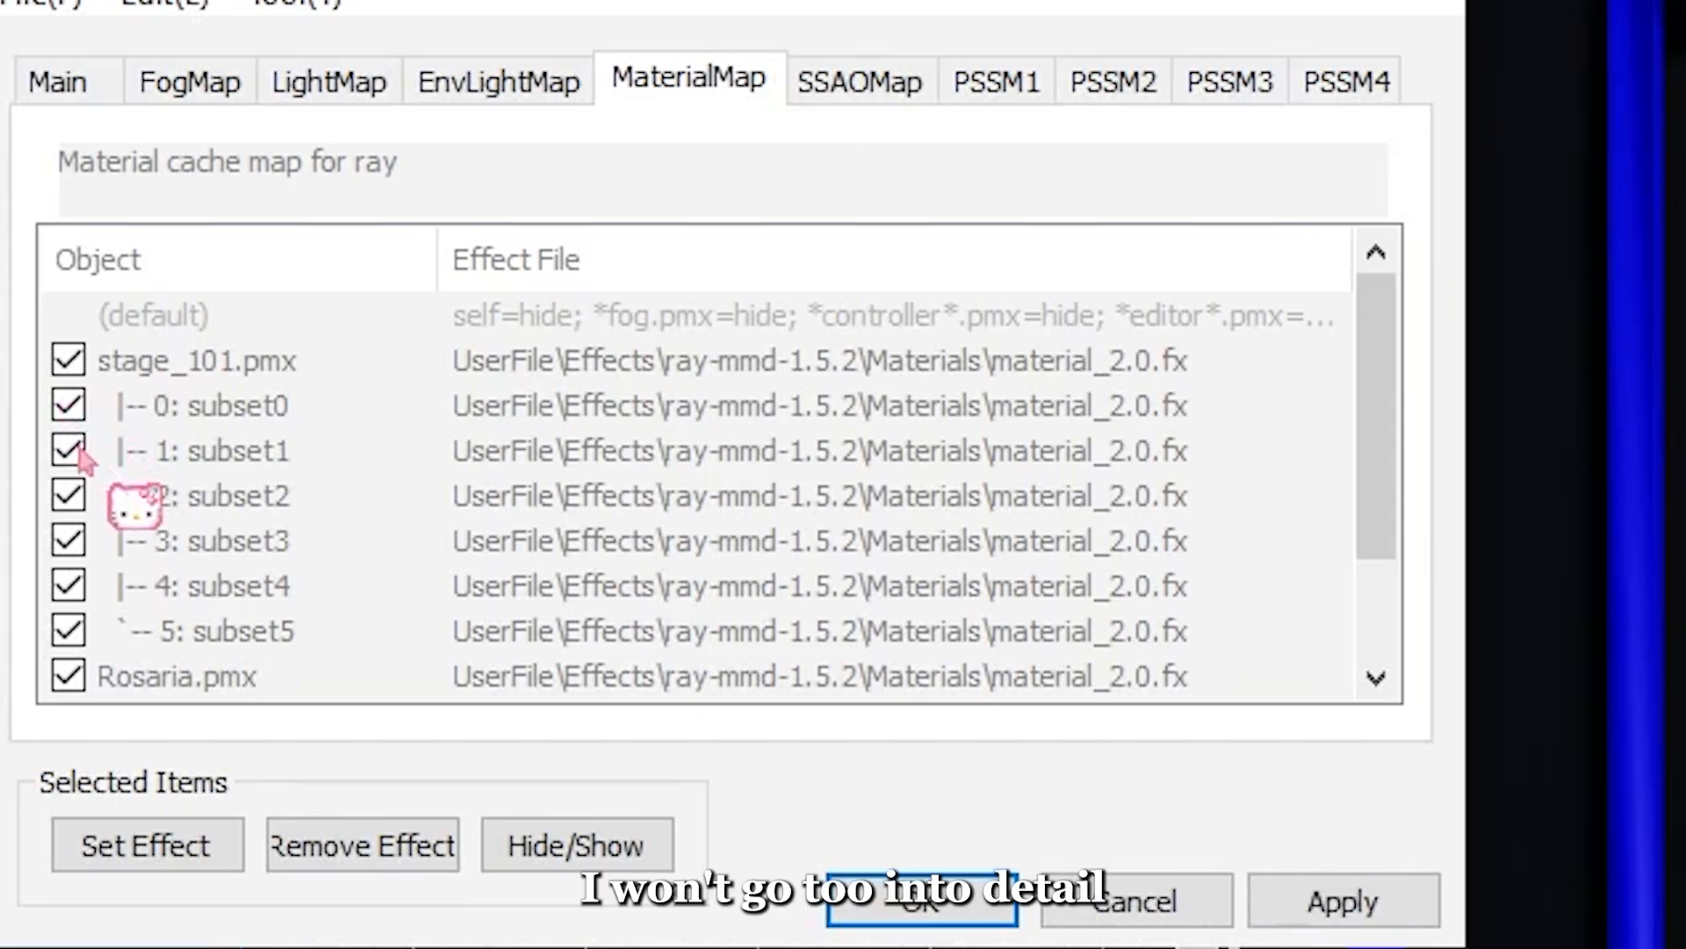
right_click(160, 378)
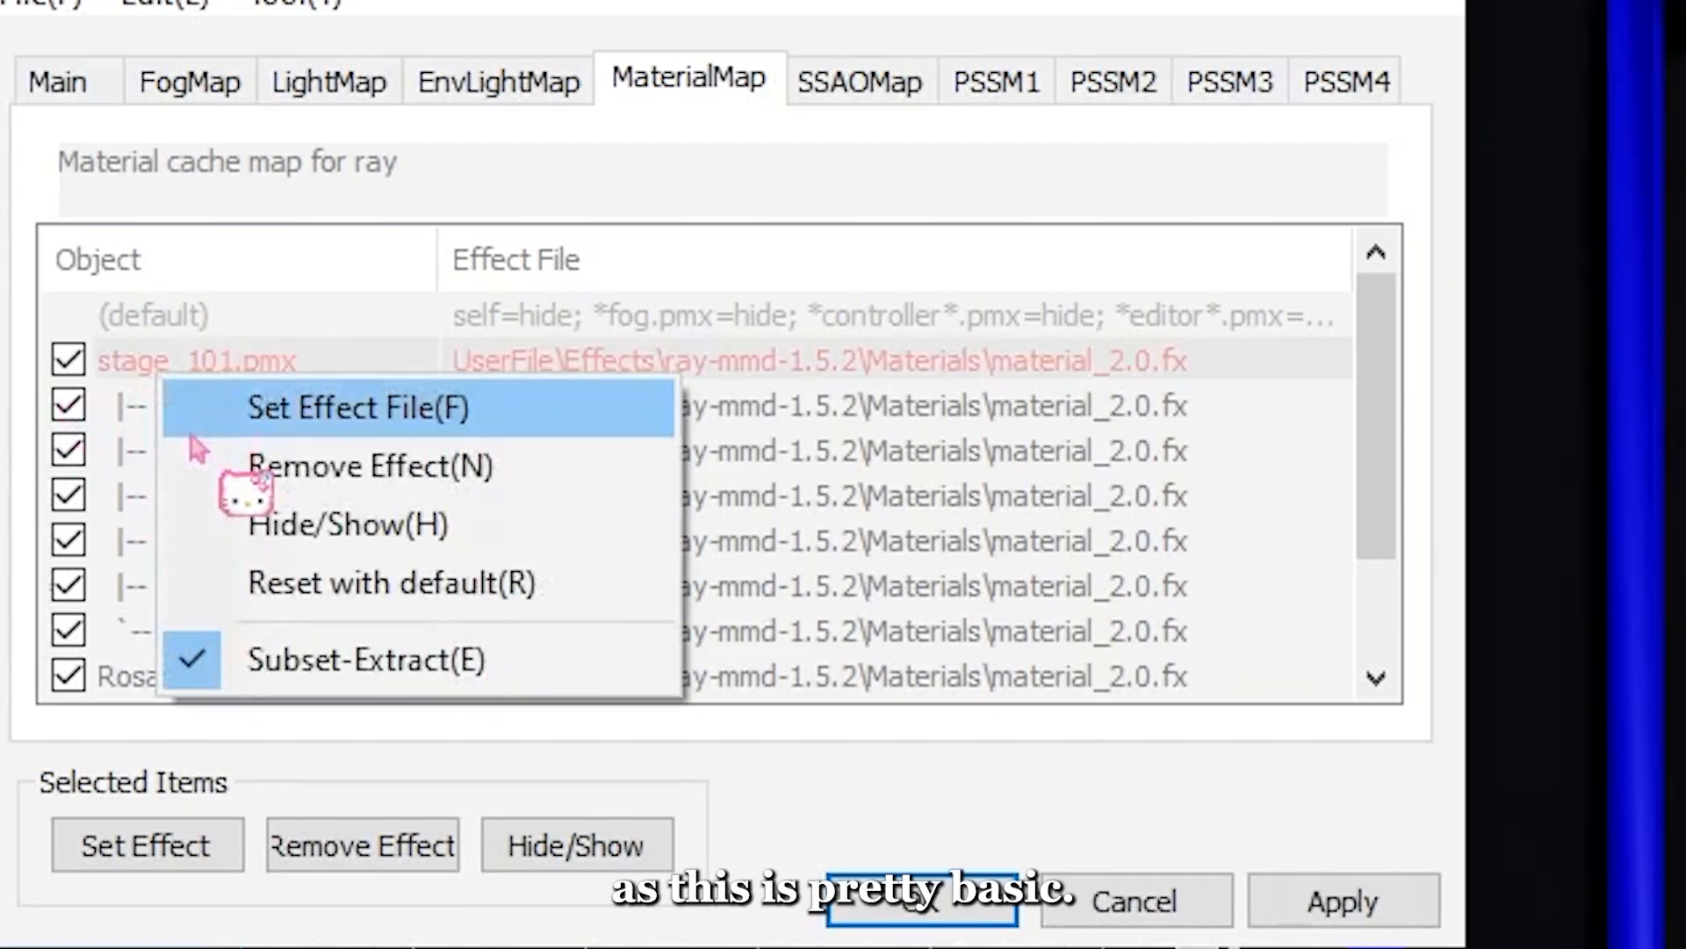
left_click(308, 655)
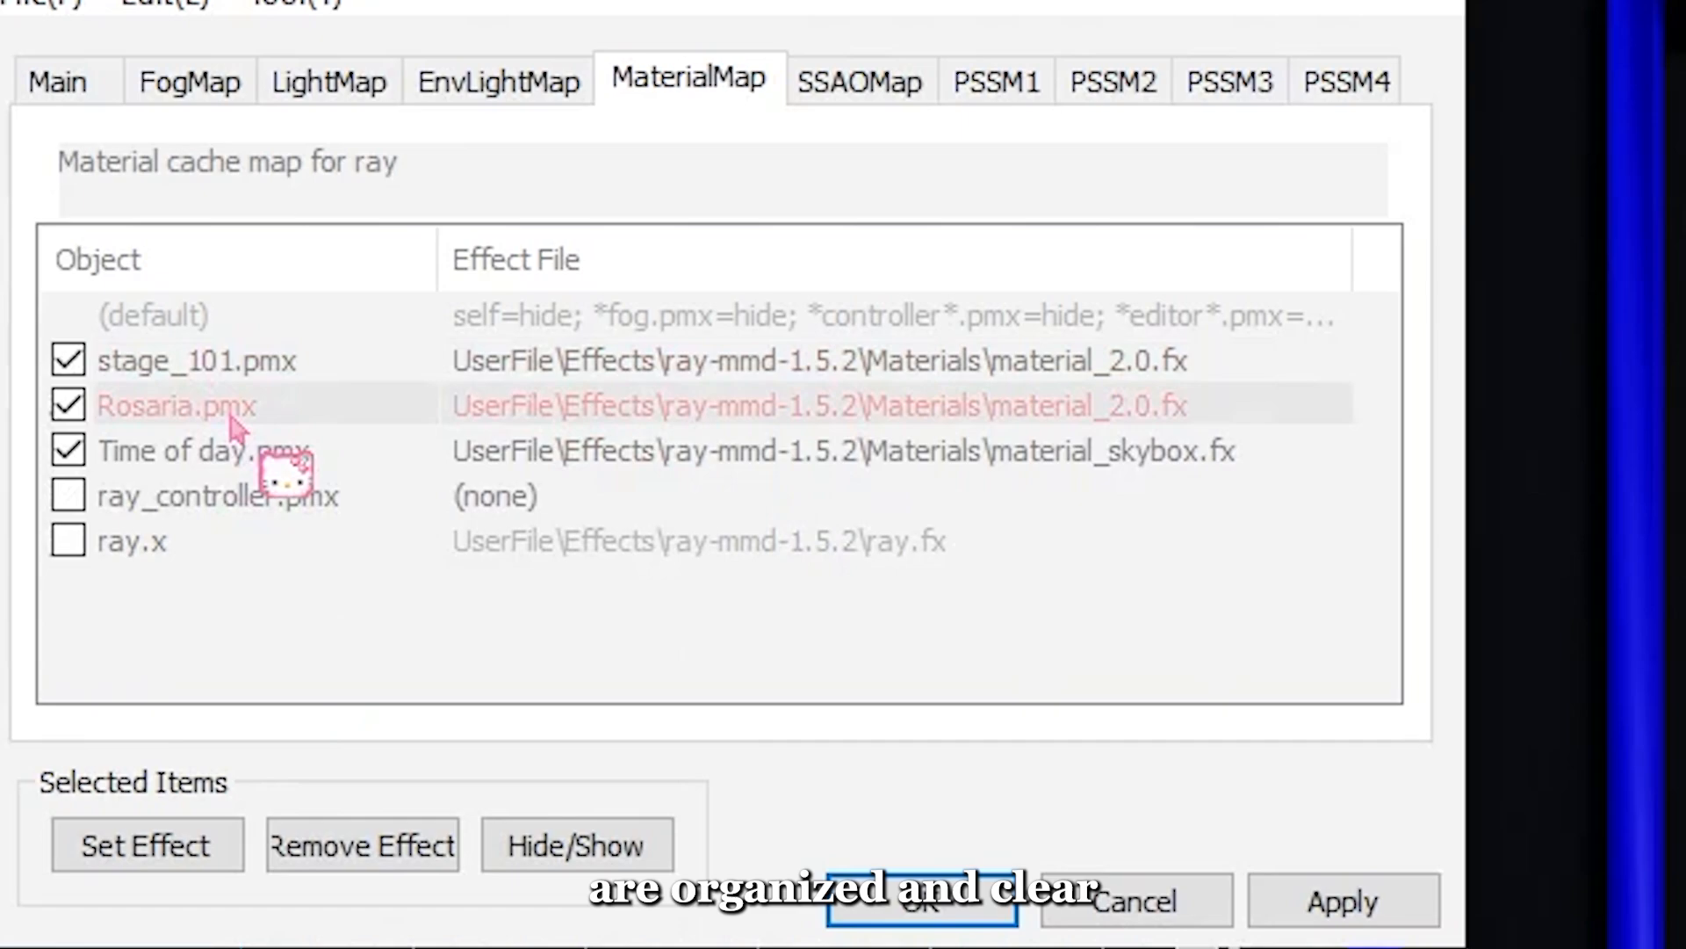
Subset-extract Rosaria.pmx in the MaterialMap mapping and apply the effect assignments
right_click(236, 428)
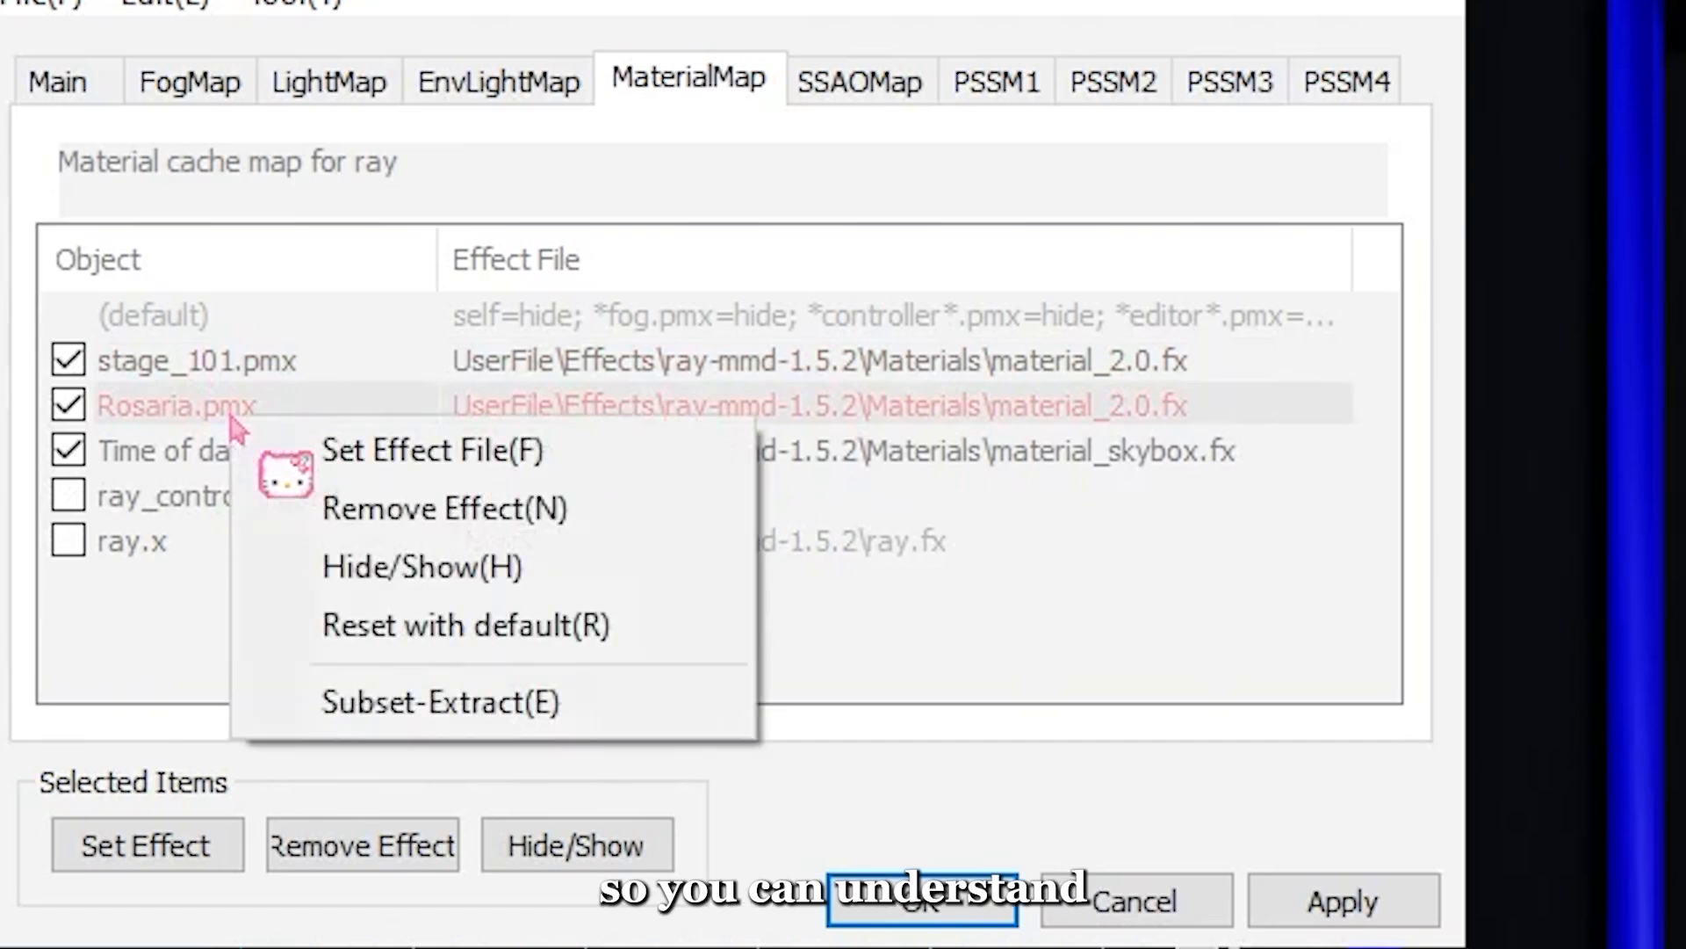
key("e")
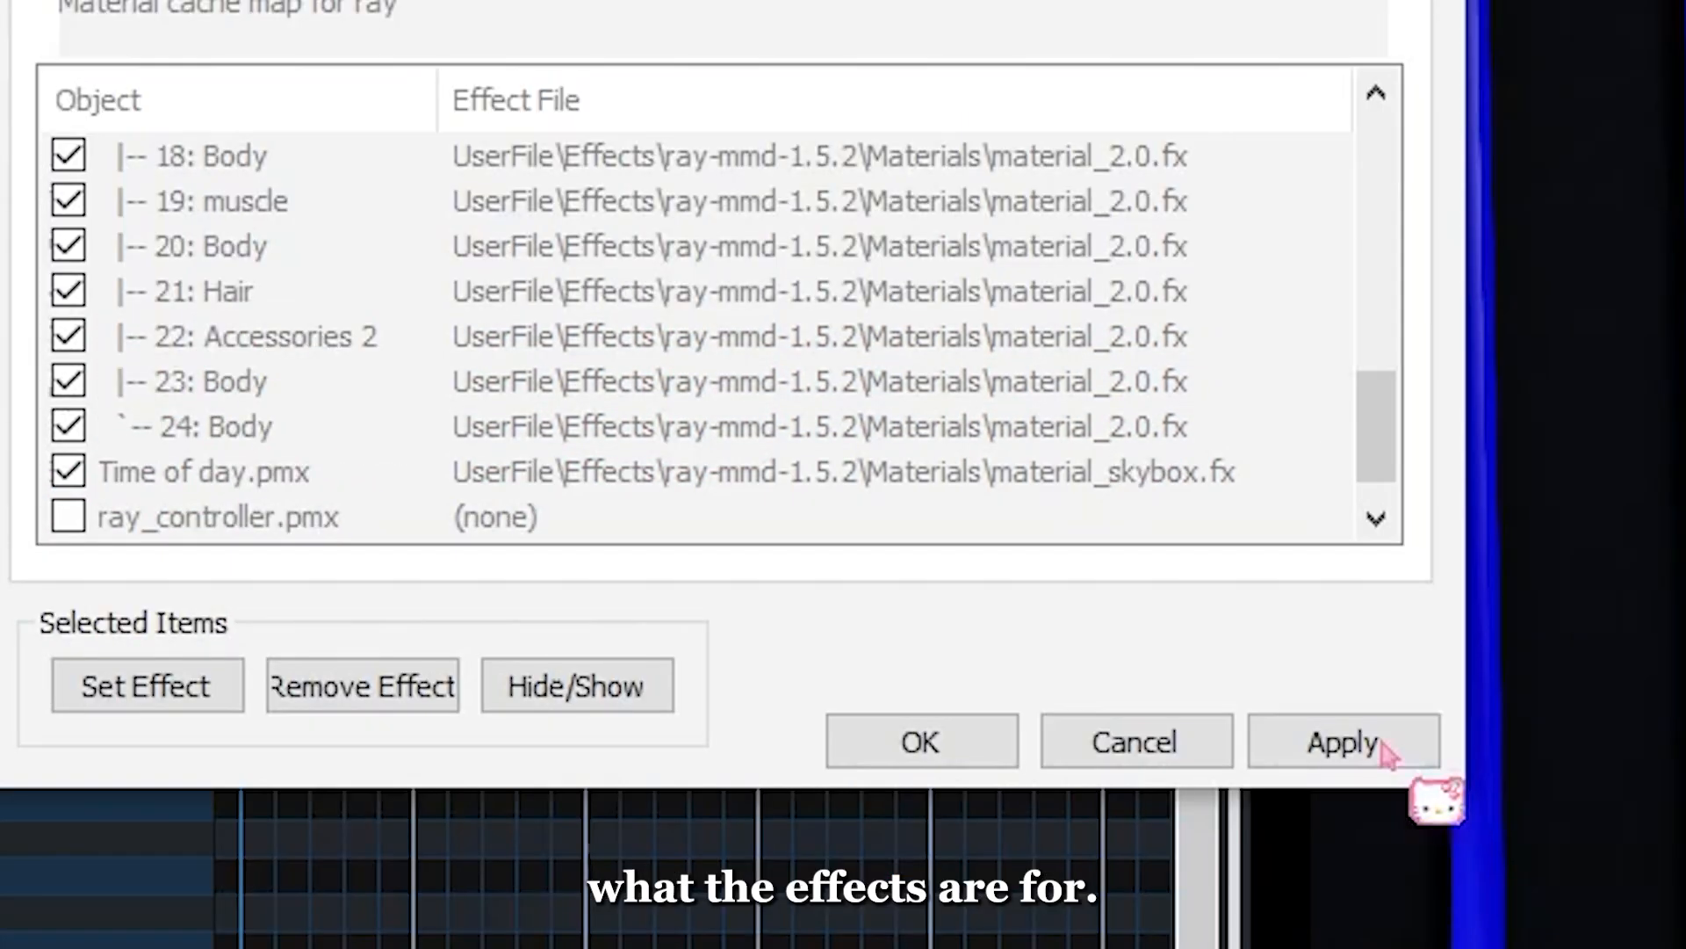
left_click(1370, 902)
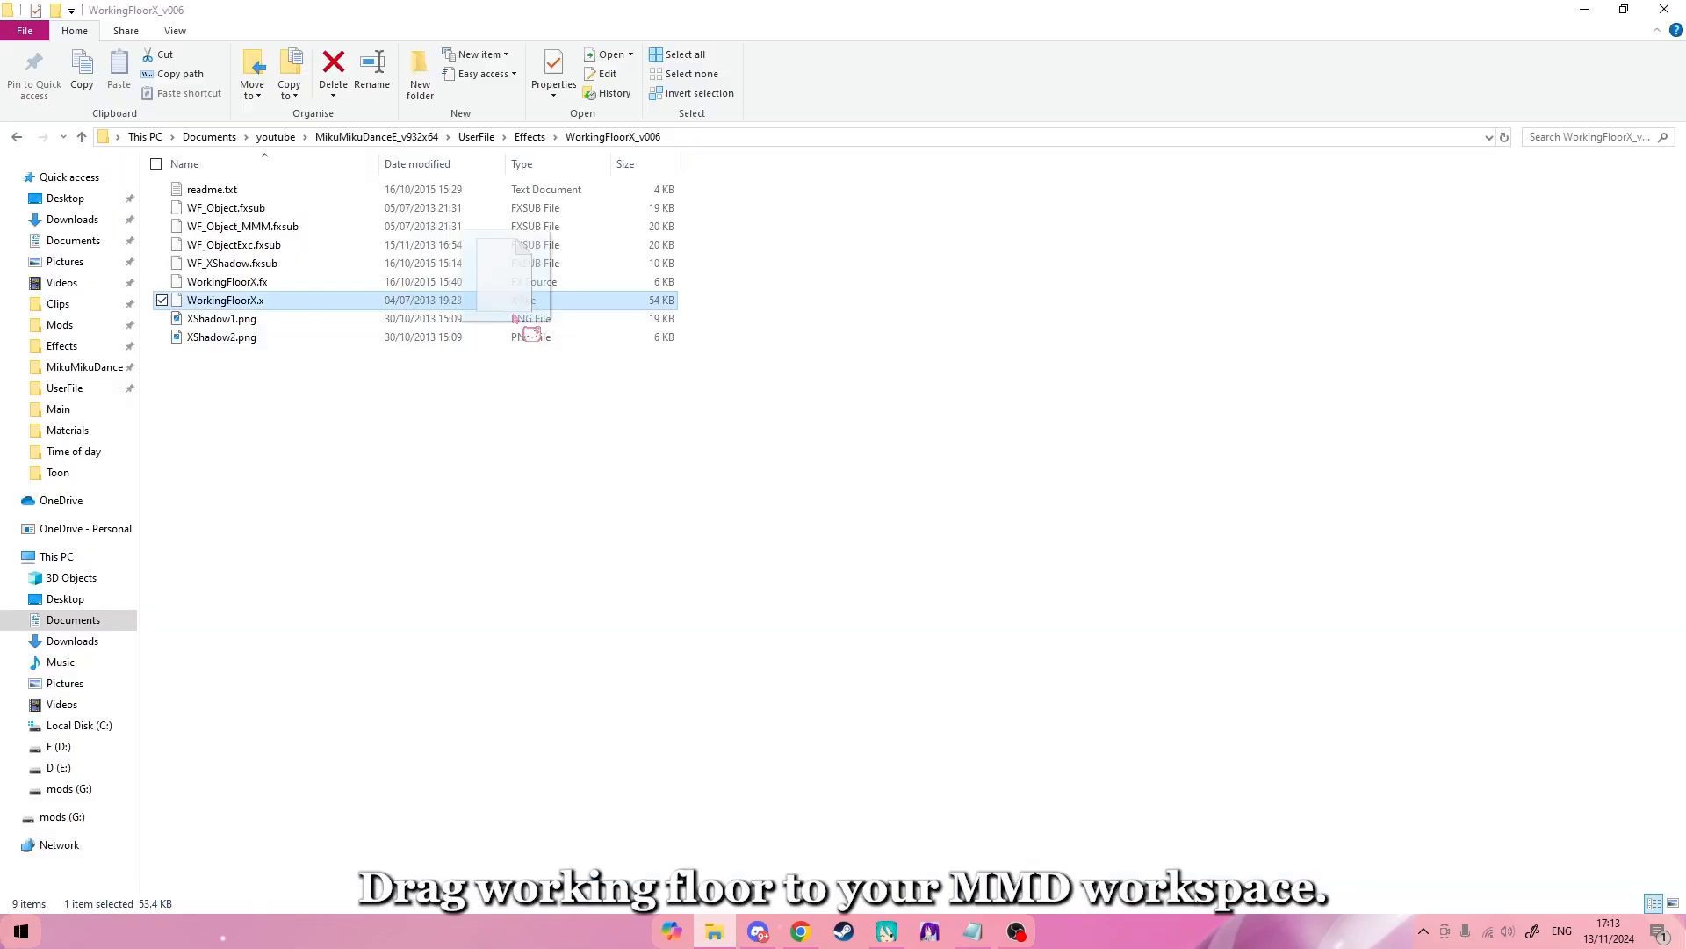
Load WorkingFloorX.x from the WorkingFloorX_v006 folder into the MikuMikuDance scene
left_click_drag(519, 290, 873, 603)
left_click_drag(868, 523, 868, 522)
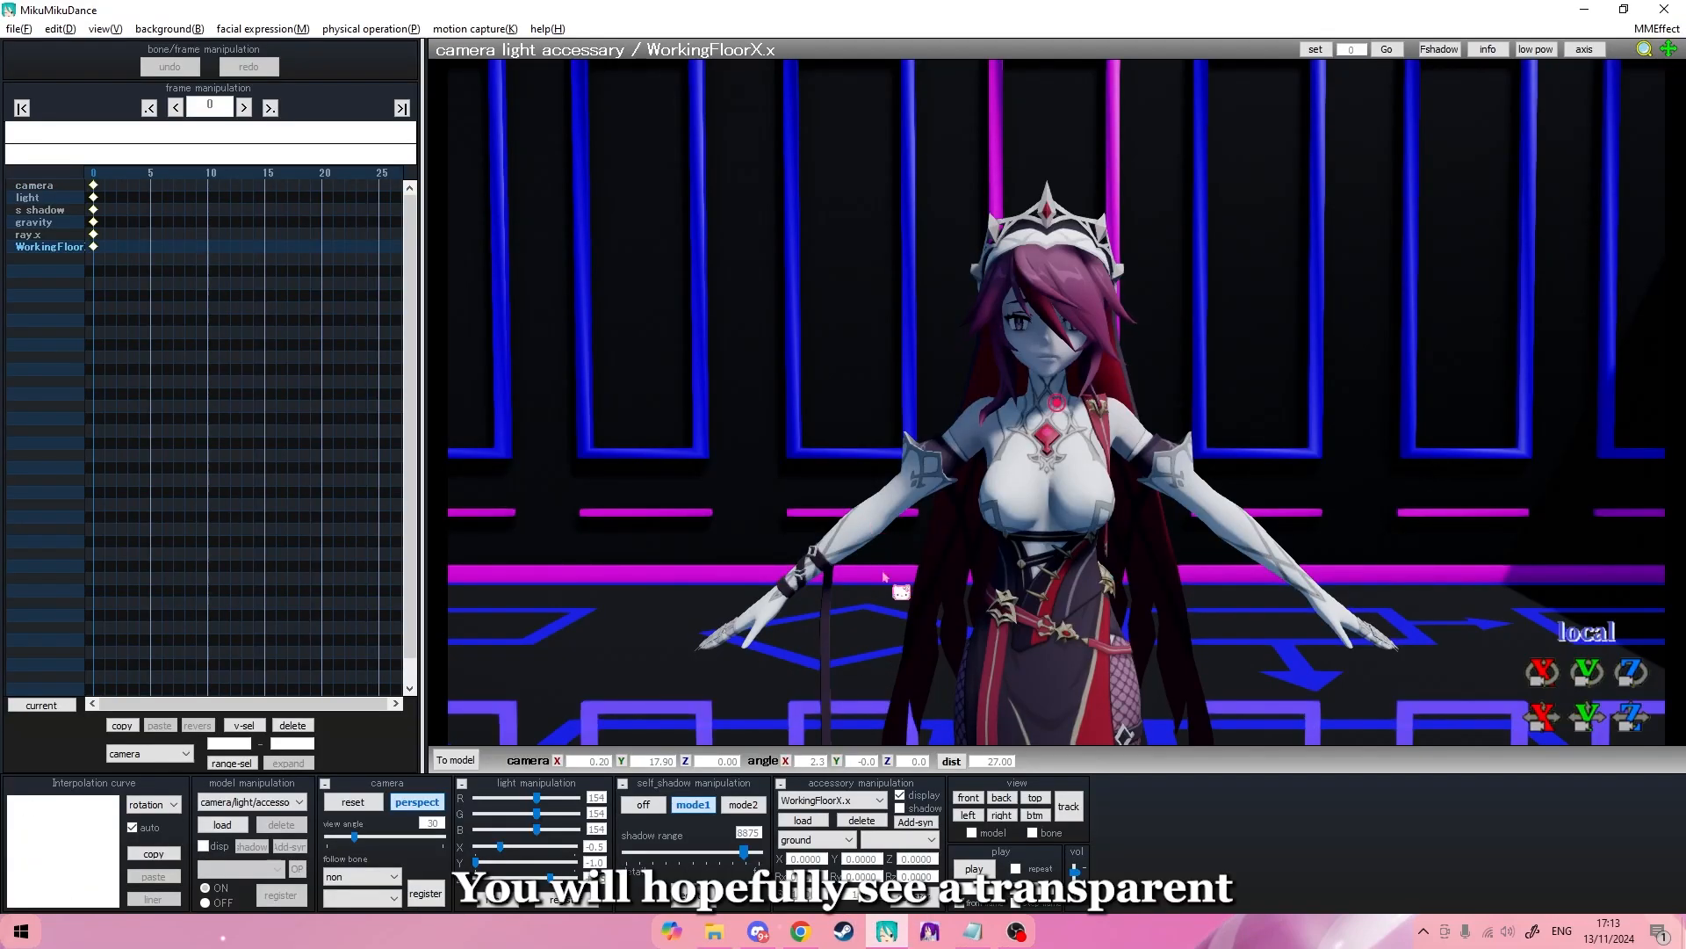
right_click_drag(884, 575, 913, 555)
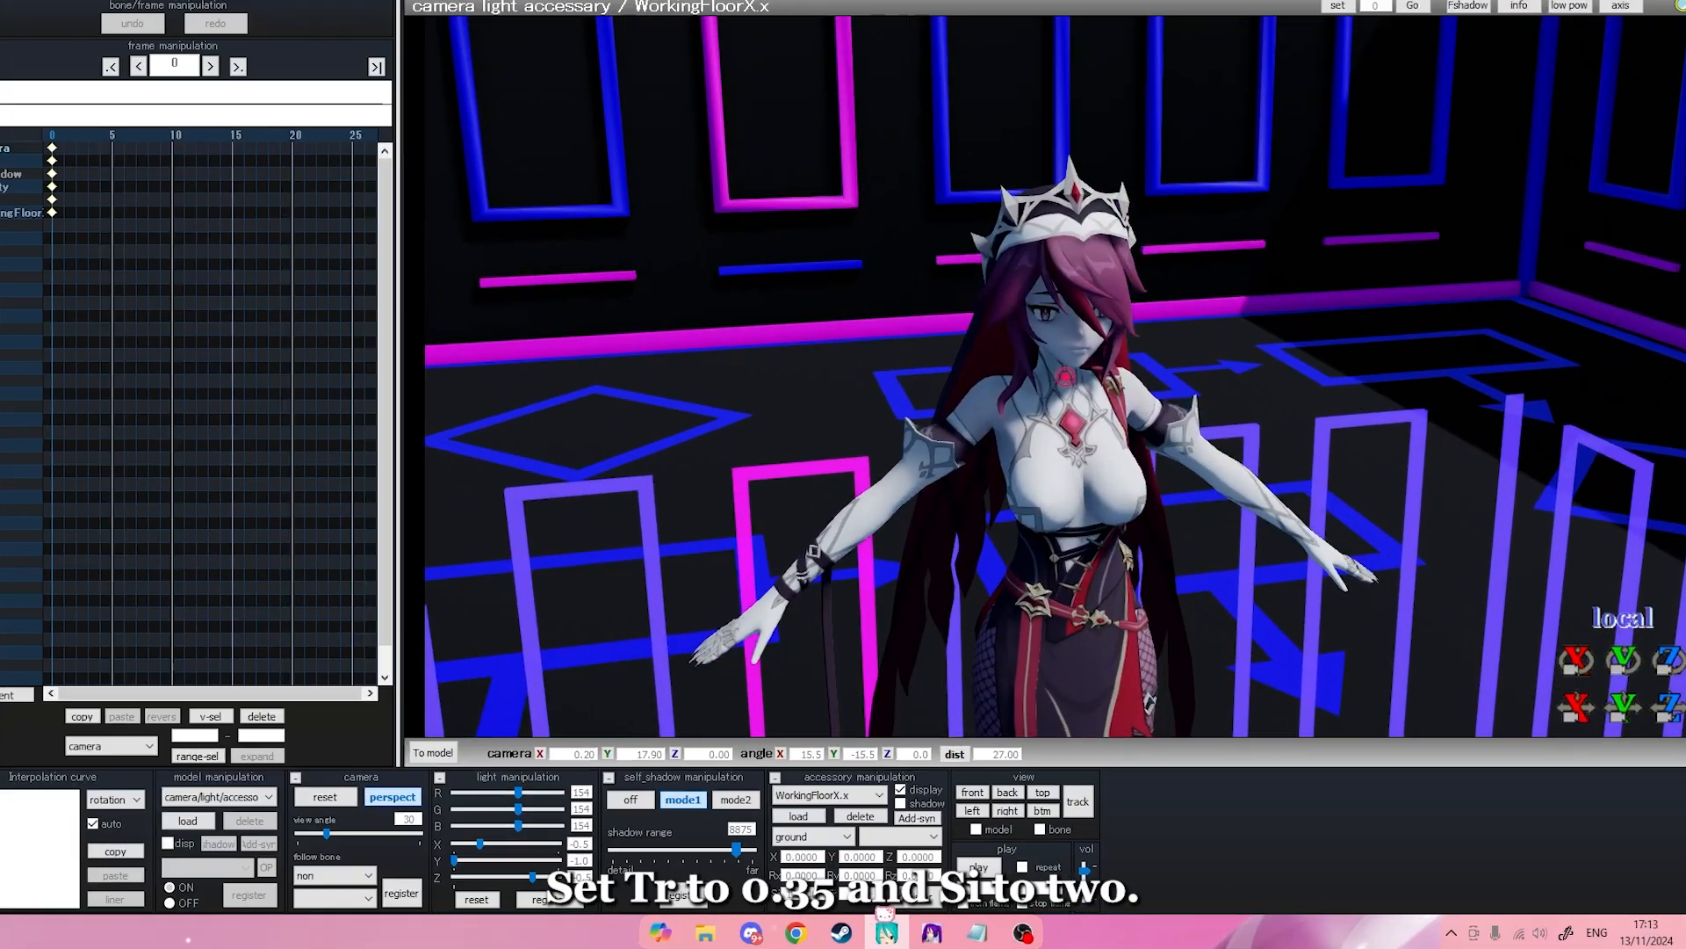
Set the WorkingFloorX.x accessory's Tr to 0.35 and Si to 2, and register the values
left_click_drag(784, 880, 707, 874)
type("0.35")
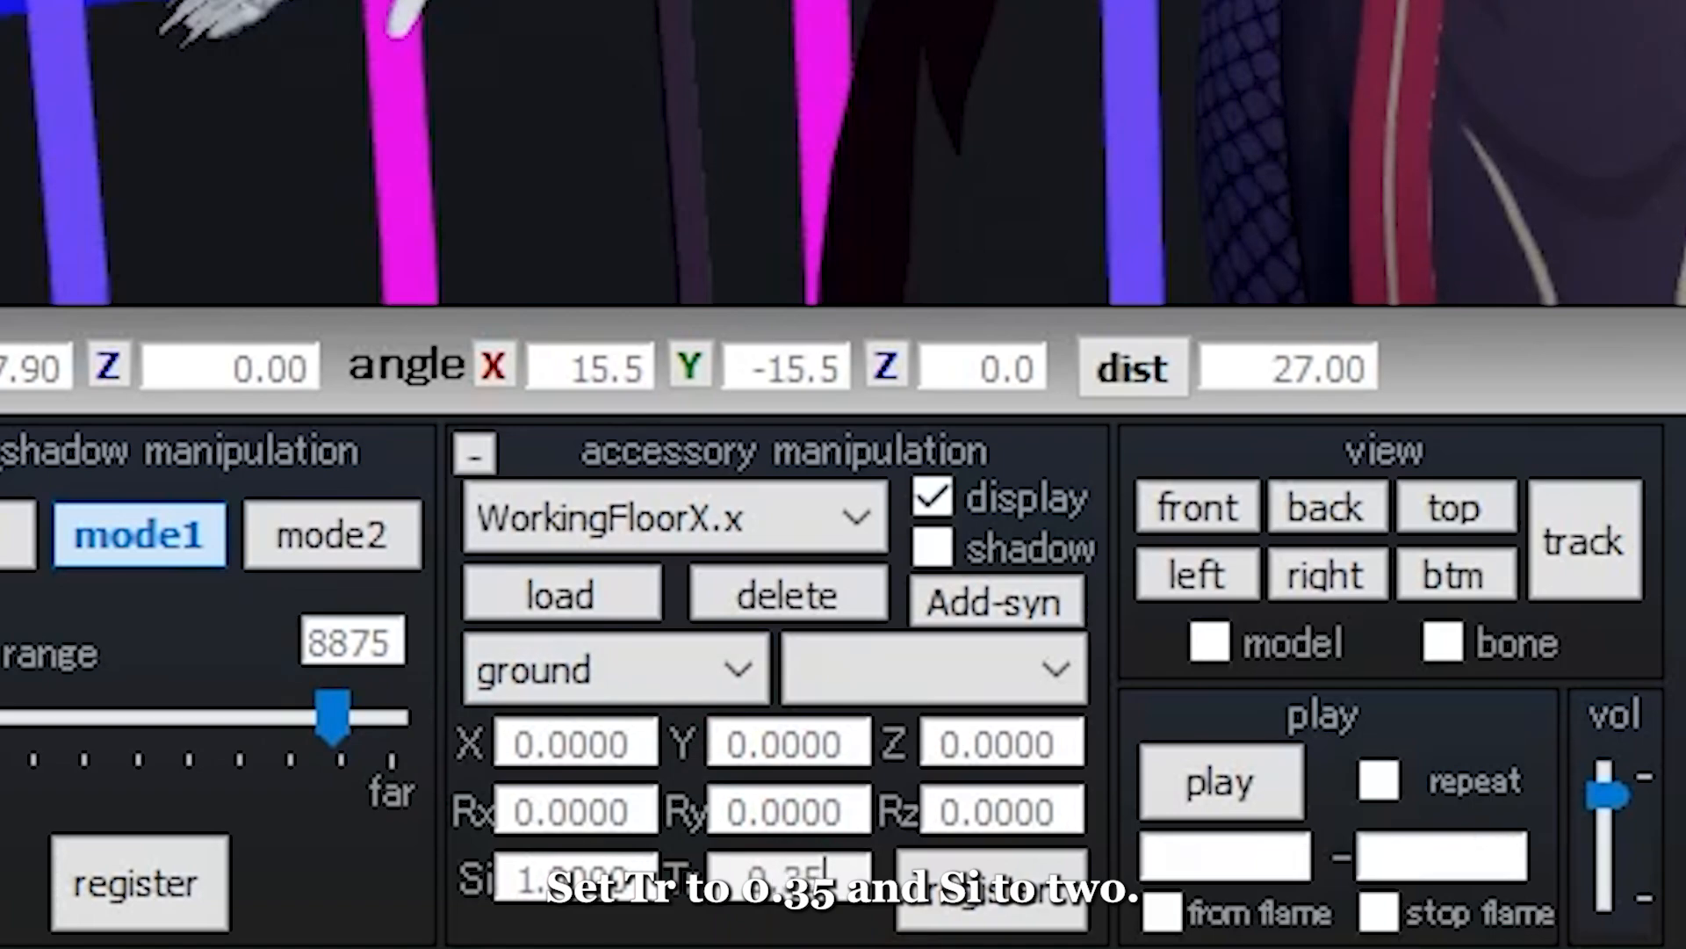
key("Return")
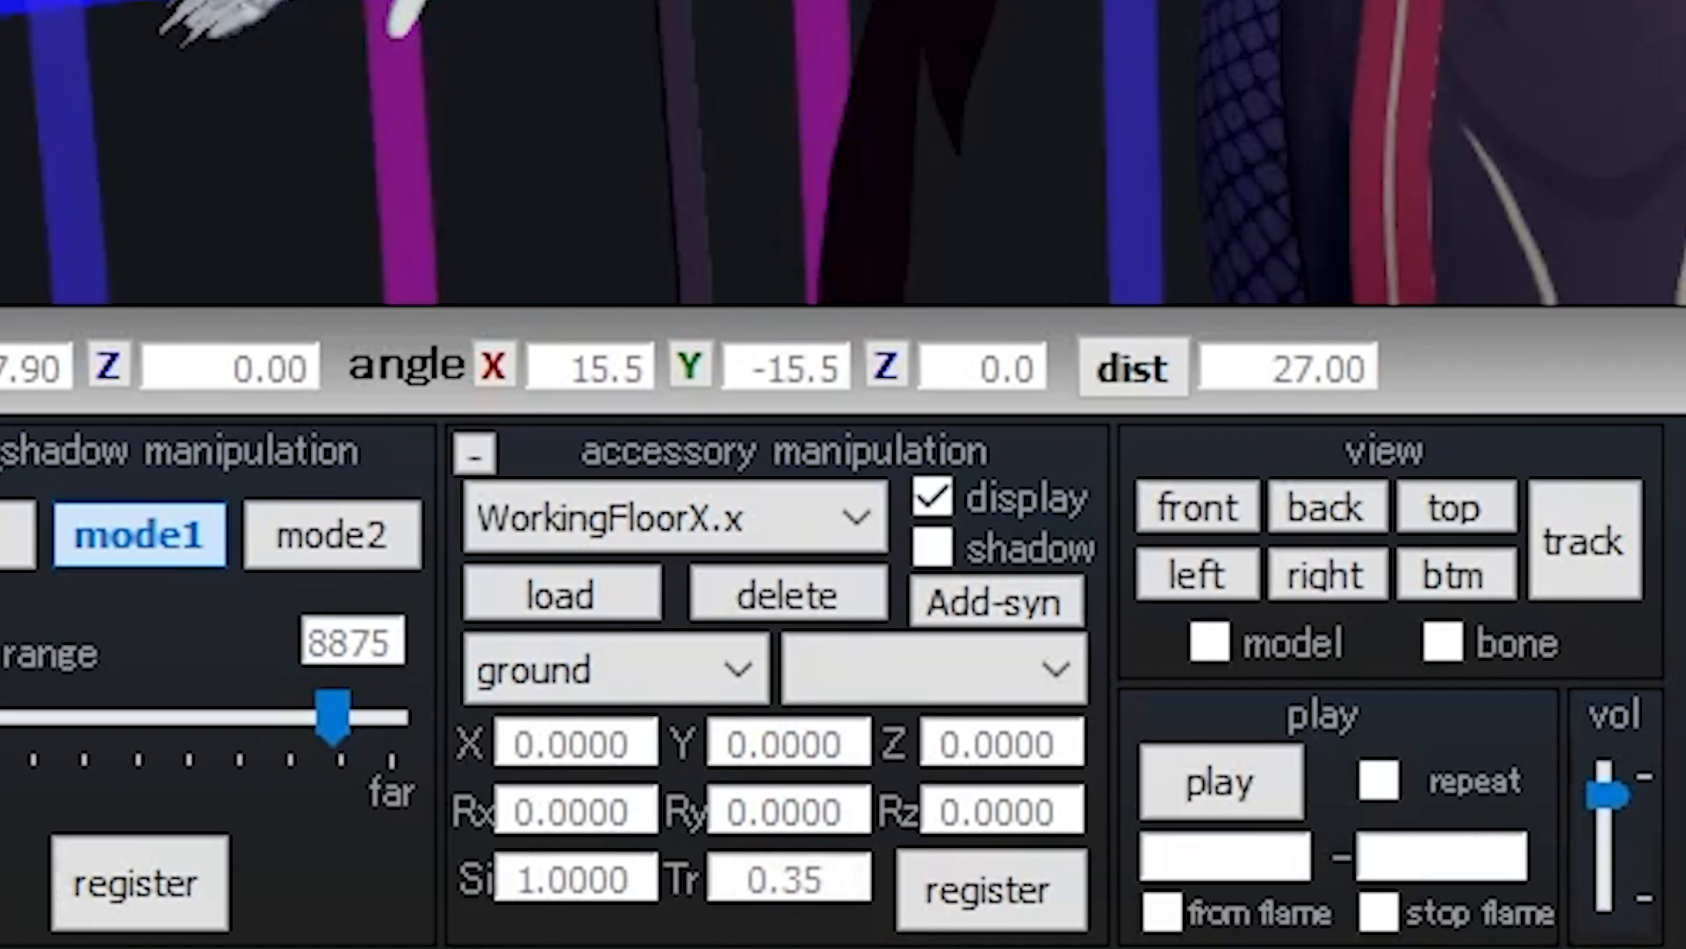
left_click_drag(619, 879, 384, 878)
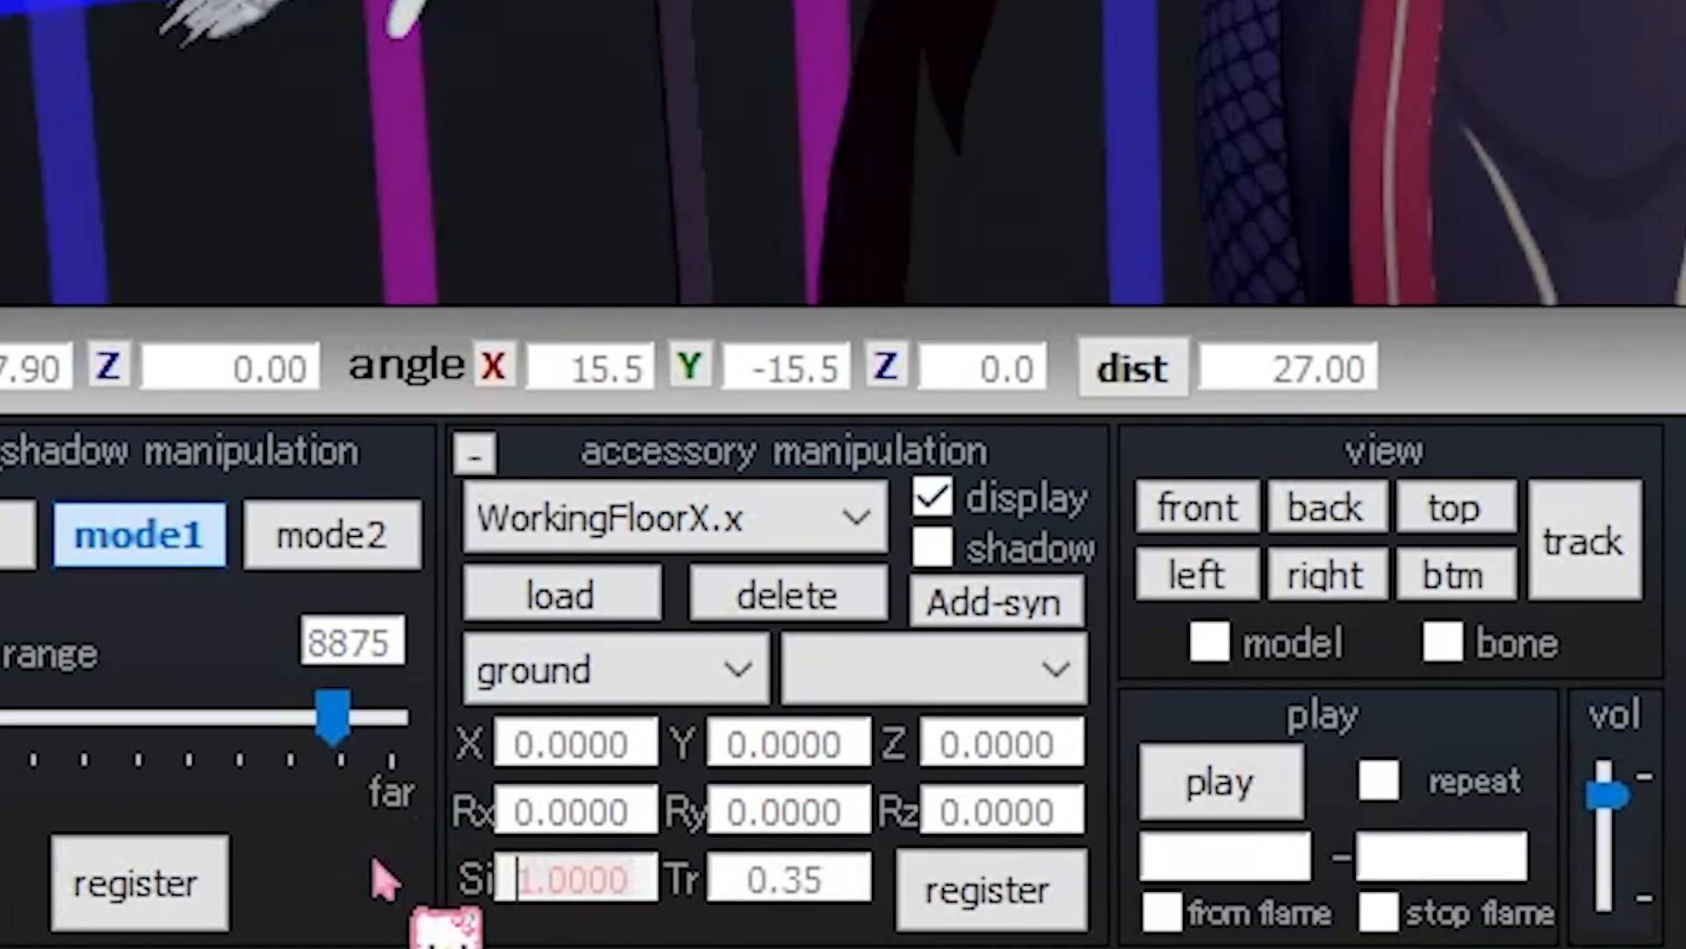
type("2")
key("Return")
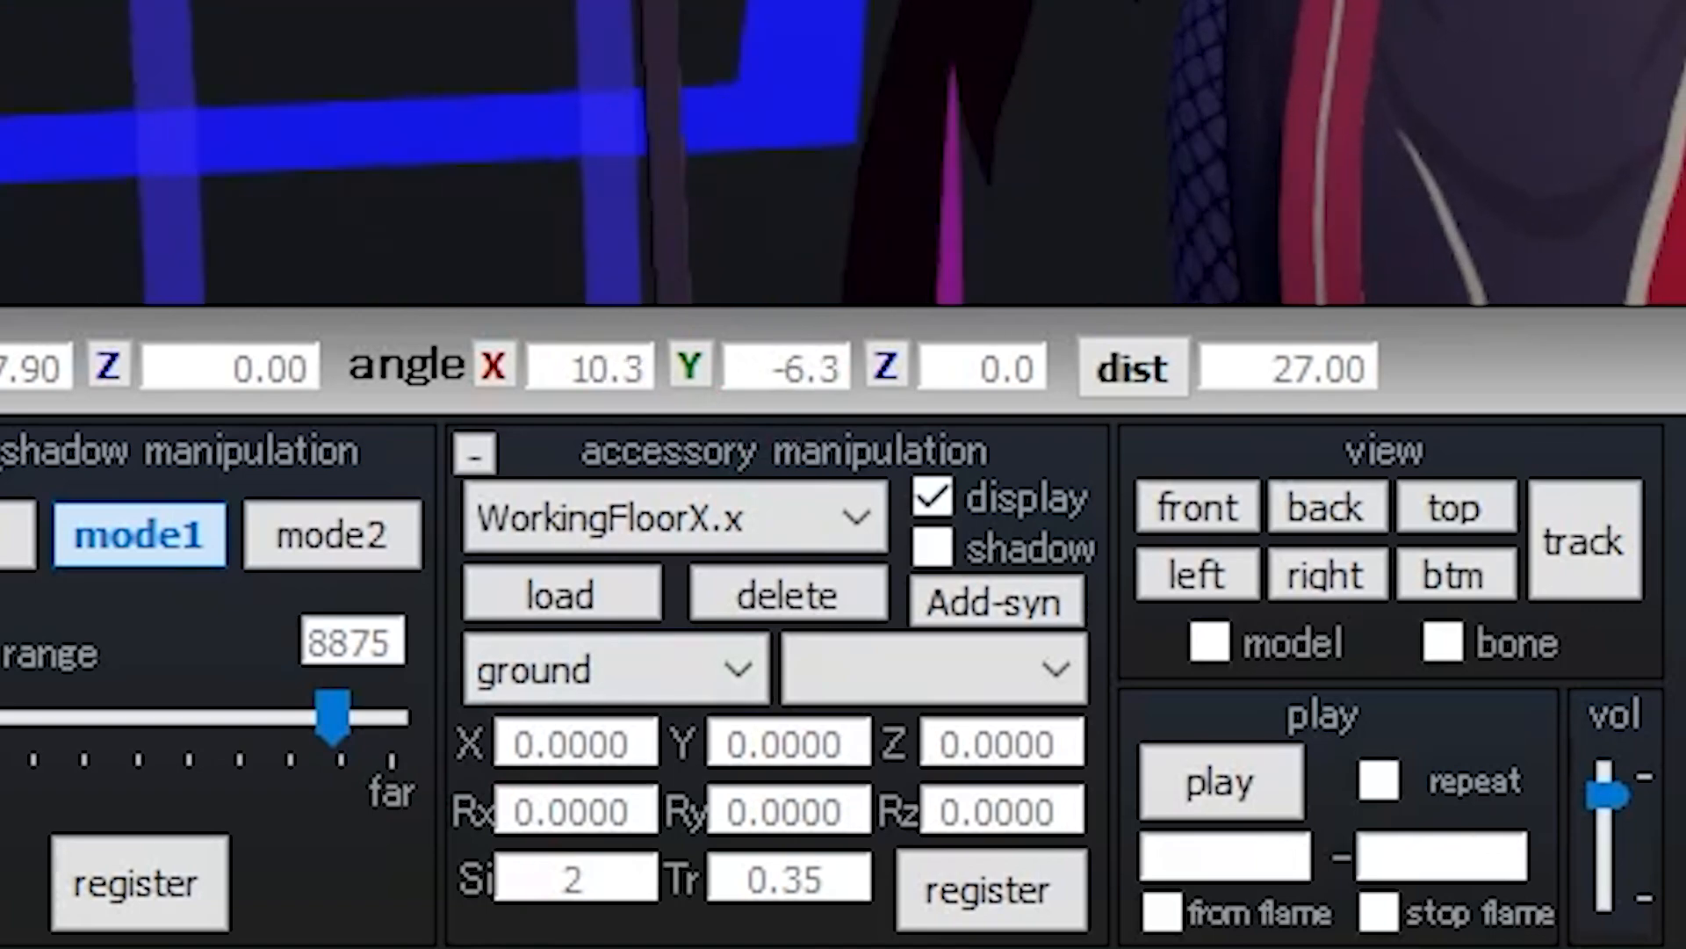
left_click(991, 891)
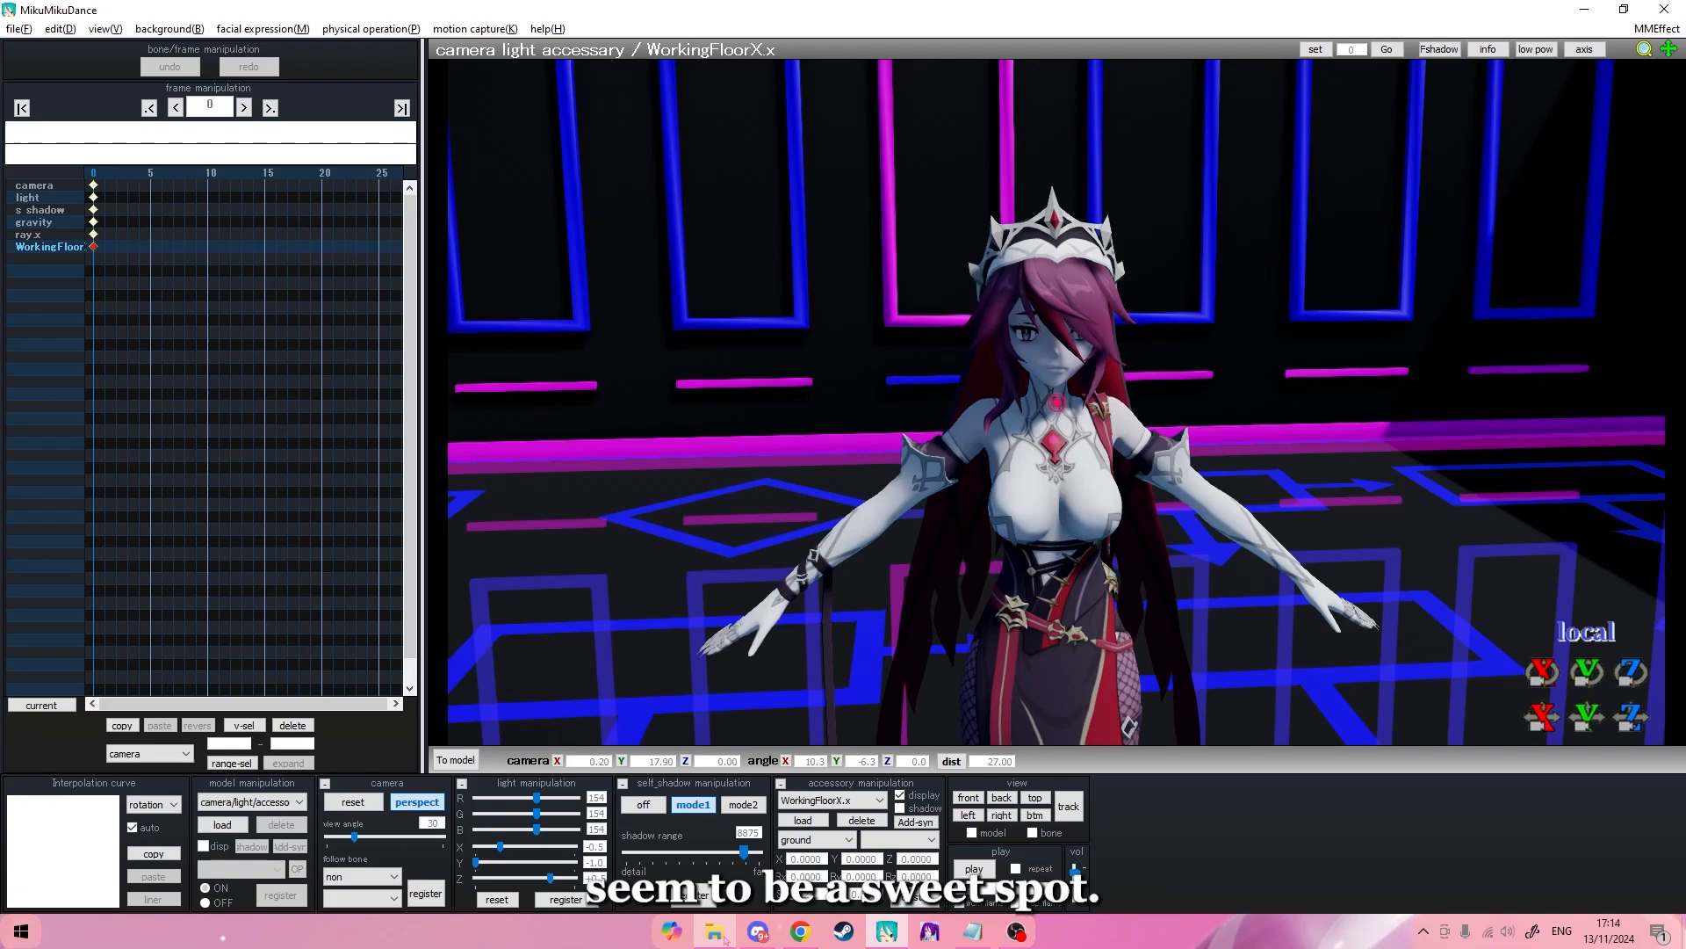
Return to the Effects folder in File Explorer and load Diffusion.x into the MikuMikuDance scene
left_click(726, 938)
left_click(530, 137)
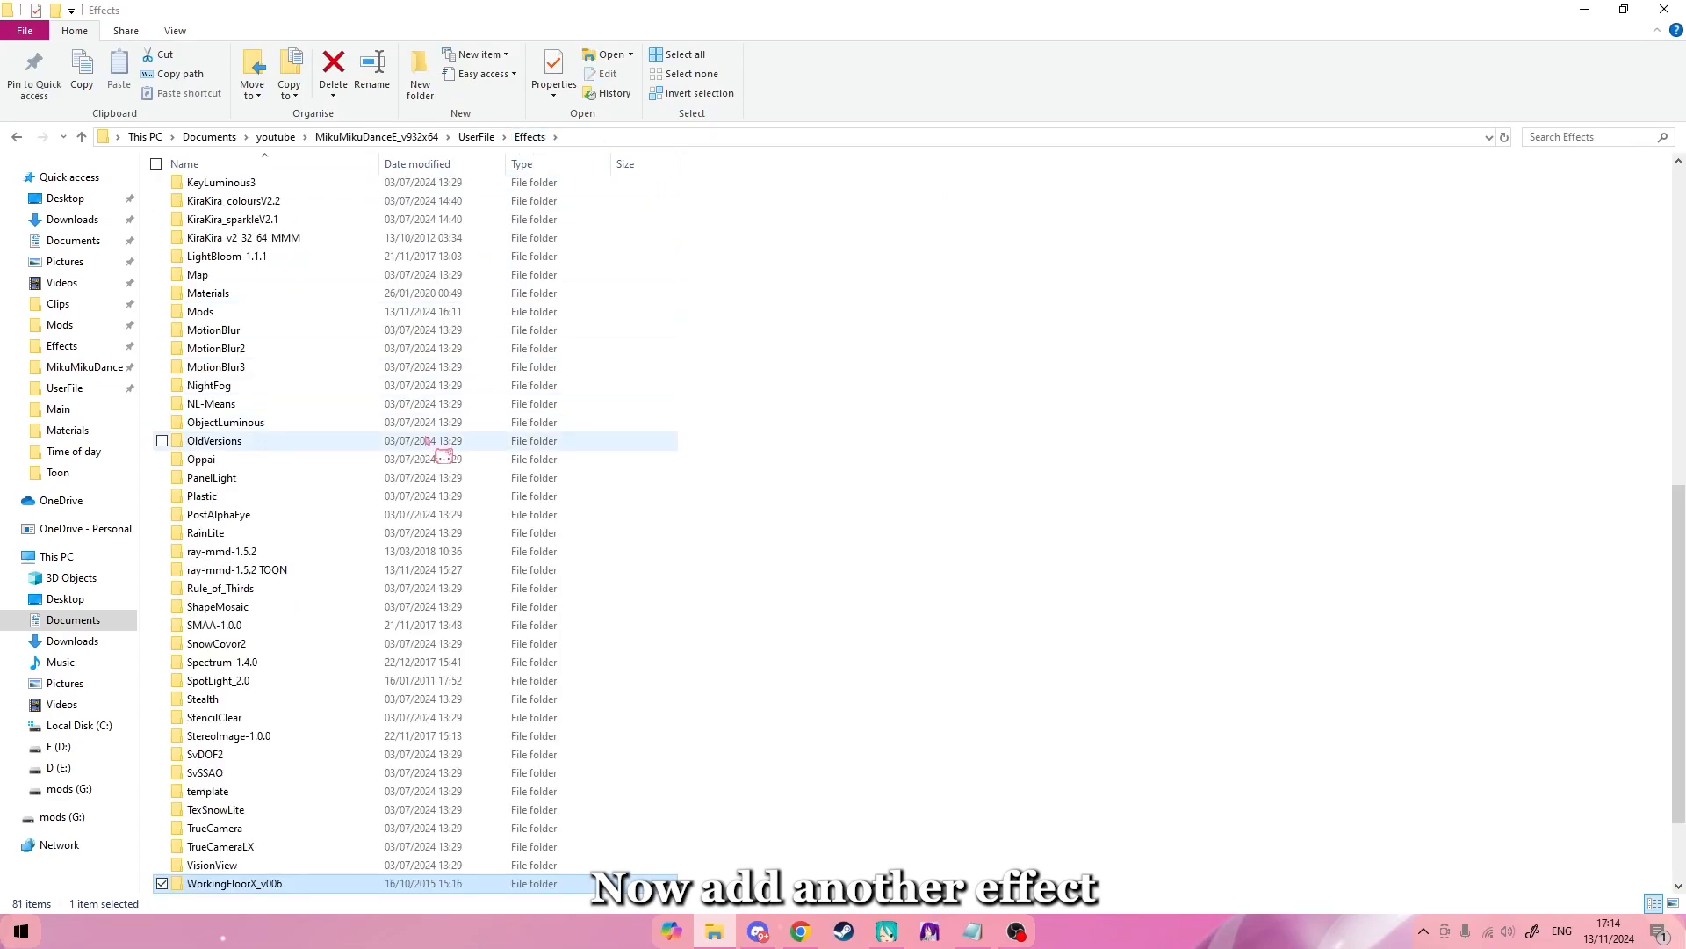
scroll(439, 404, "down", 5)
double_click(351, 211)
left_click_drag(344, 207, 639, 396)
key("alt+Tab")
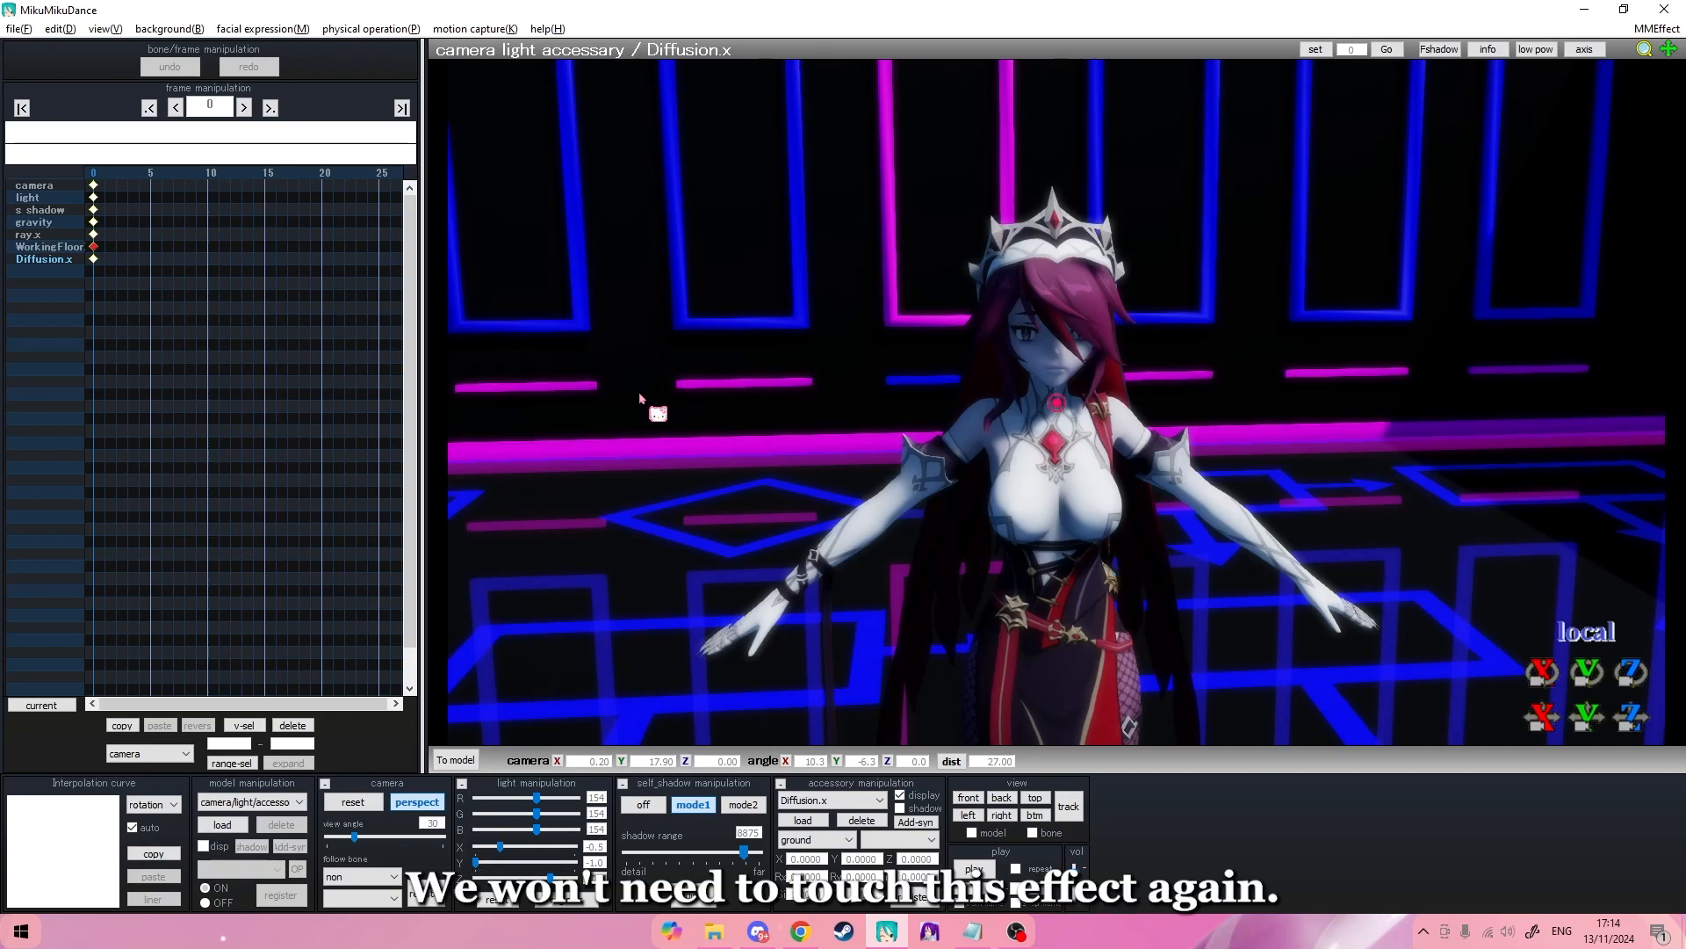
Load HgSAO.x from the HgSAO_v002 folder in Effects into the MikuMikuDance scene
key("alt+Tab")
left_click(527, 137)
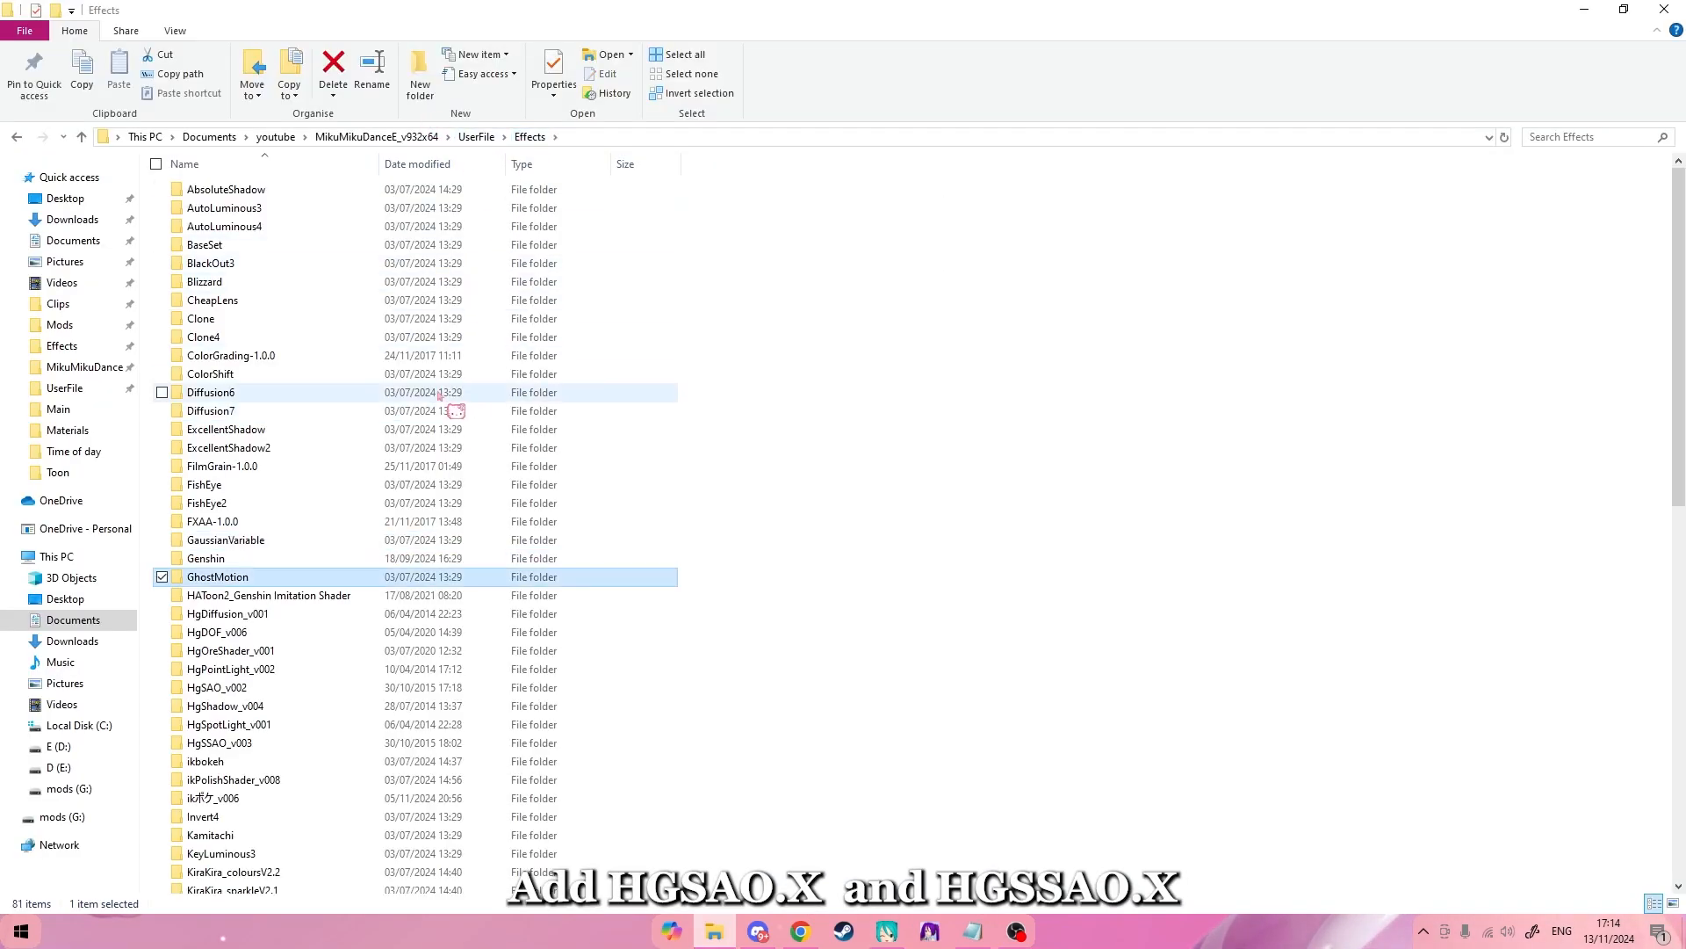
double_click(331, 687)
left_click_drag(261, 208, 456, 297)
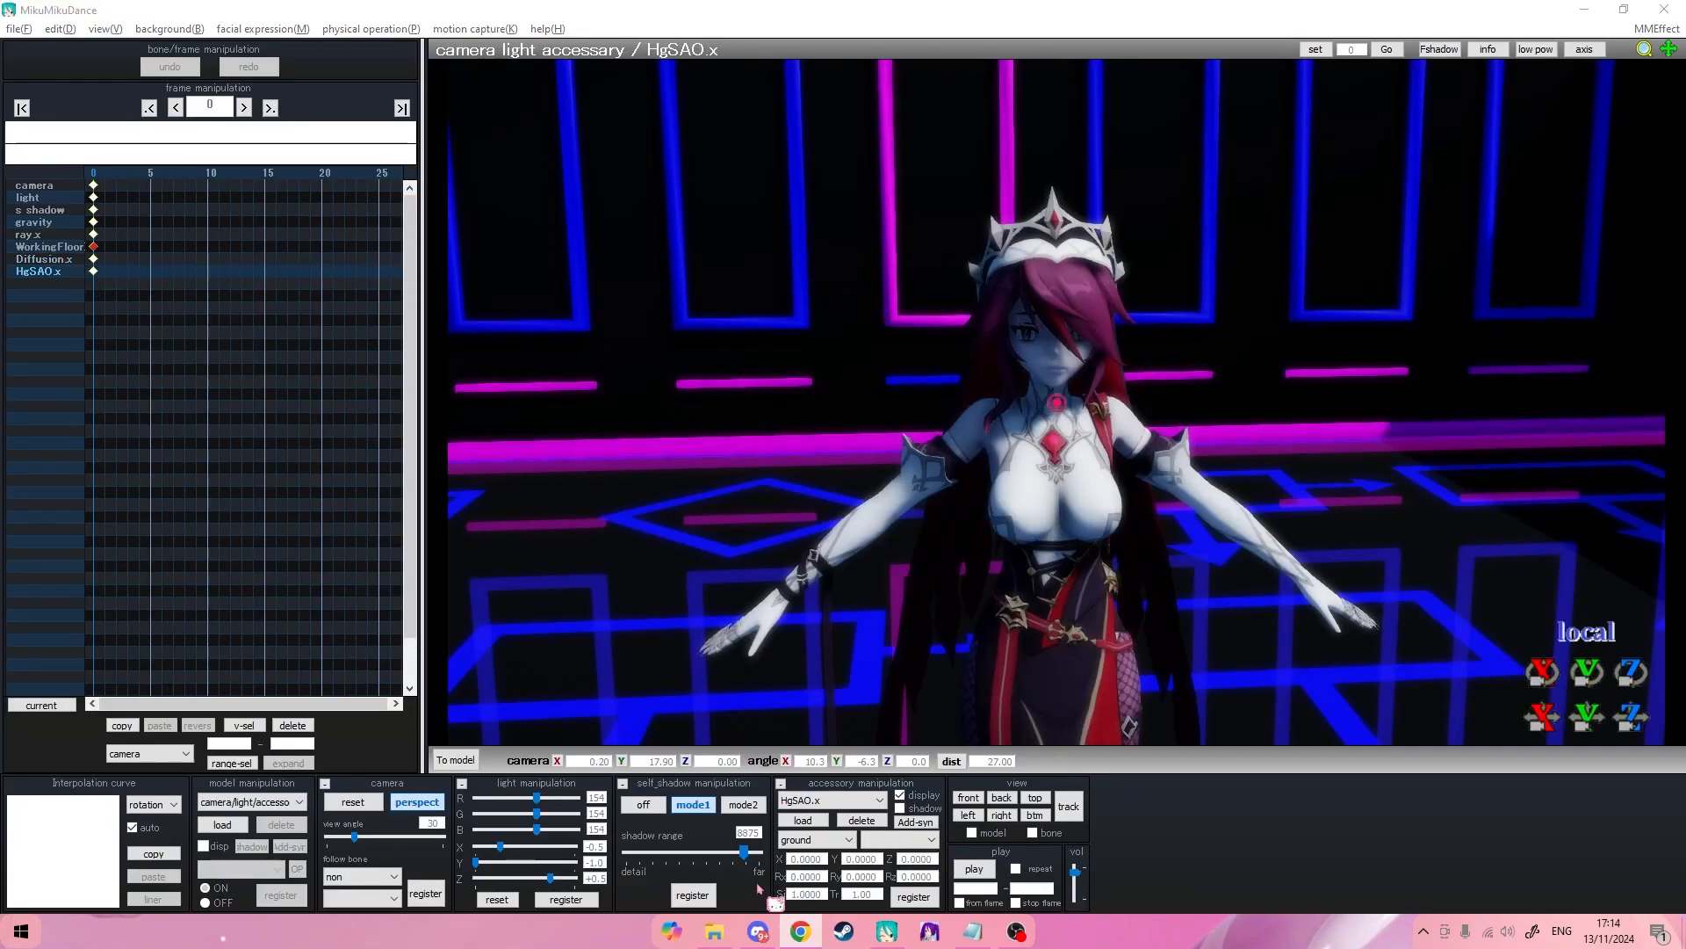
Load HgSSAO.x from the HgSSAO_v003 folder in Effects into the MikuMikuDance scene
left_click(714, 931)
left_click(530, 137)
double_click(307, 747)
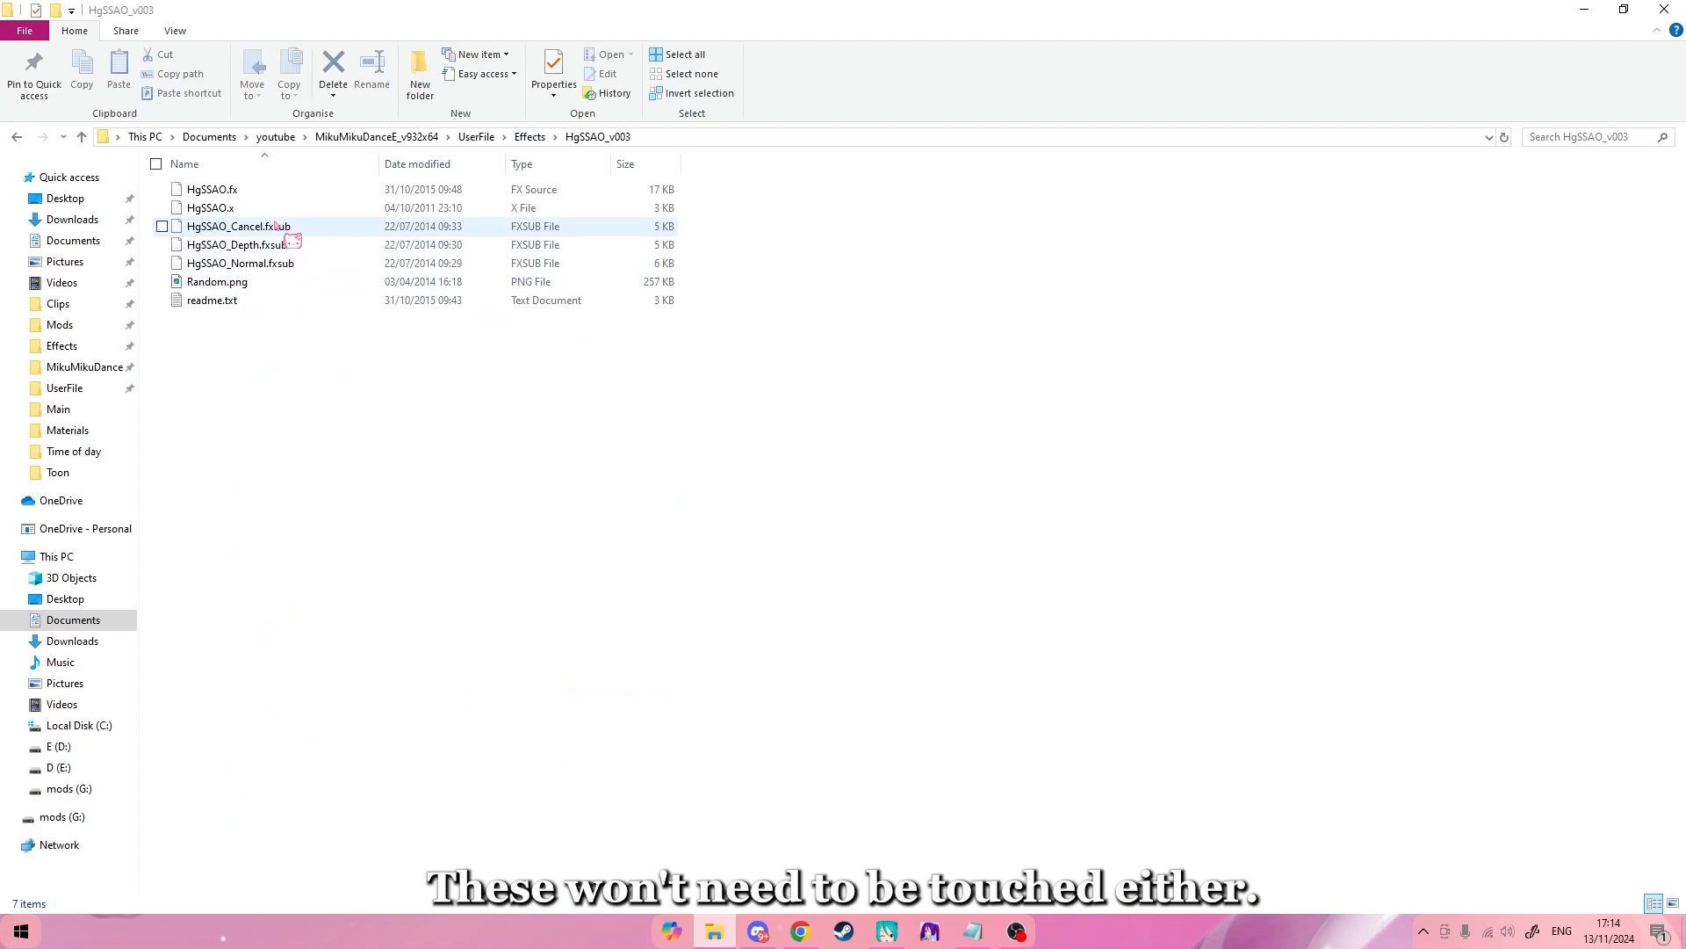
left_click(290, 208)
key("alt+Tab")
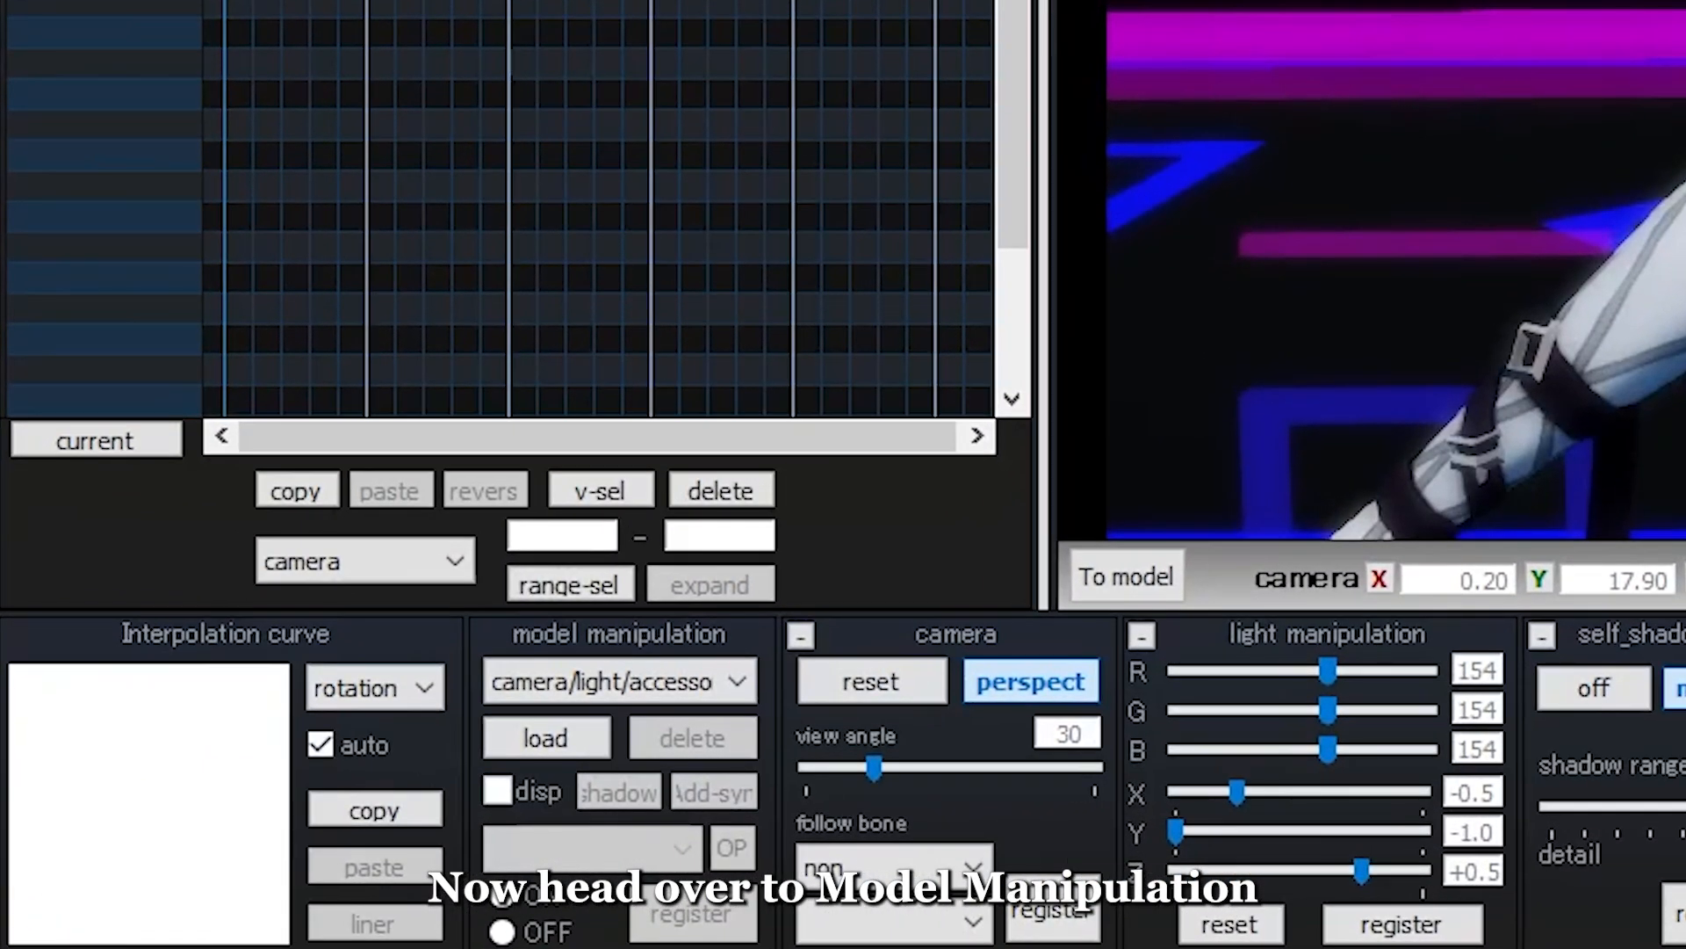
Select the ray_controller model, set its BloomThreshold brow morph to 0.6 and register it
left_click(694, 685)
left_click(615, 835)
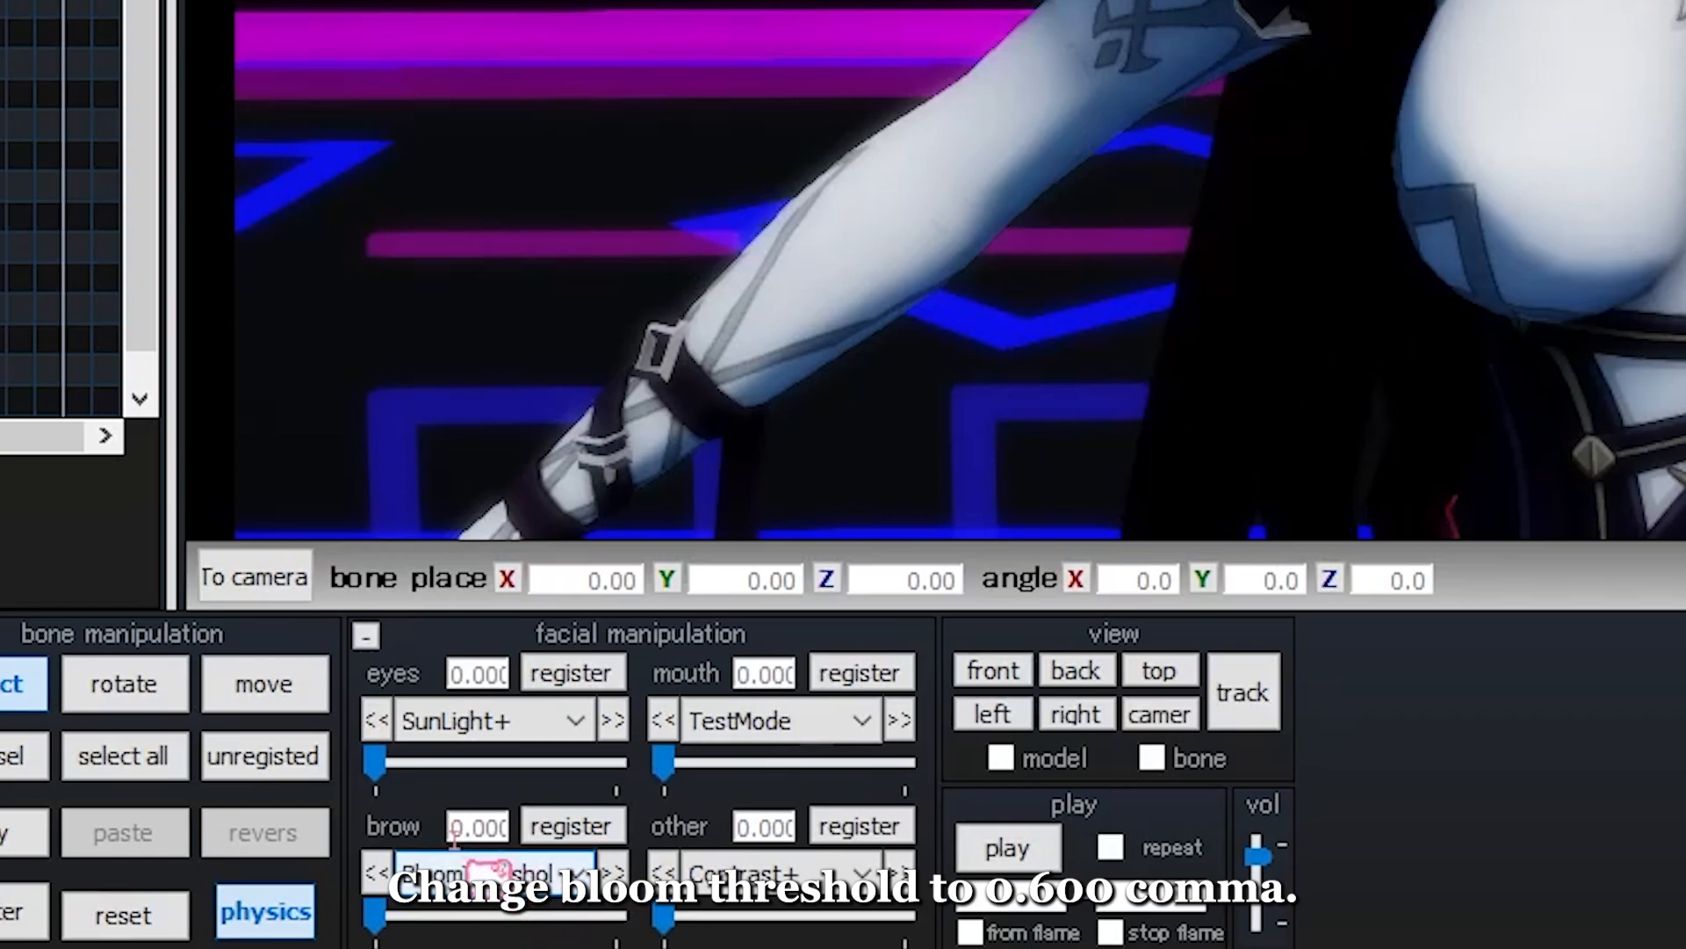
left_click(477, 826)
left_click(606, 828)
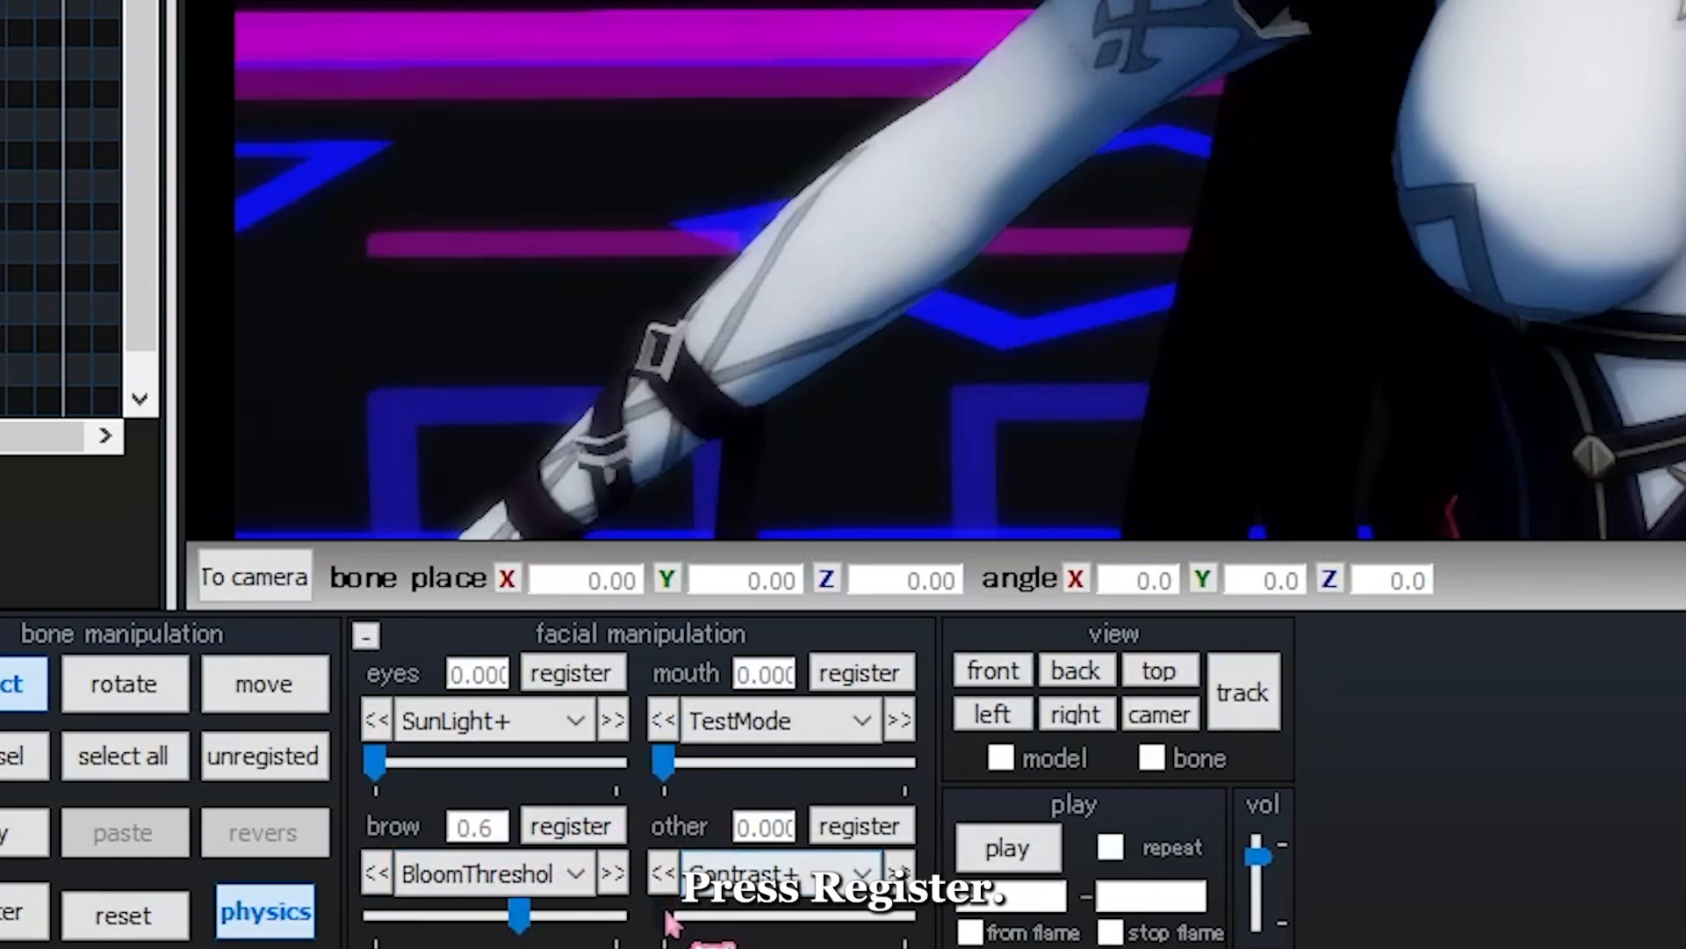
Set the Contrast+ morph of ray_controller to 0.170 and register it
left_click(765, 827)
type("0.17")
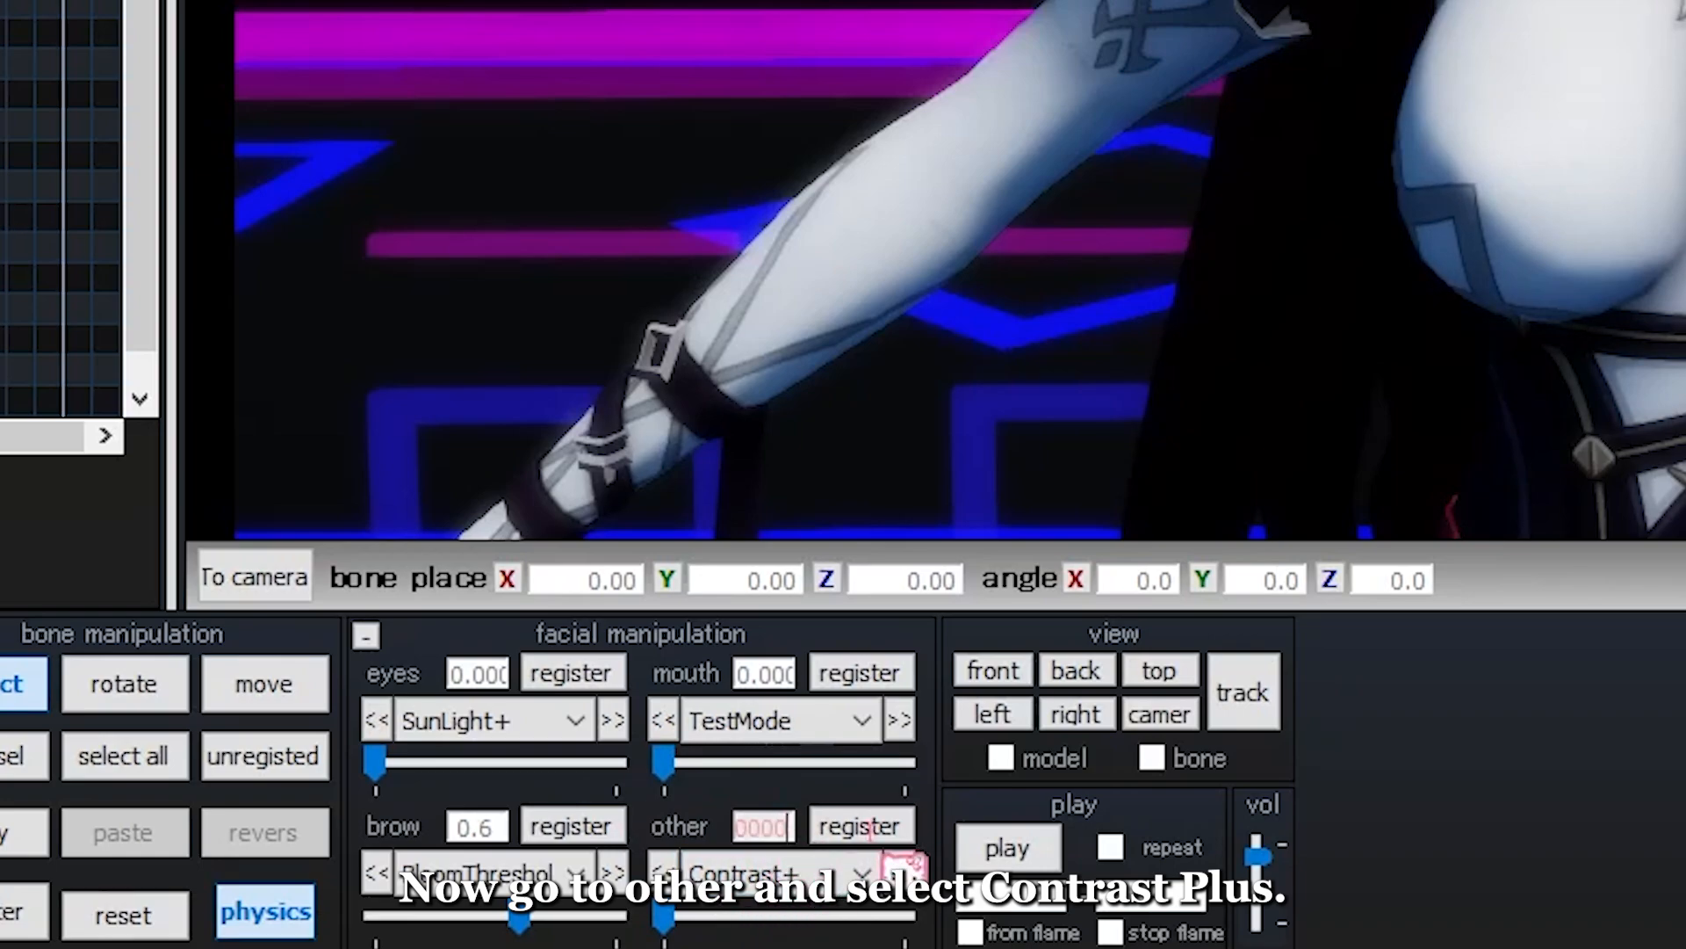
type("0")
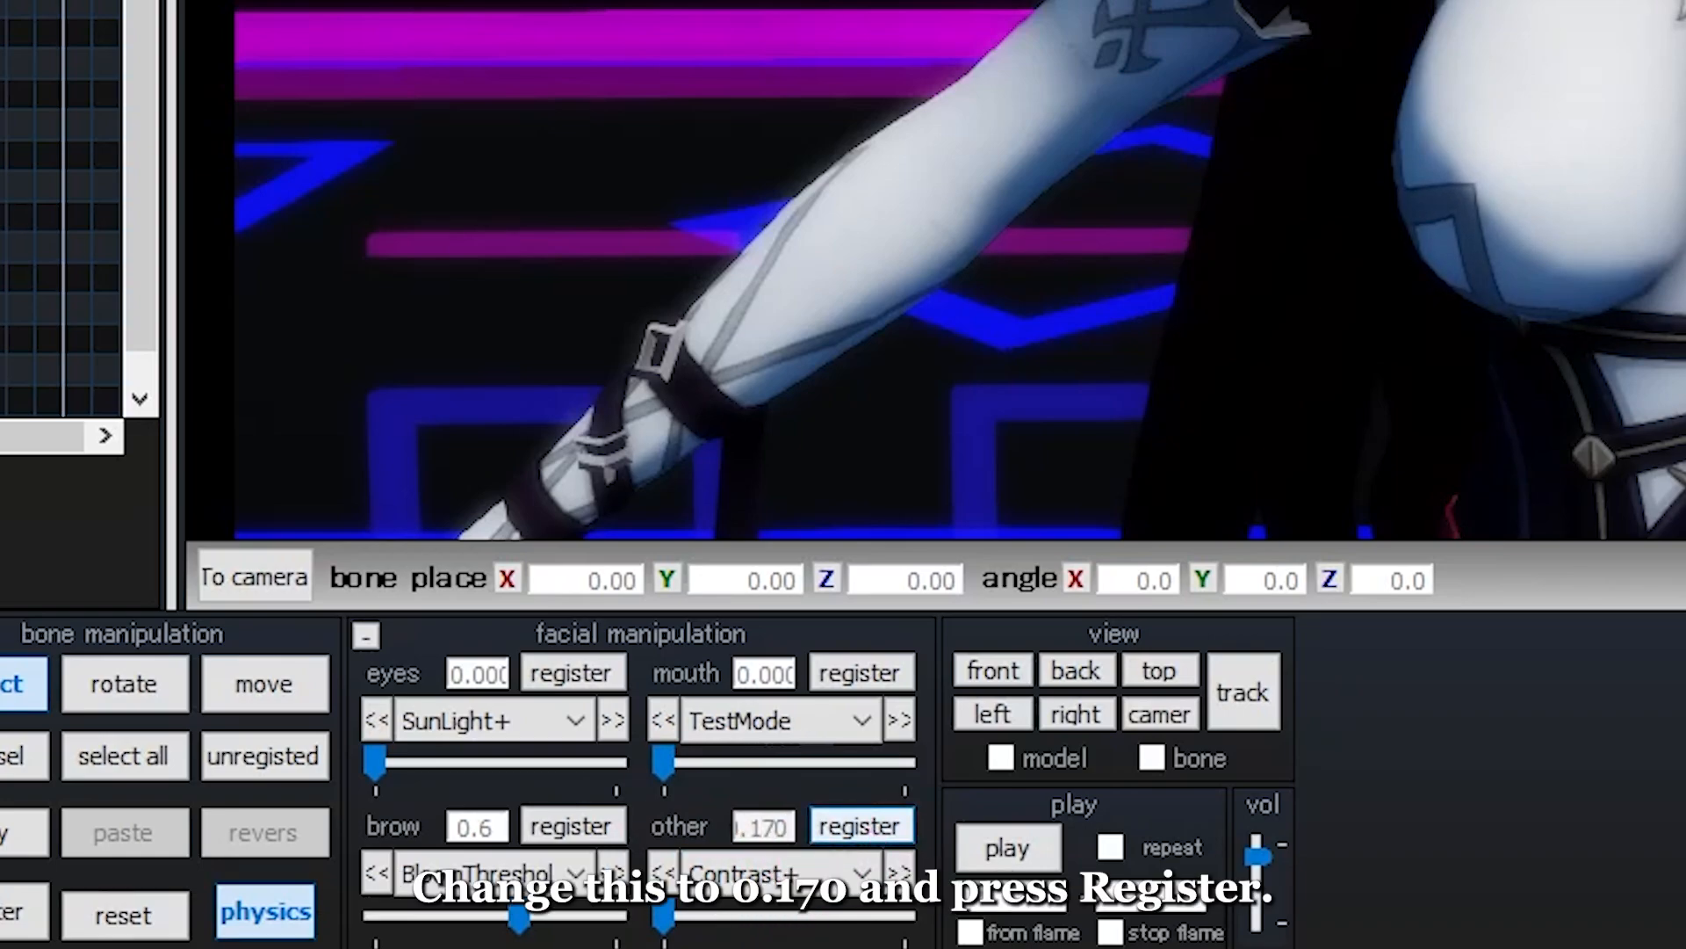
key("Return")
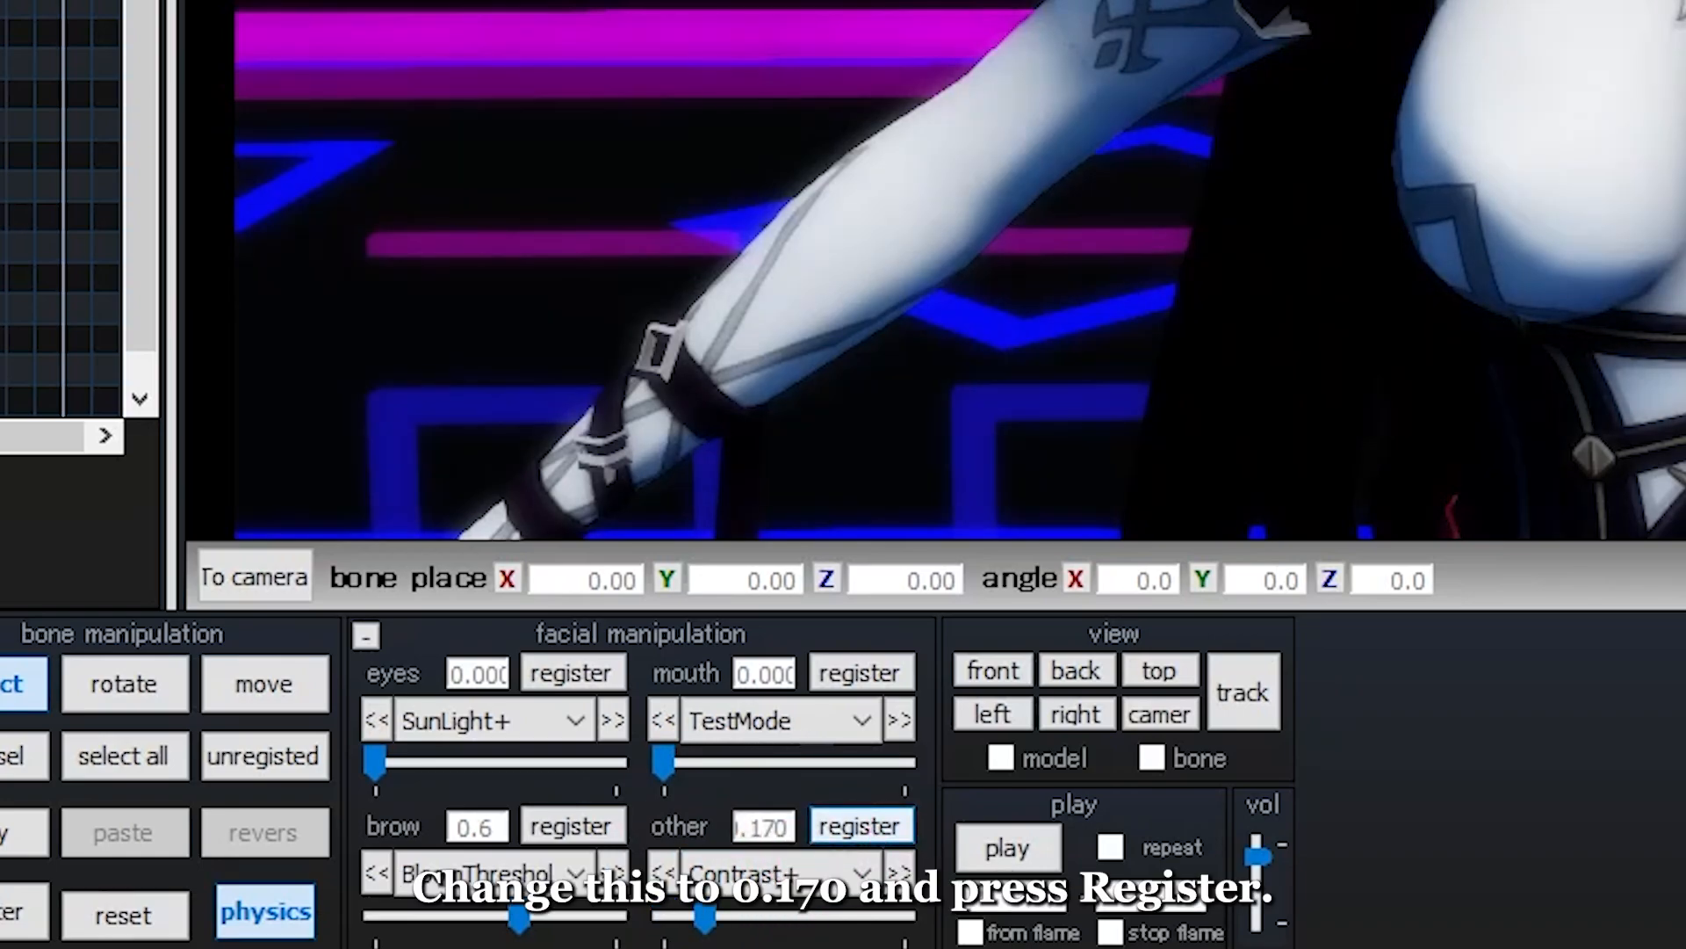
left_click(856, 830)
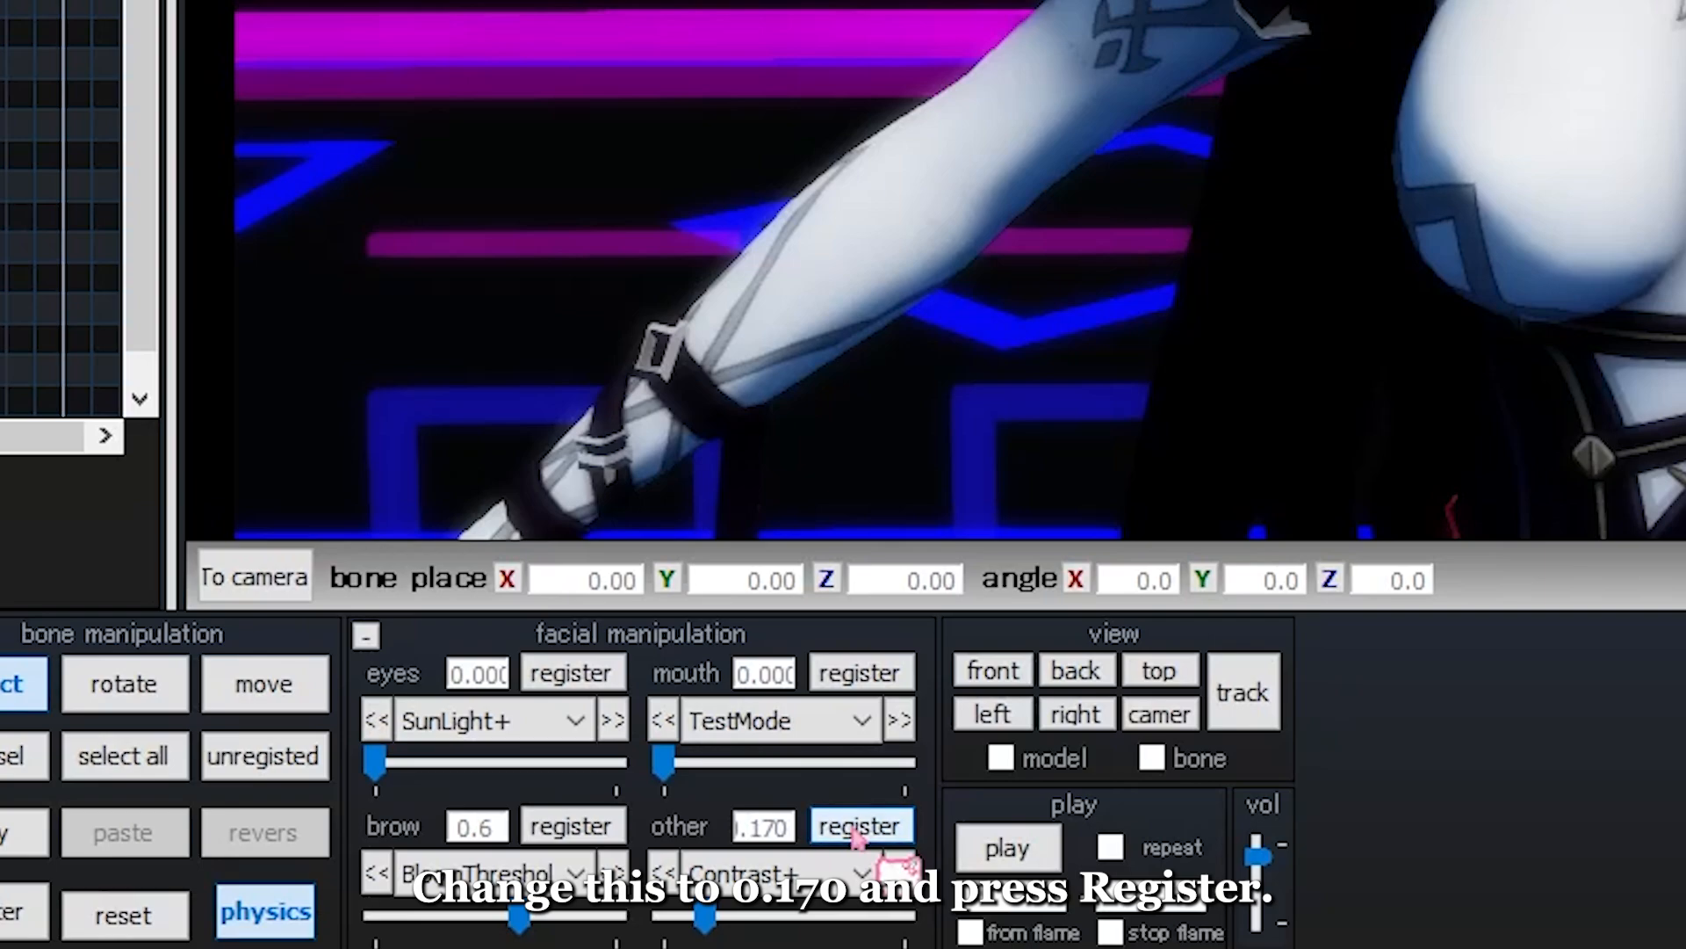
Switch the other morph of ray_controller to Temperature+, set it to 0.200 and register it
left_click(745, 879)
left_click(778, 643)
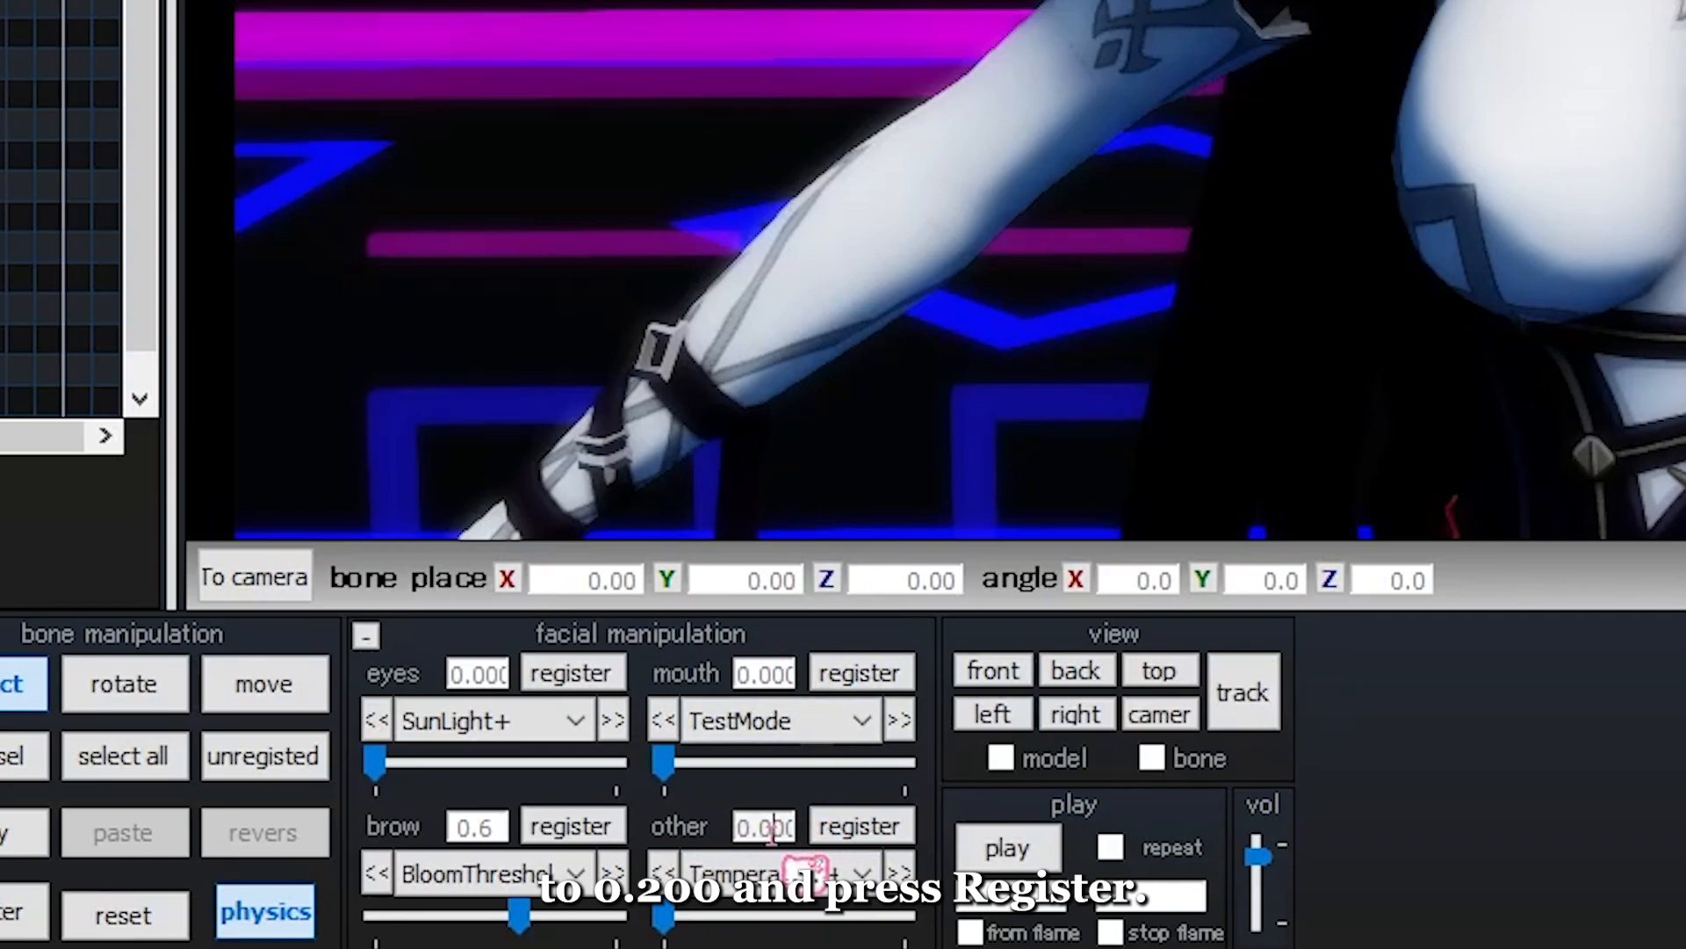
key("BackSpace")
type("2")
key("Return")
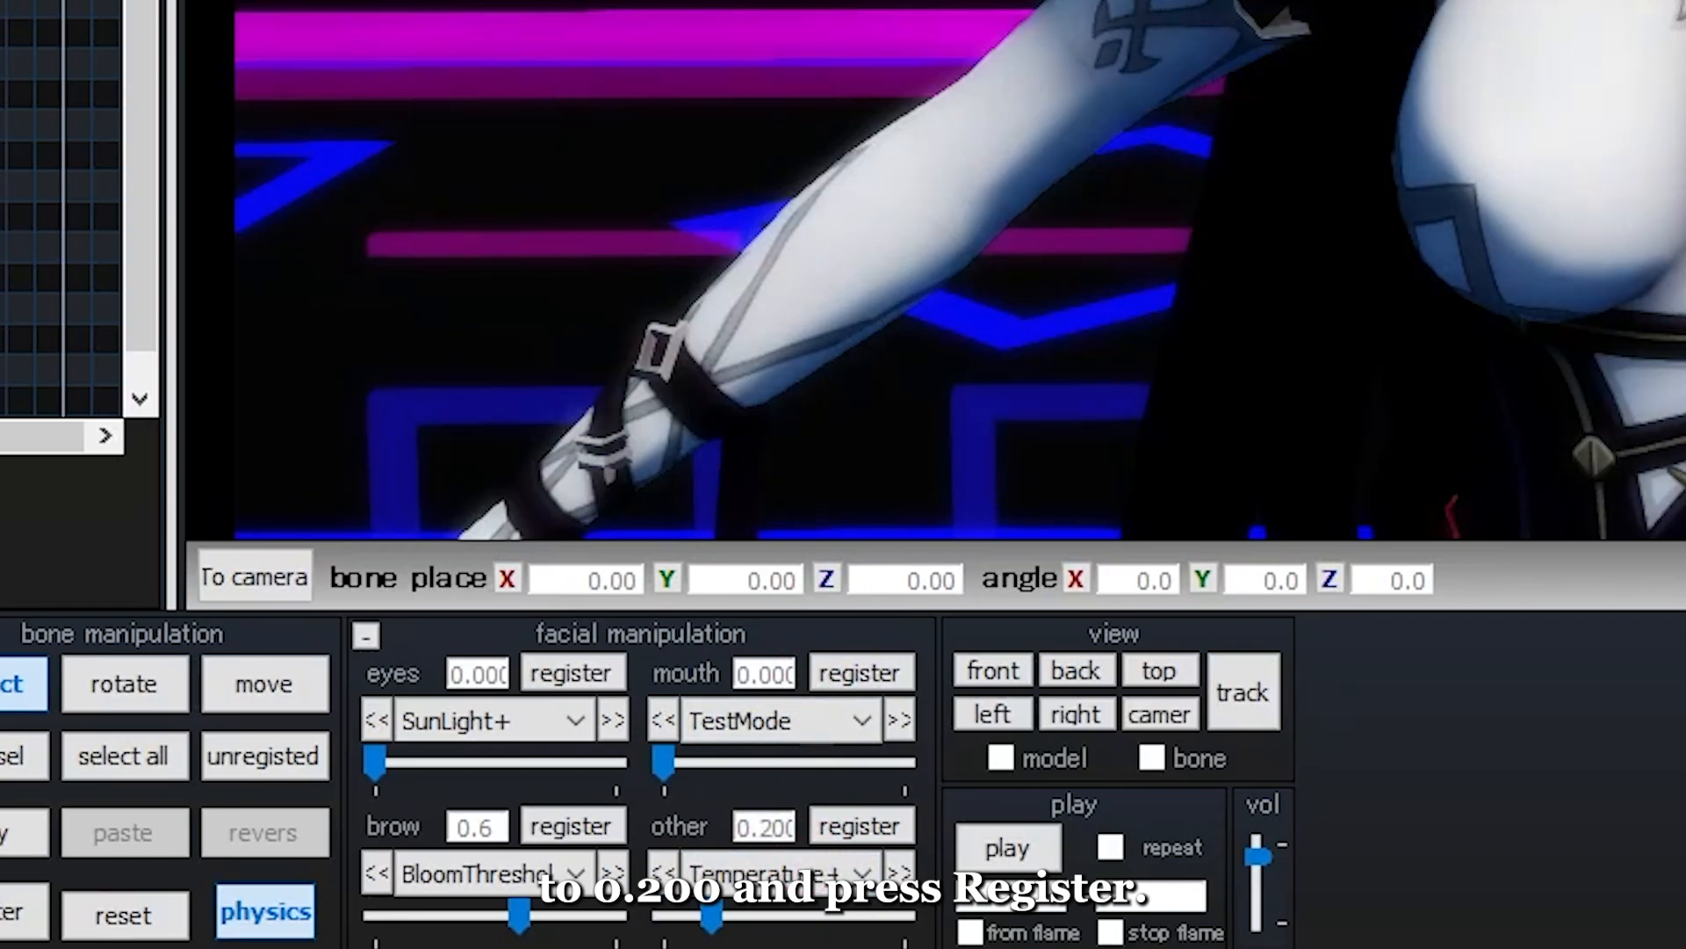
left_click(863, 826)
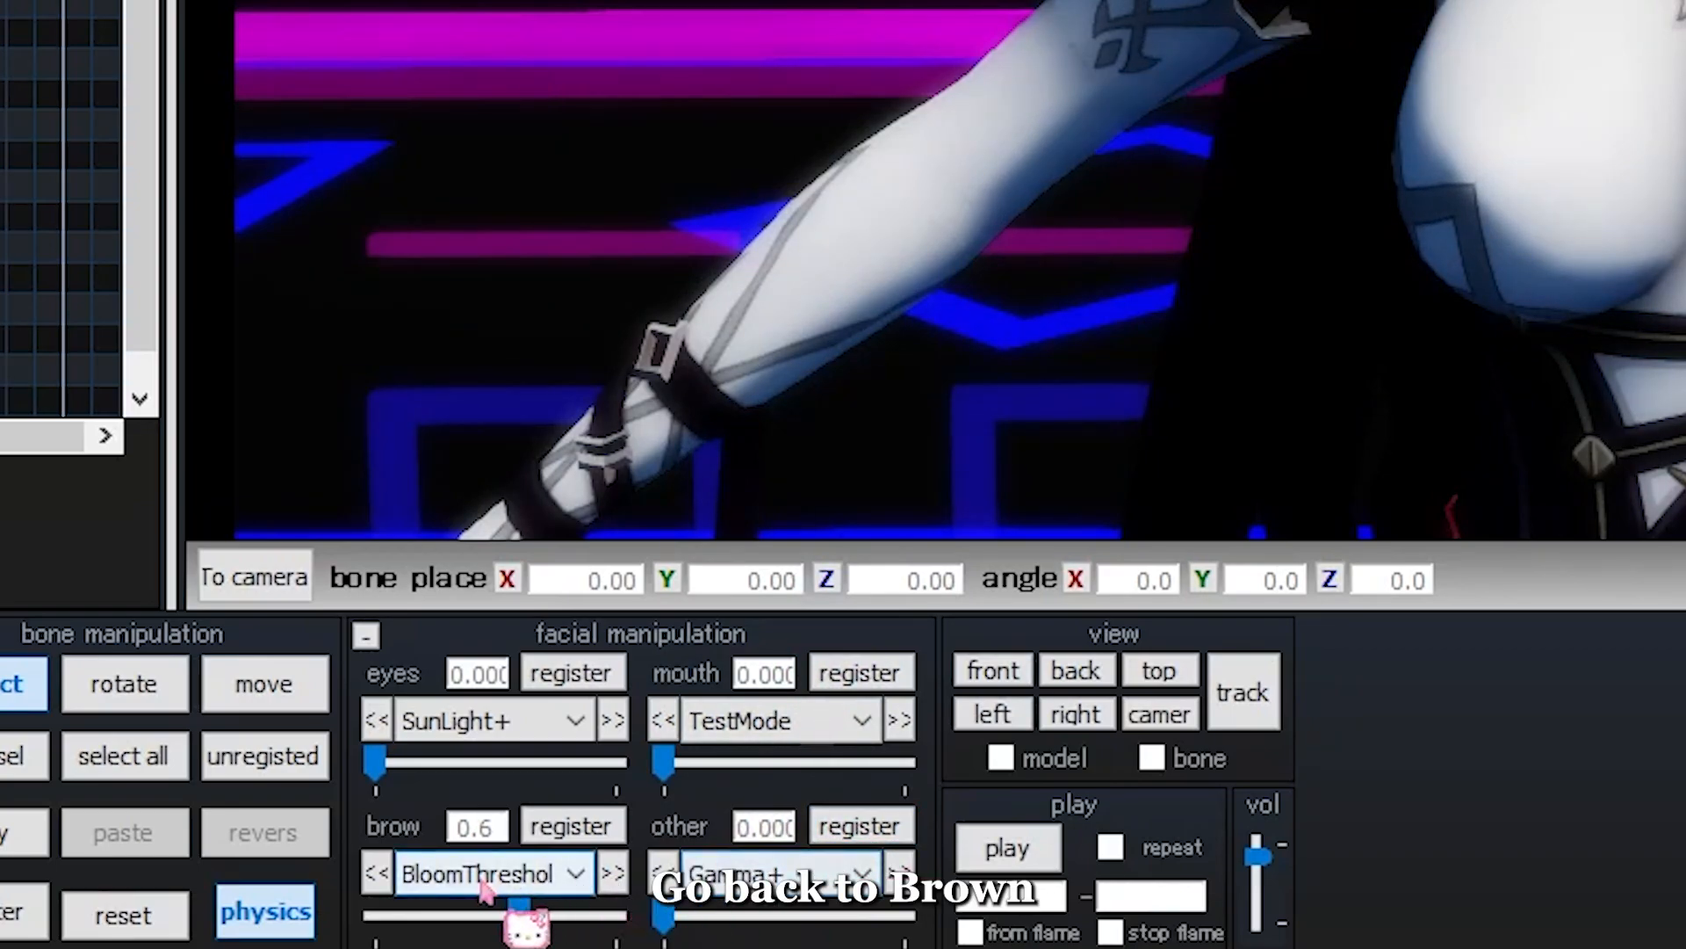
Switch the brow morph of ray_controller to Exposure+, set it to 0.250 and register it
left_click(486, 891)
left_click(492, 722)
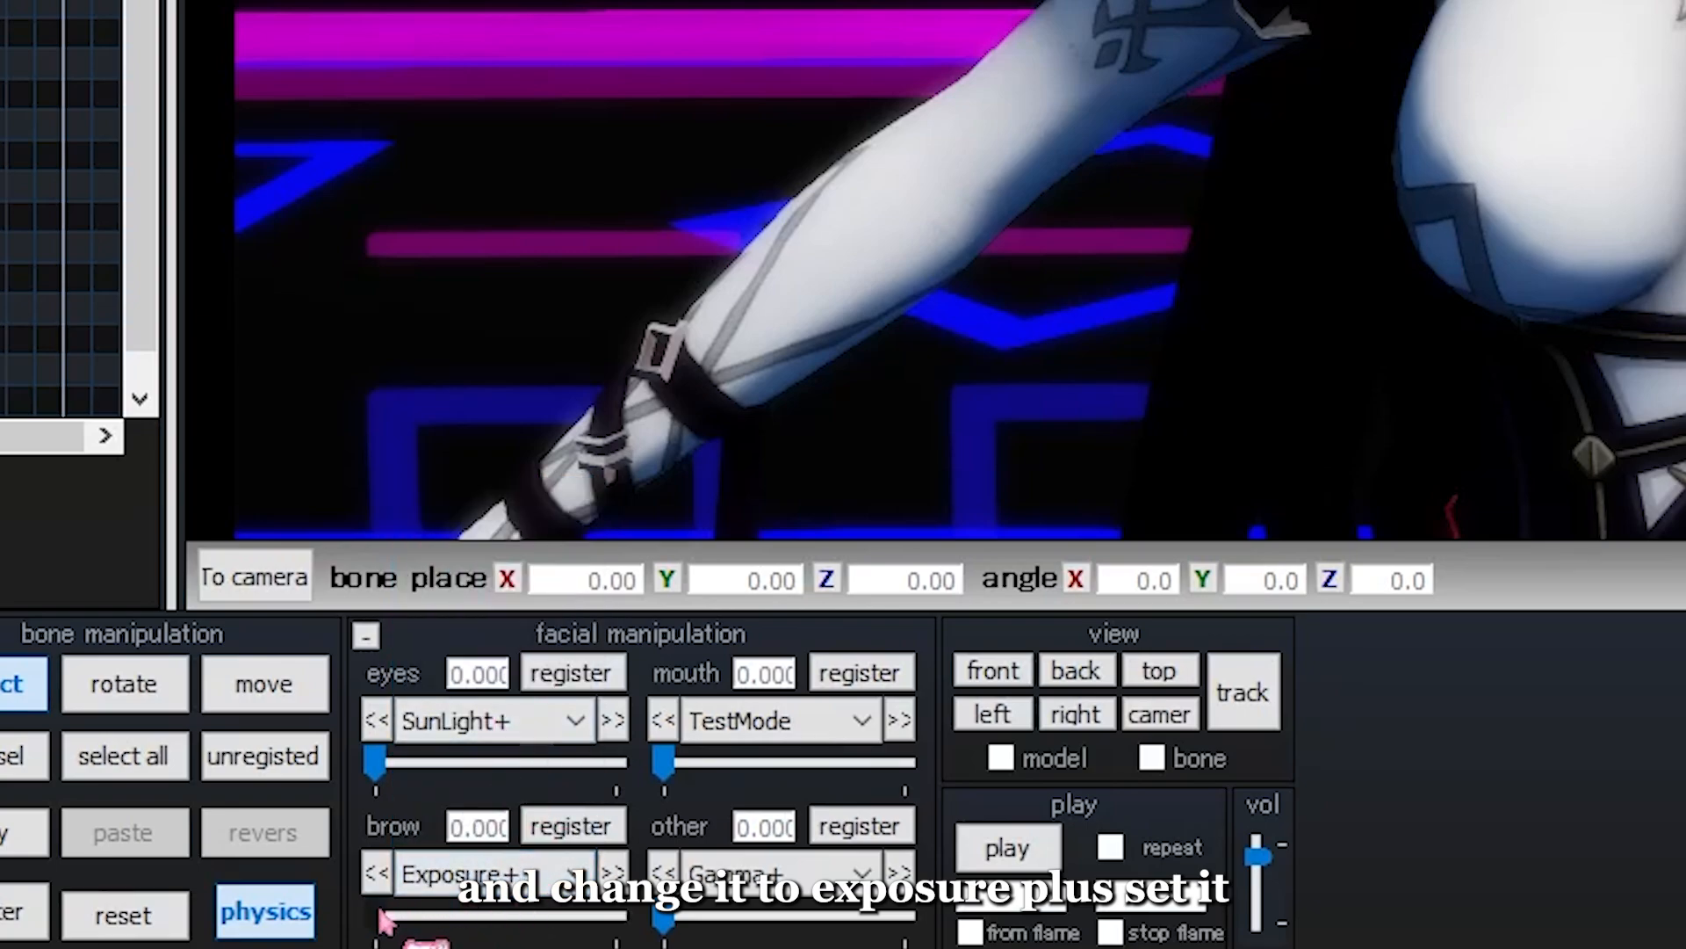
double_click(477, 827)
type("0.25")
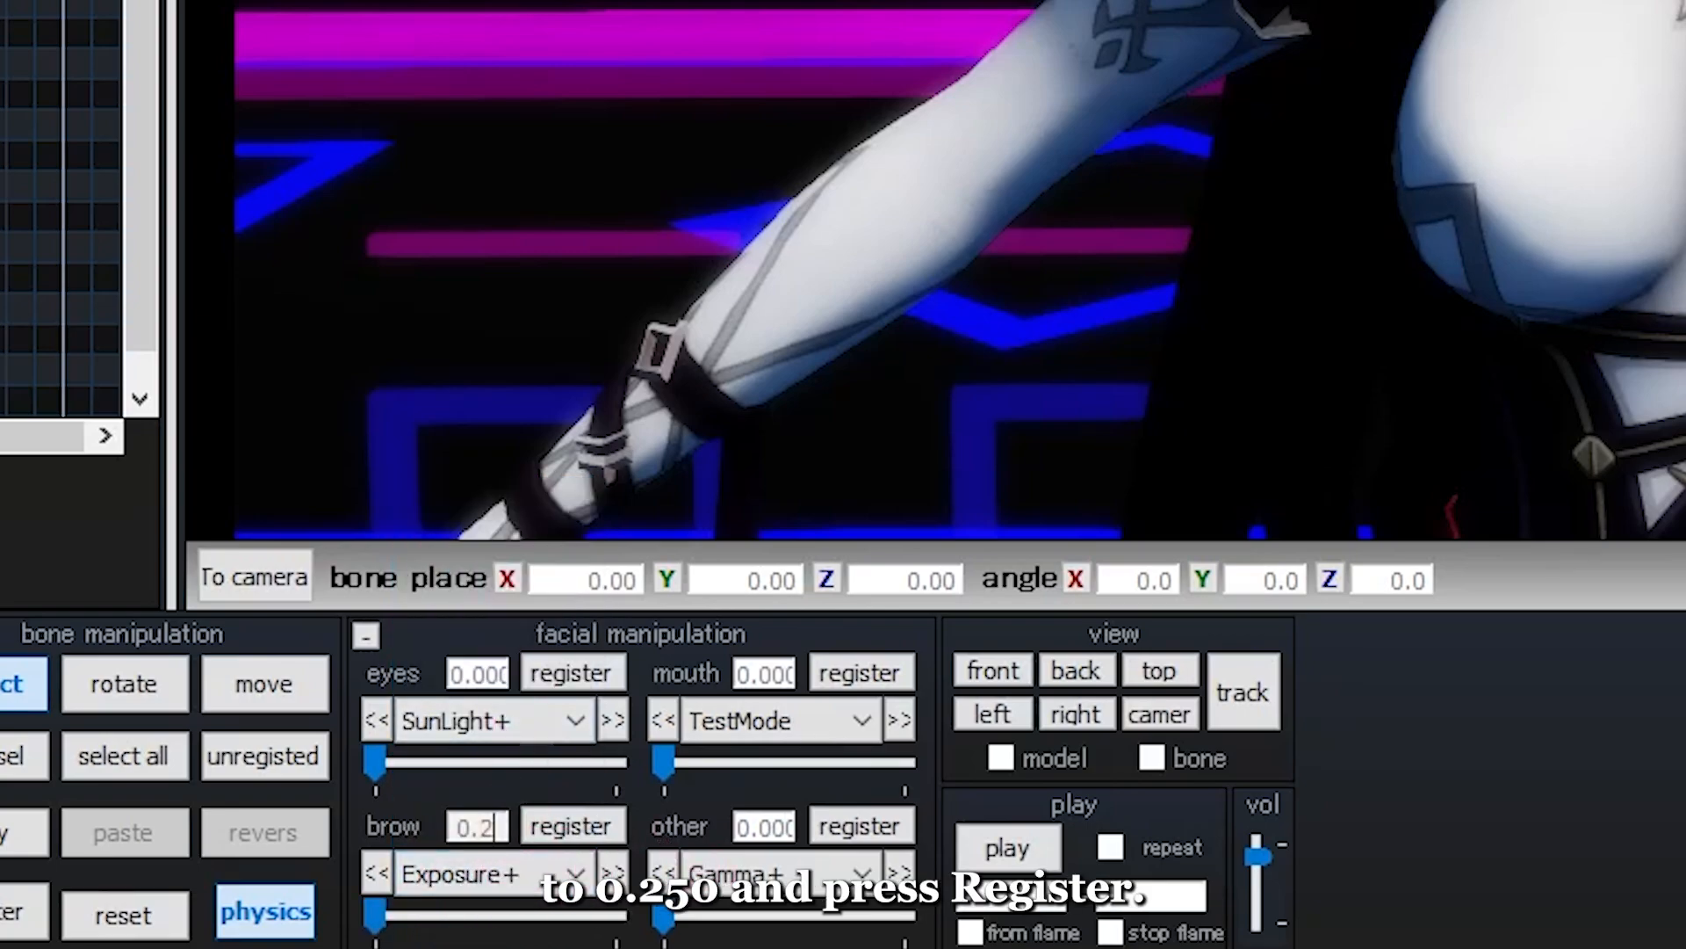
type("0")
key("Return")
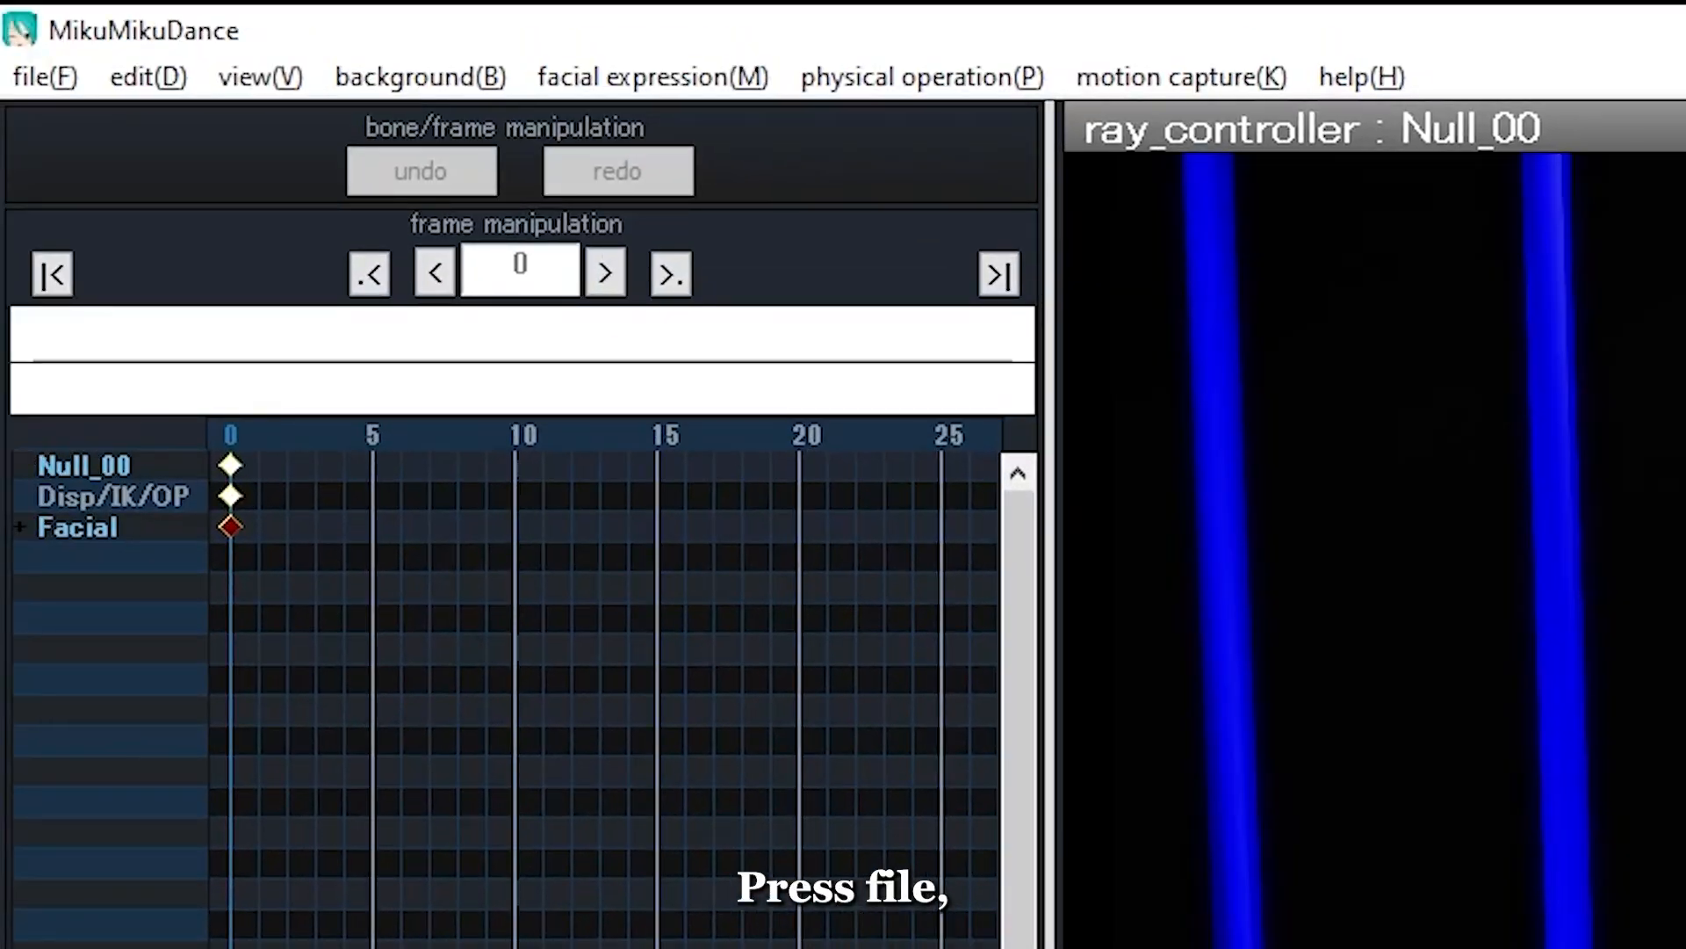
Leave MikuMikuDance and open ray.conf from the ray-mmd-1.5.2 folder in Notepad++
left_click(44, 76)
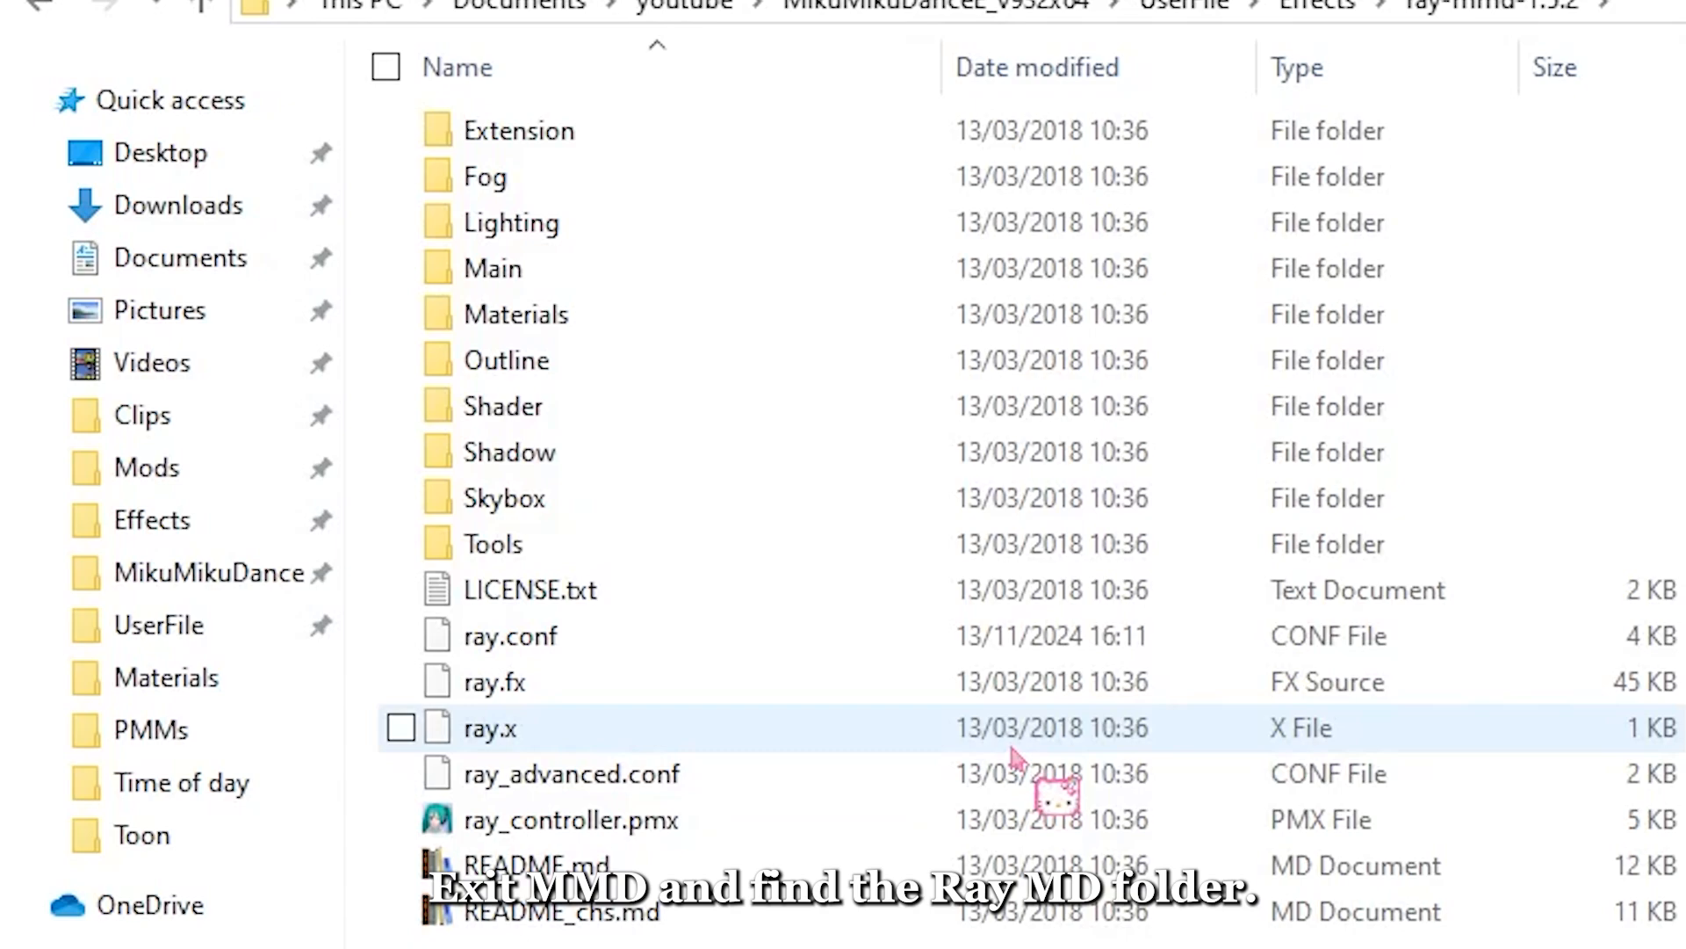
left_click(831, 634)
right_click(835, 638)
left_click(663, 773)
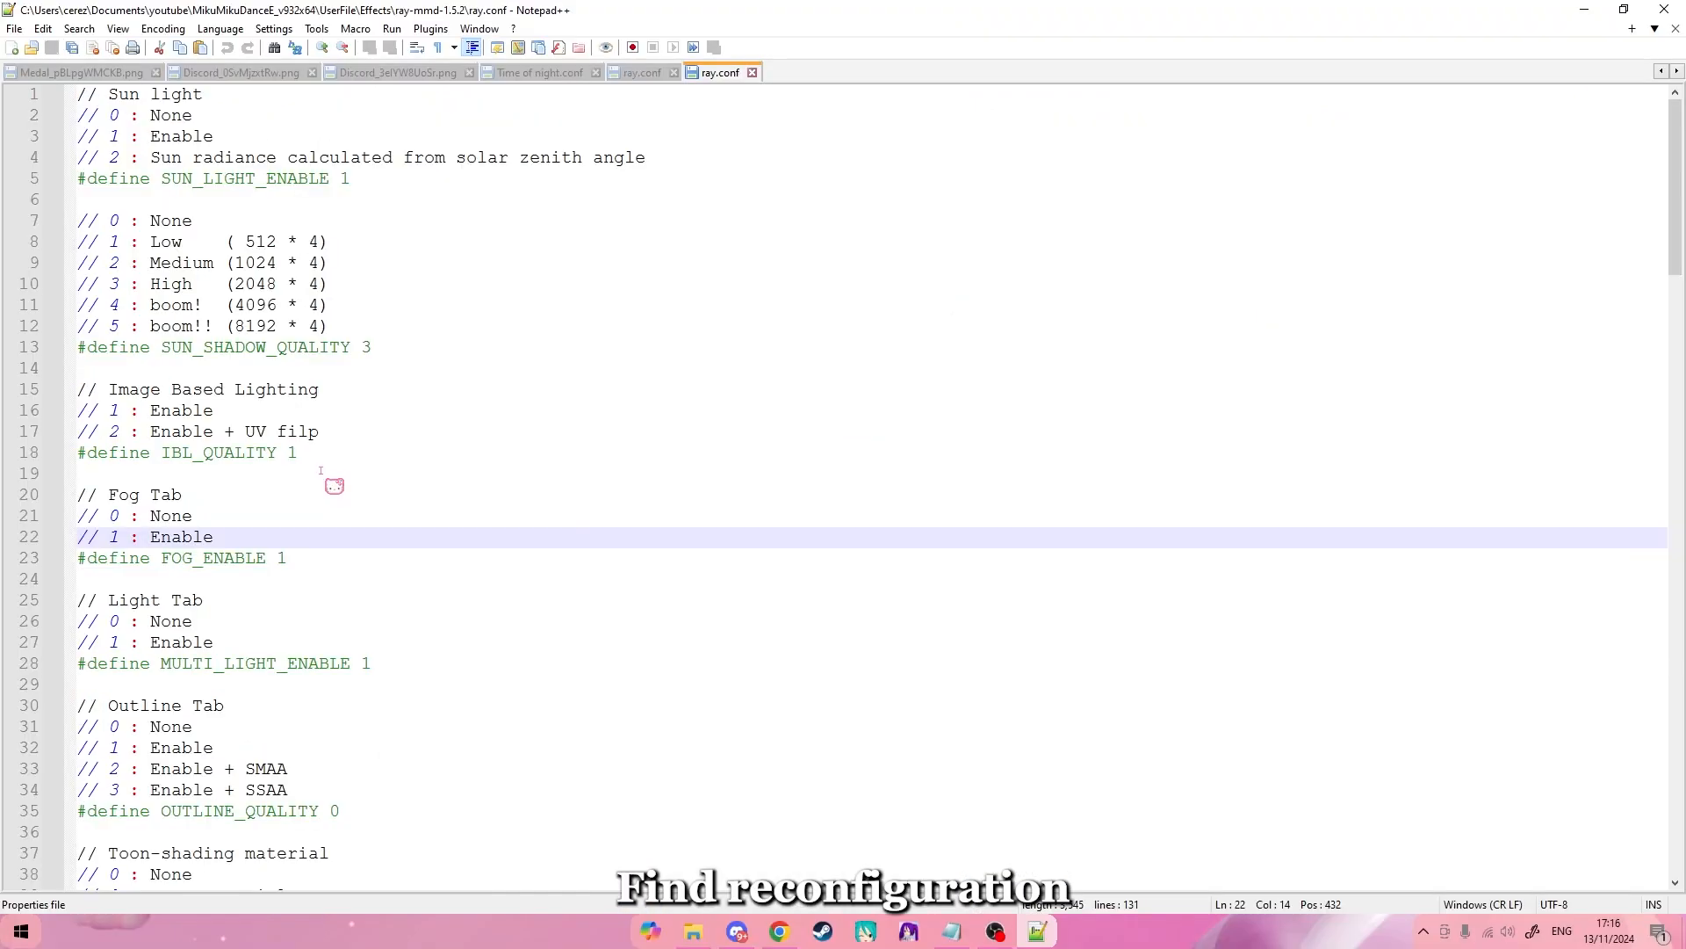
Find the bokeh entry in ray.conf, set BOKEH_QUALITY to 1 and save the file
key("ctrl+f")
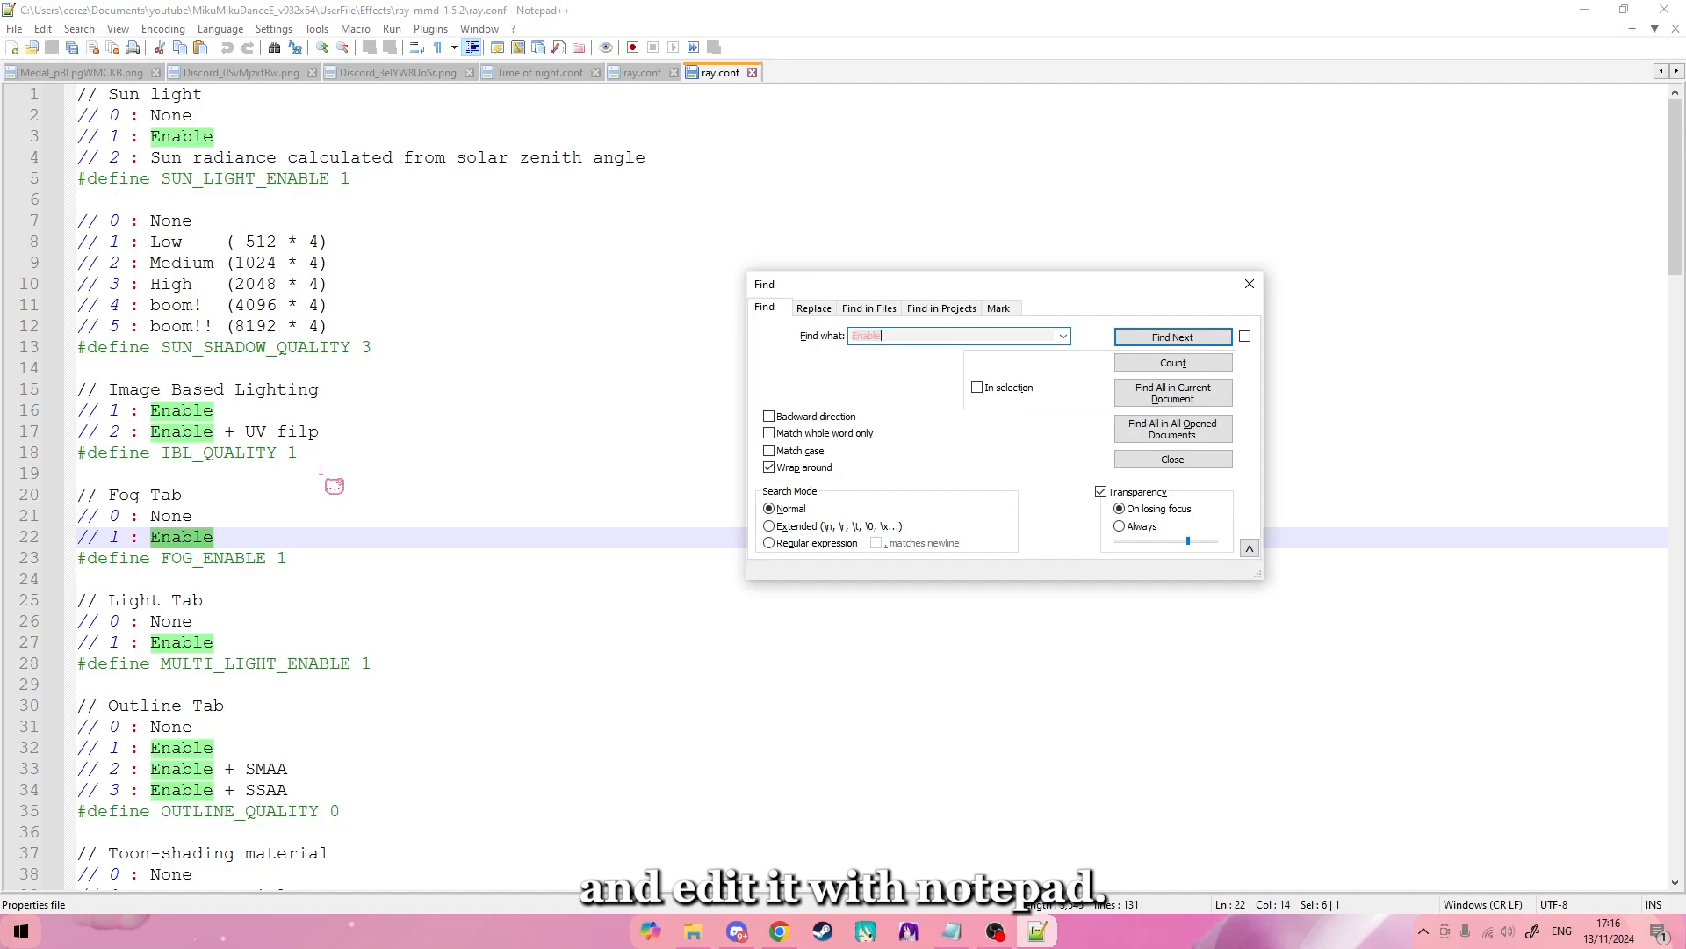
type("bokeh")
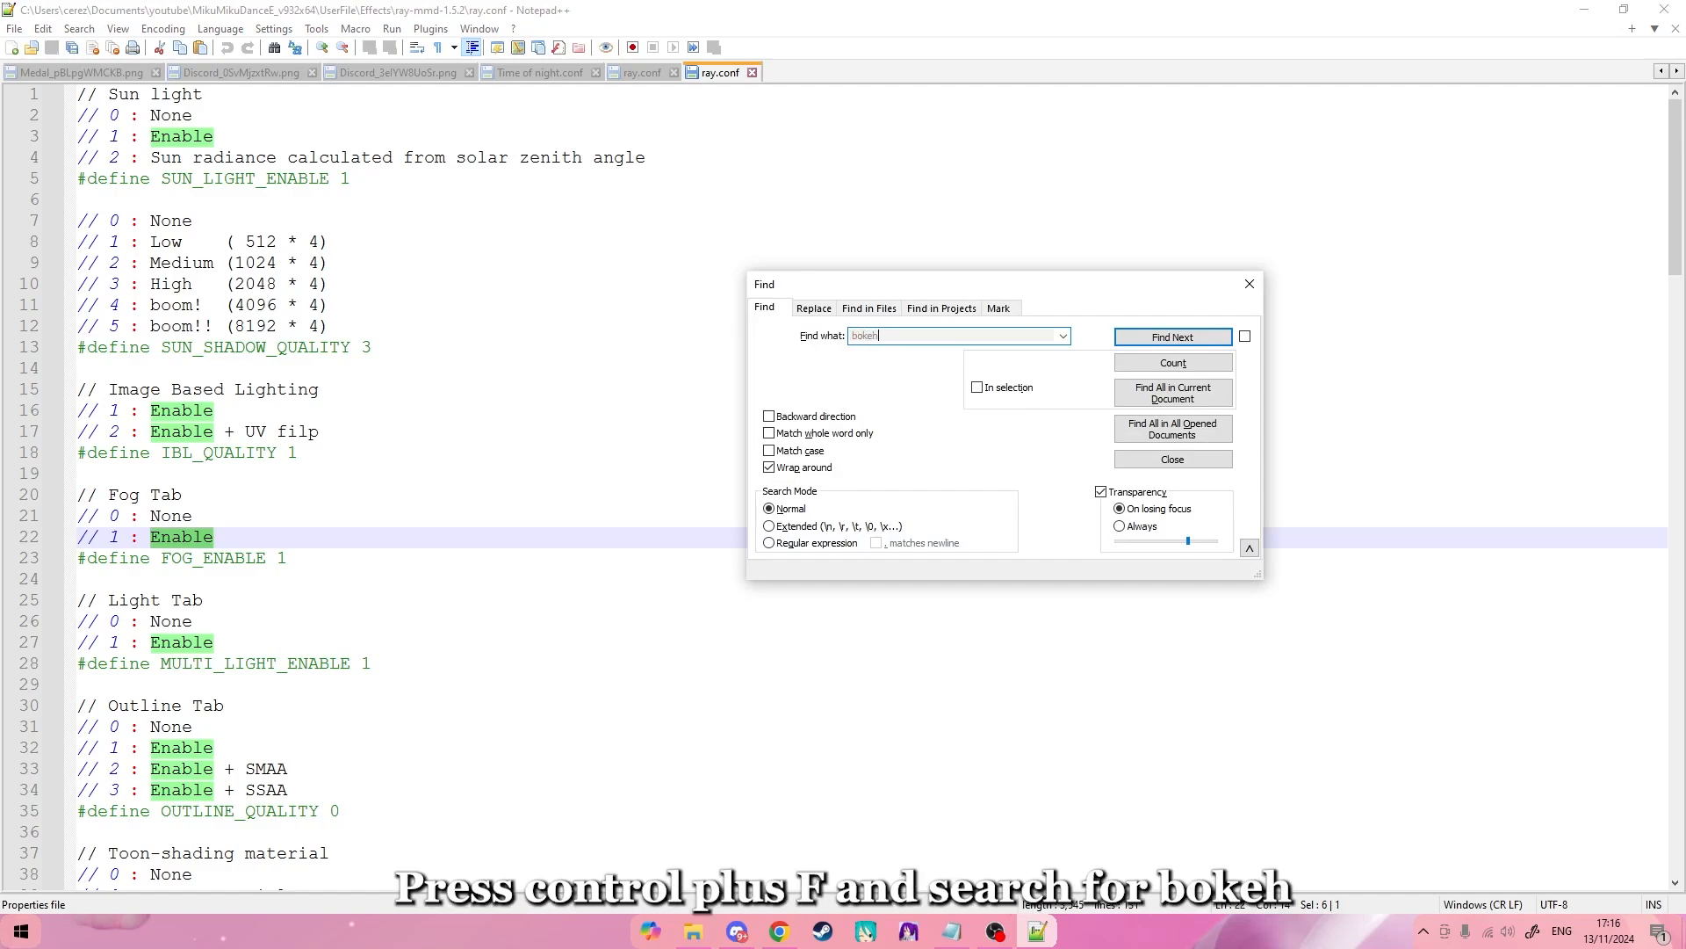
key("Return")
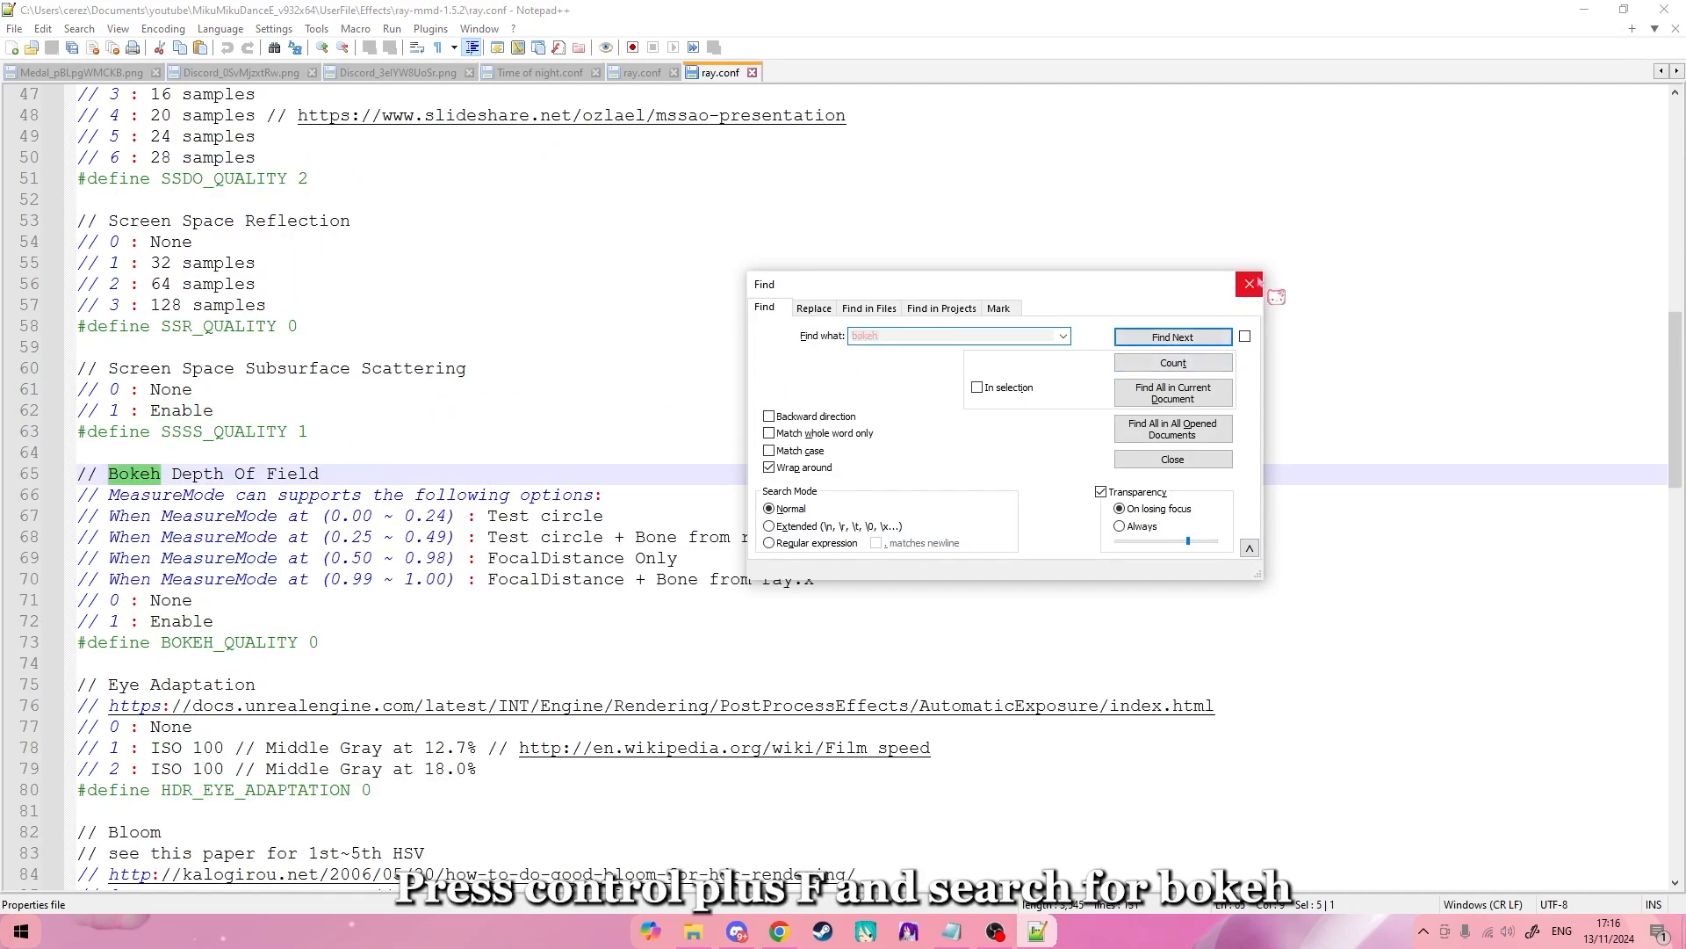
key("Escape")
left_click(319, 645)
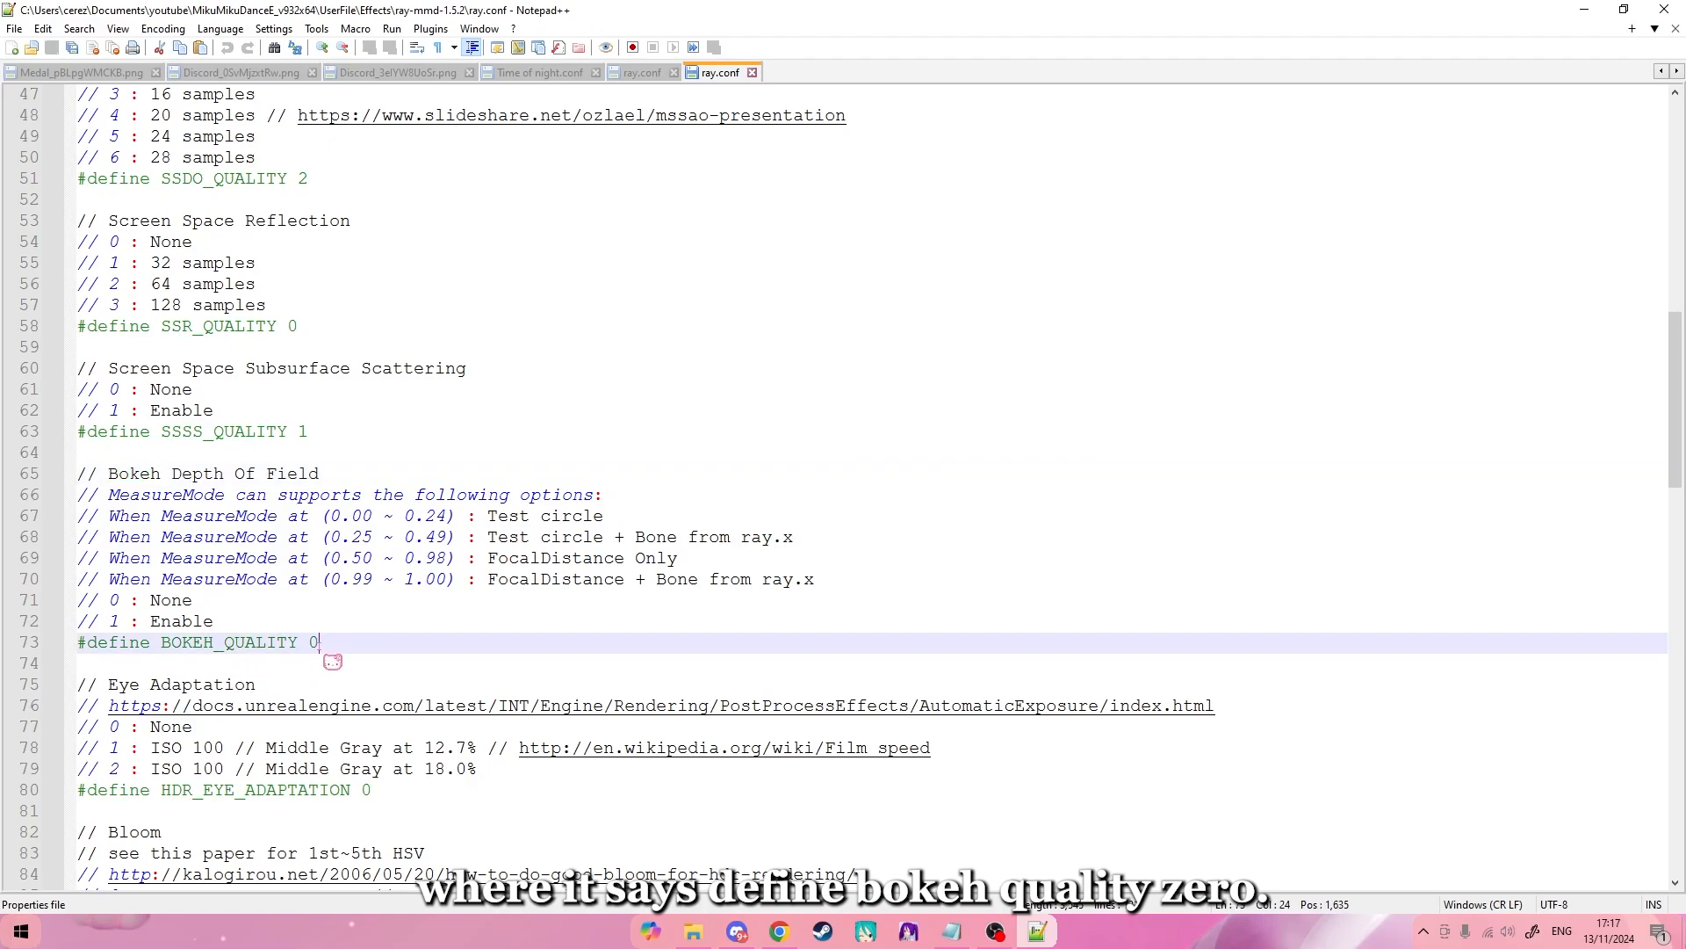
key("BackSpace")
type("1")
key("ctrl+s")
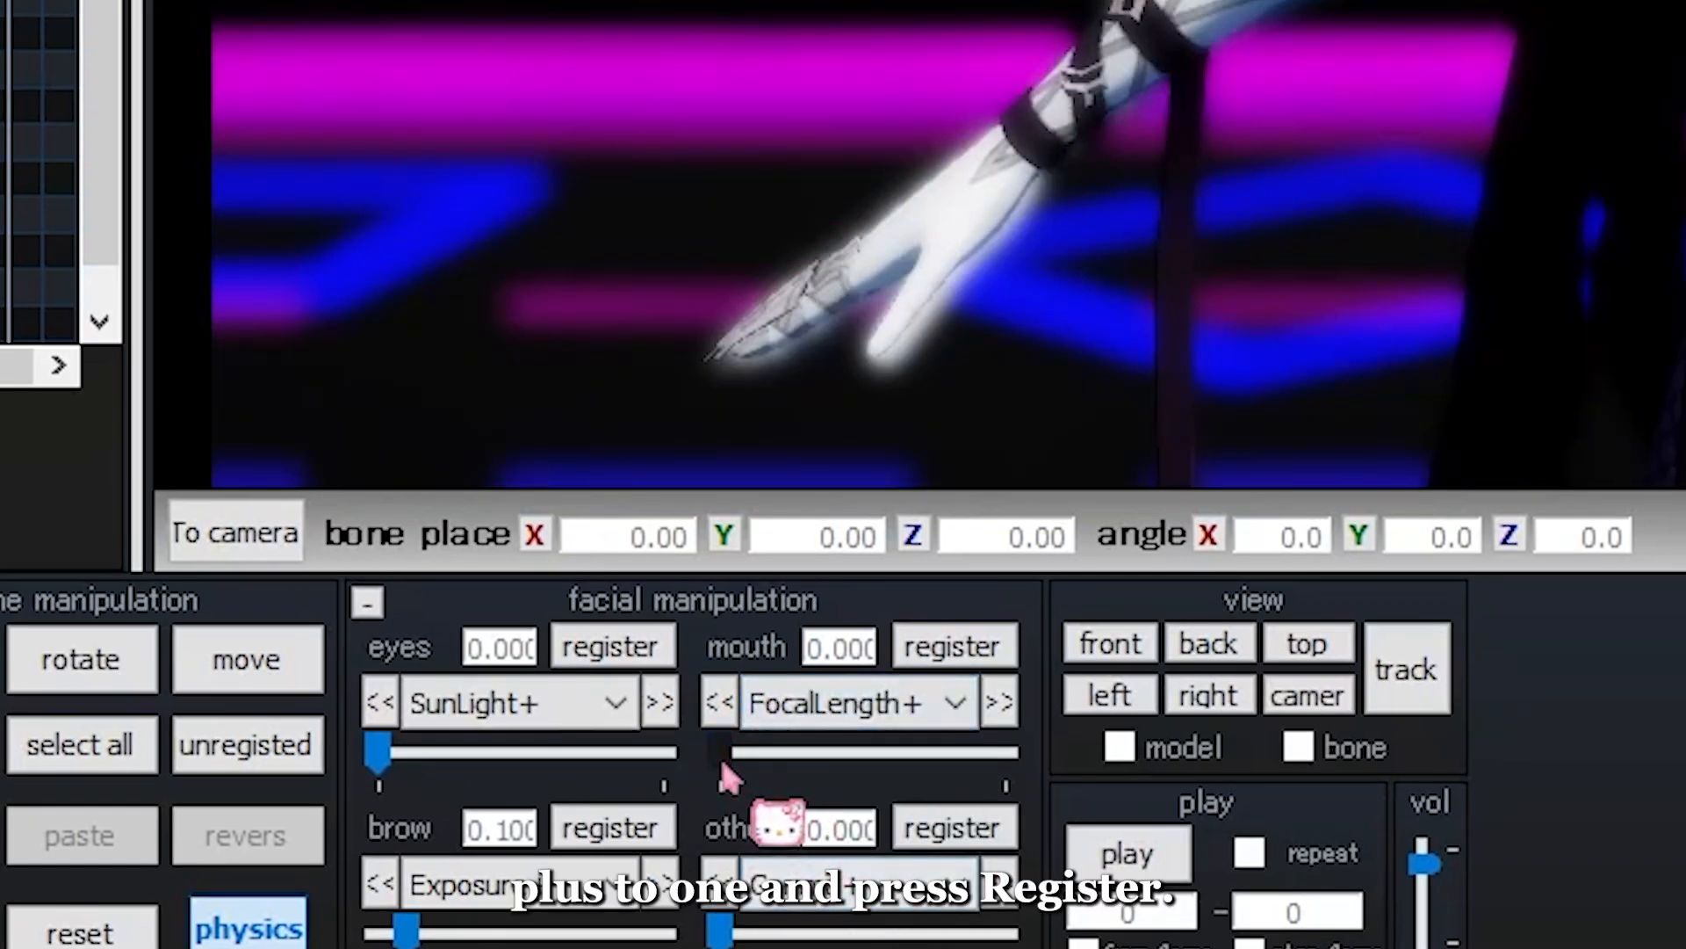
Set the FocalLength+ and MeasureMode mouth morphs of ray_controller to 1.000 each and register MeasureMode
left_click_drag(719, 753, 1093, 757)
left_click(955, 702)
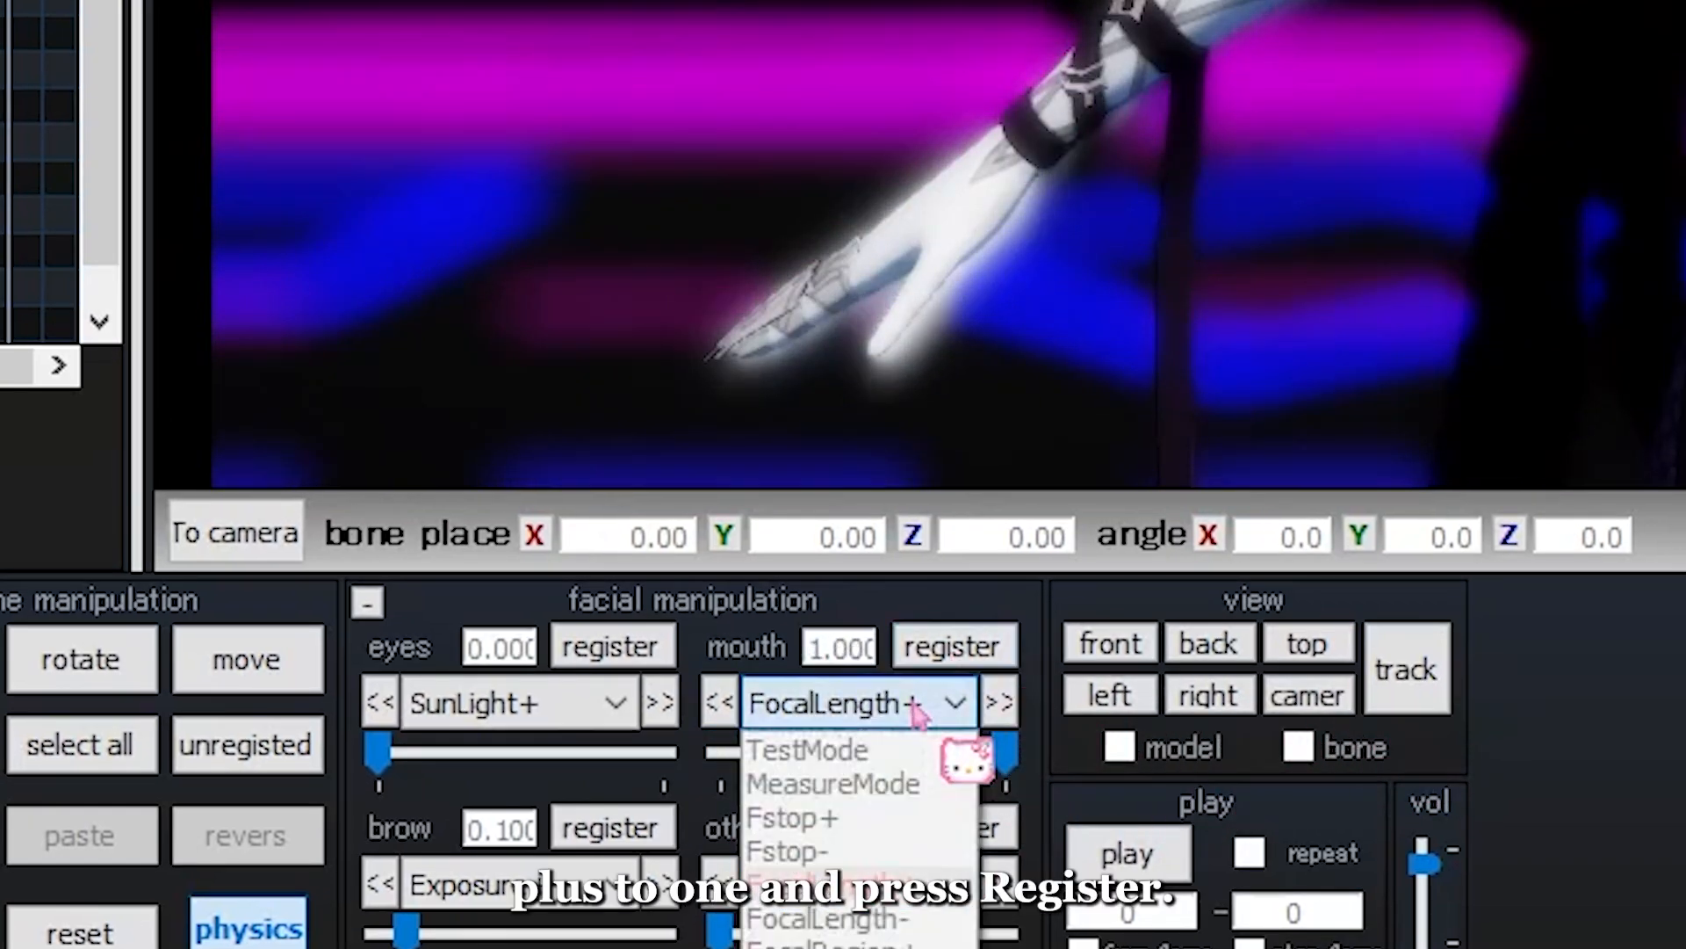
left_click(905, 784)
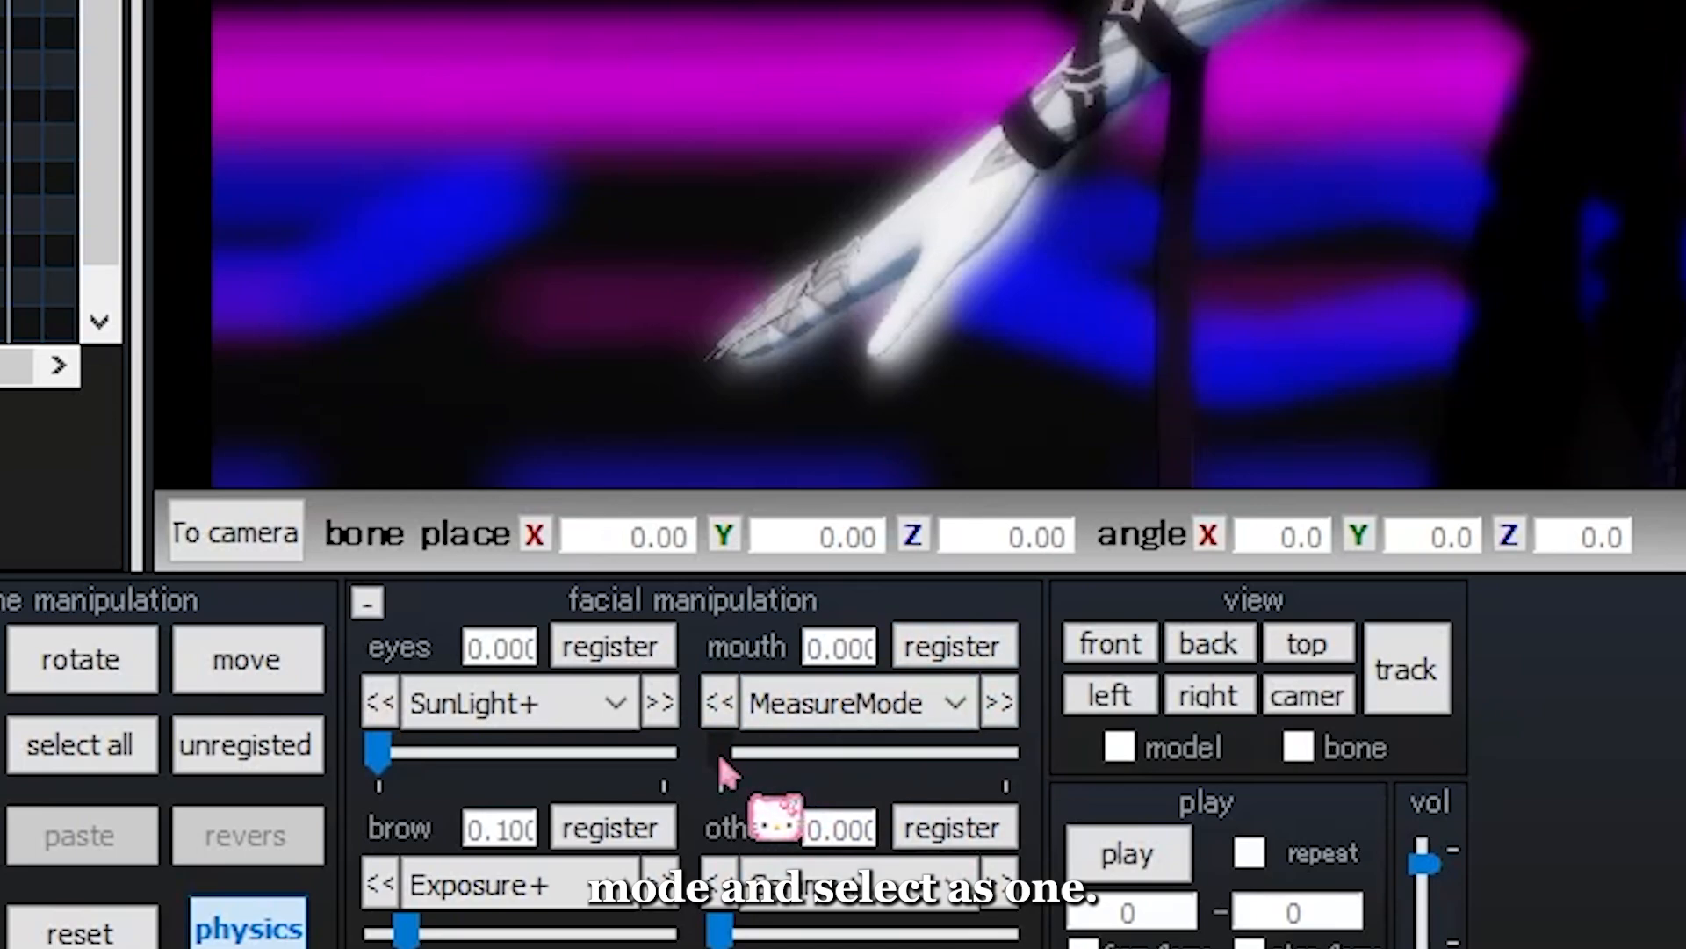
left_click_drag(719, 751, 1350, 711)
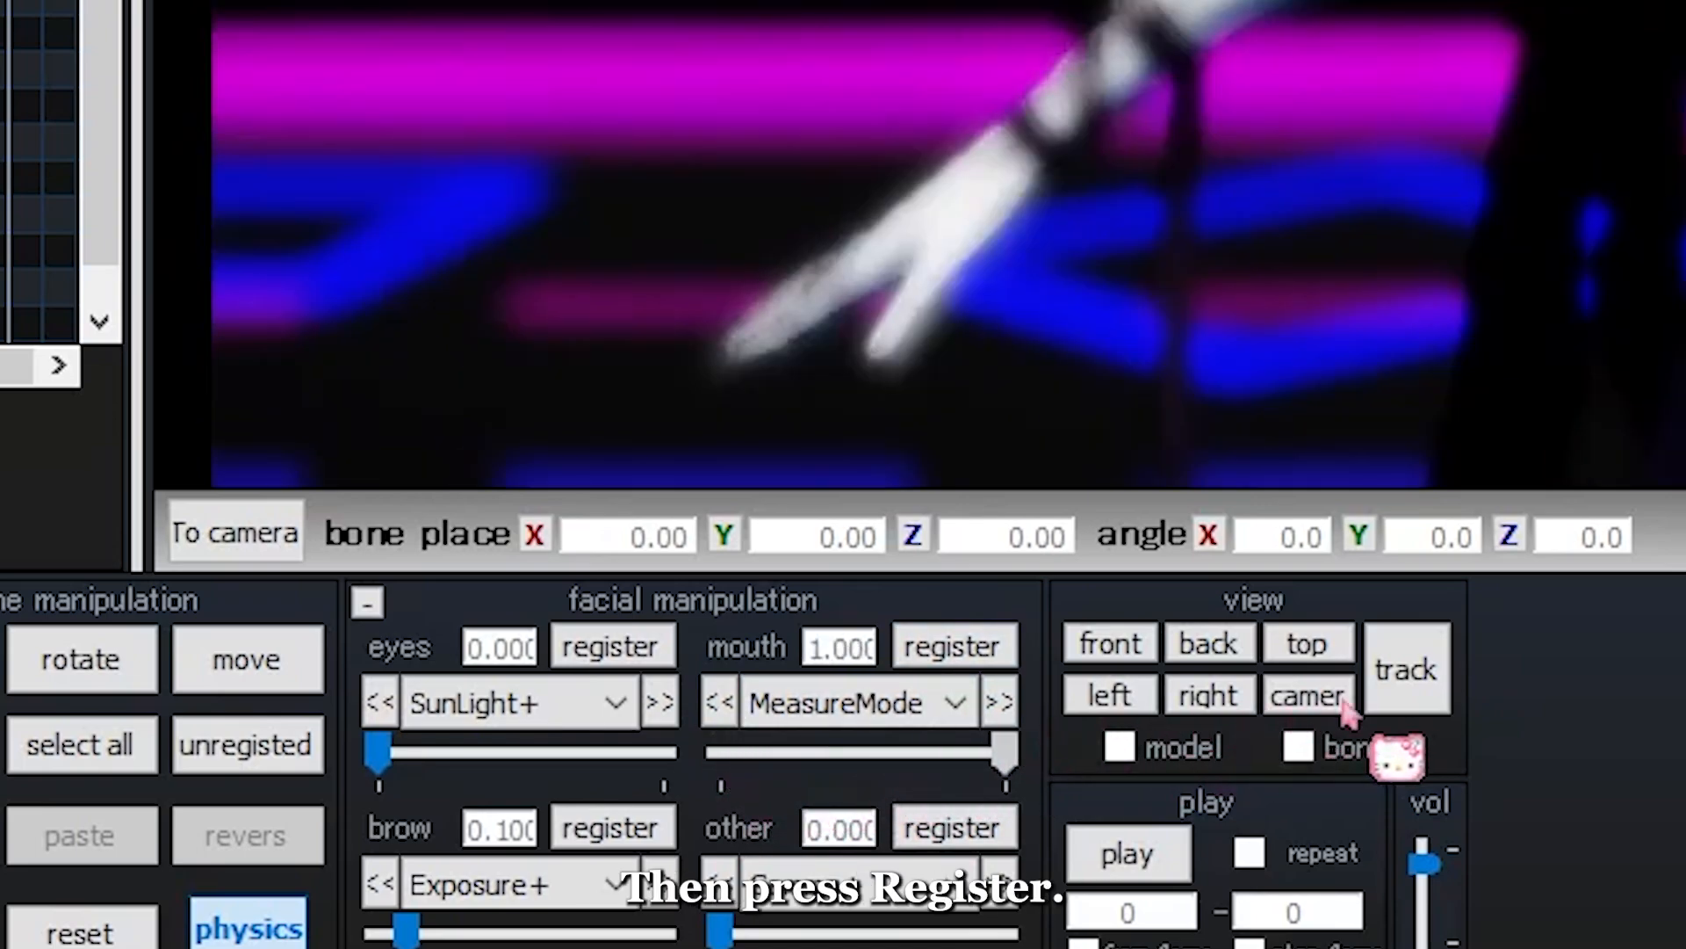
left_click(957, 650)
Switch the mouth morph of ray_controller to Fstop- and set it to 0.750
left_click(955, 702)
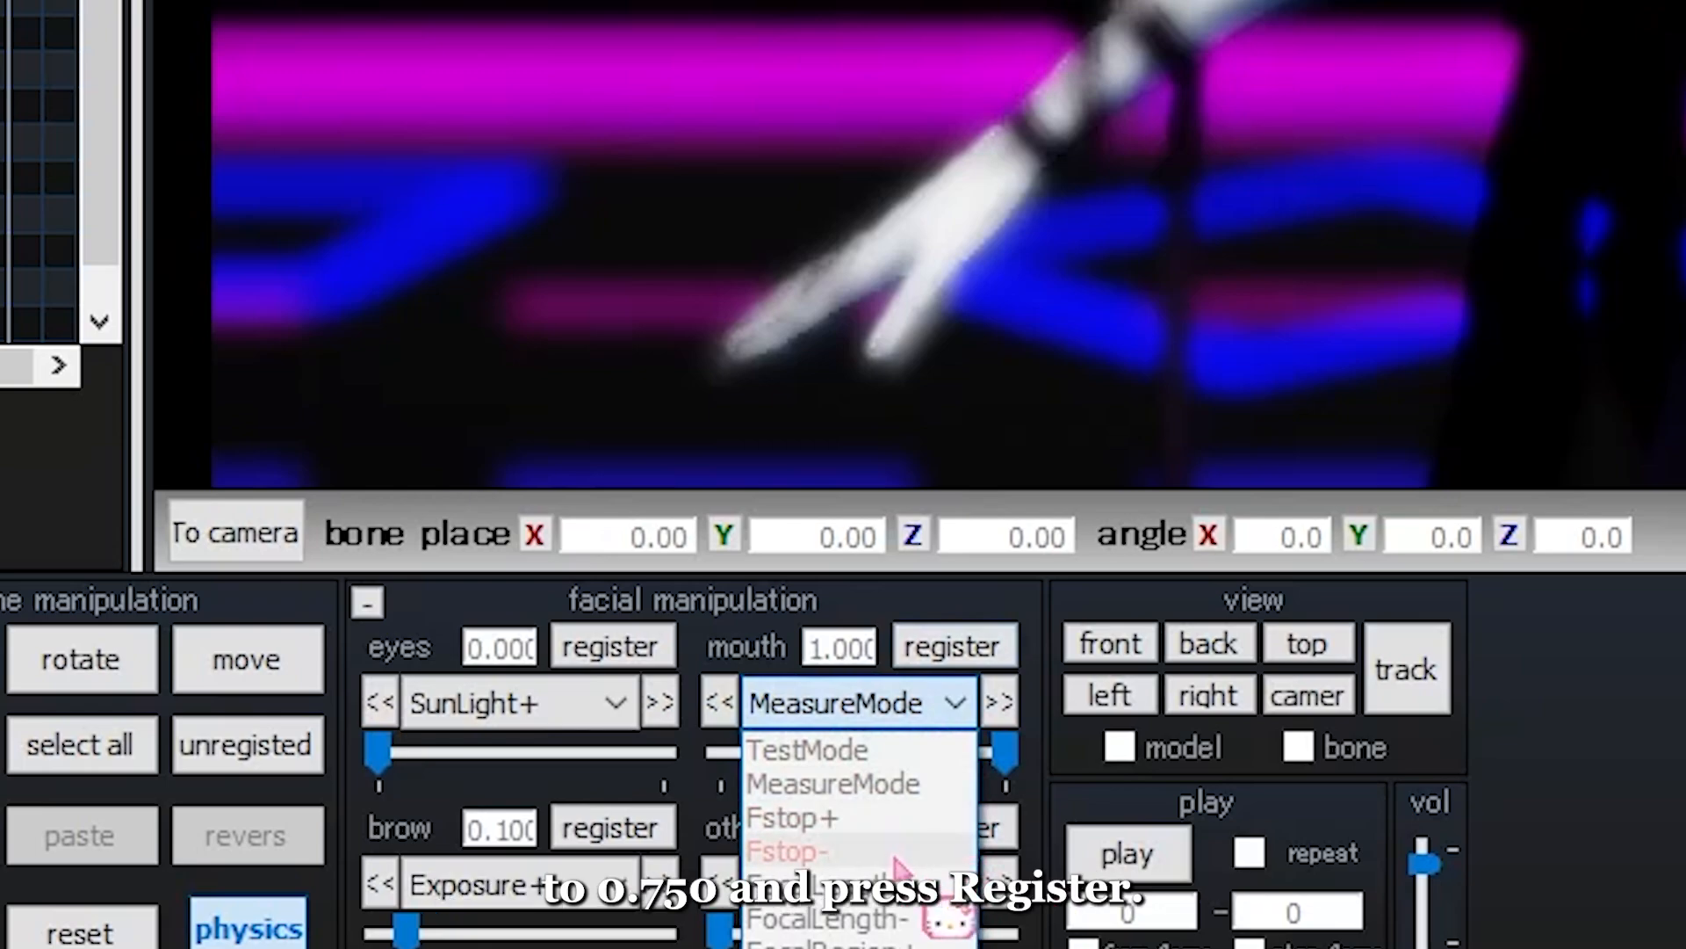
left_click(777, 850)
left_click_drag(722, 752, 1498, 783)
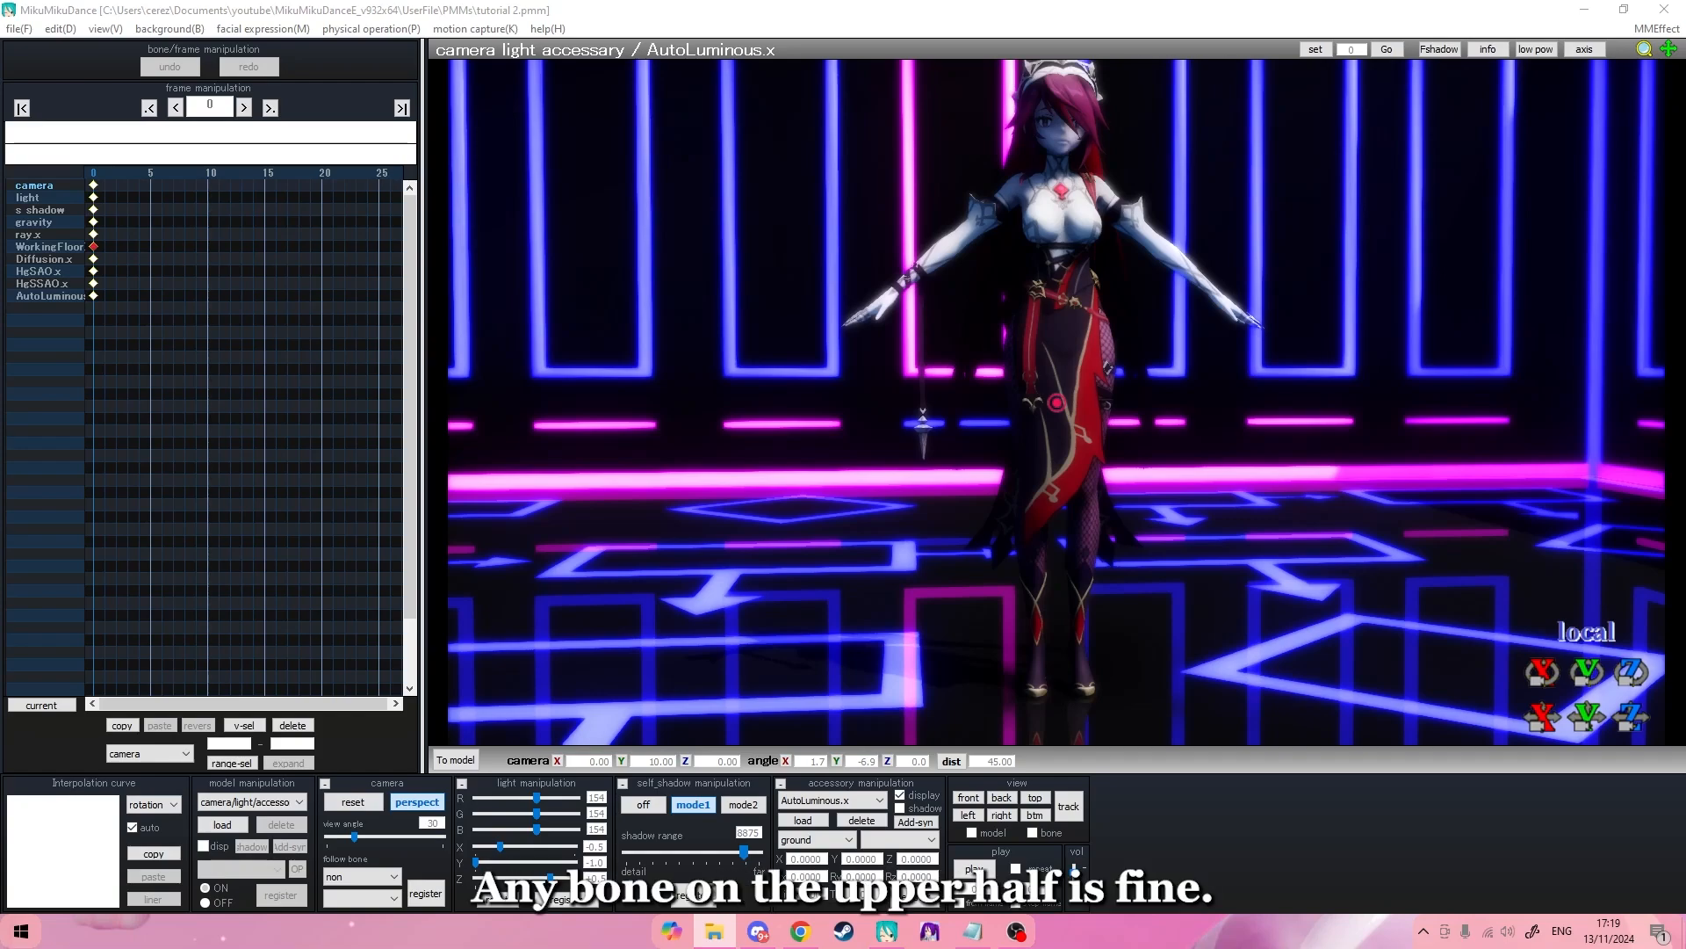
Try to load a motion file into the scene while the camera, light and accessory mode is active
left_click_drag(445, 410, 836, 284)
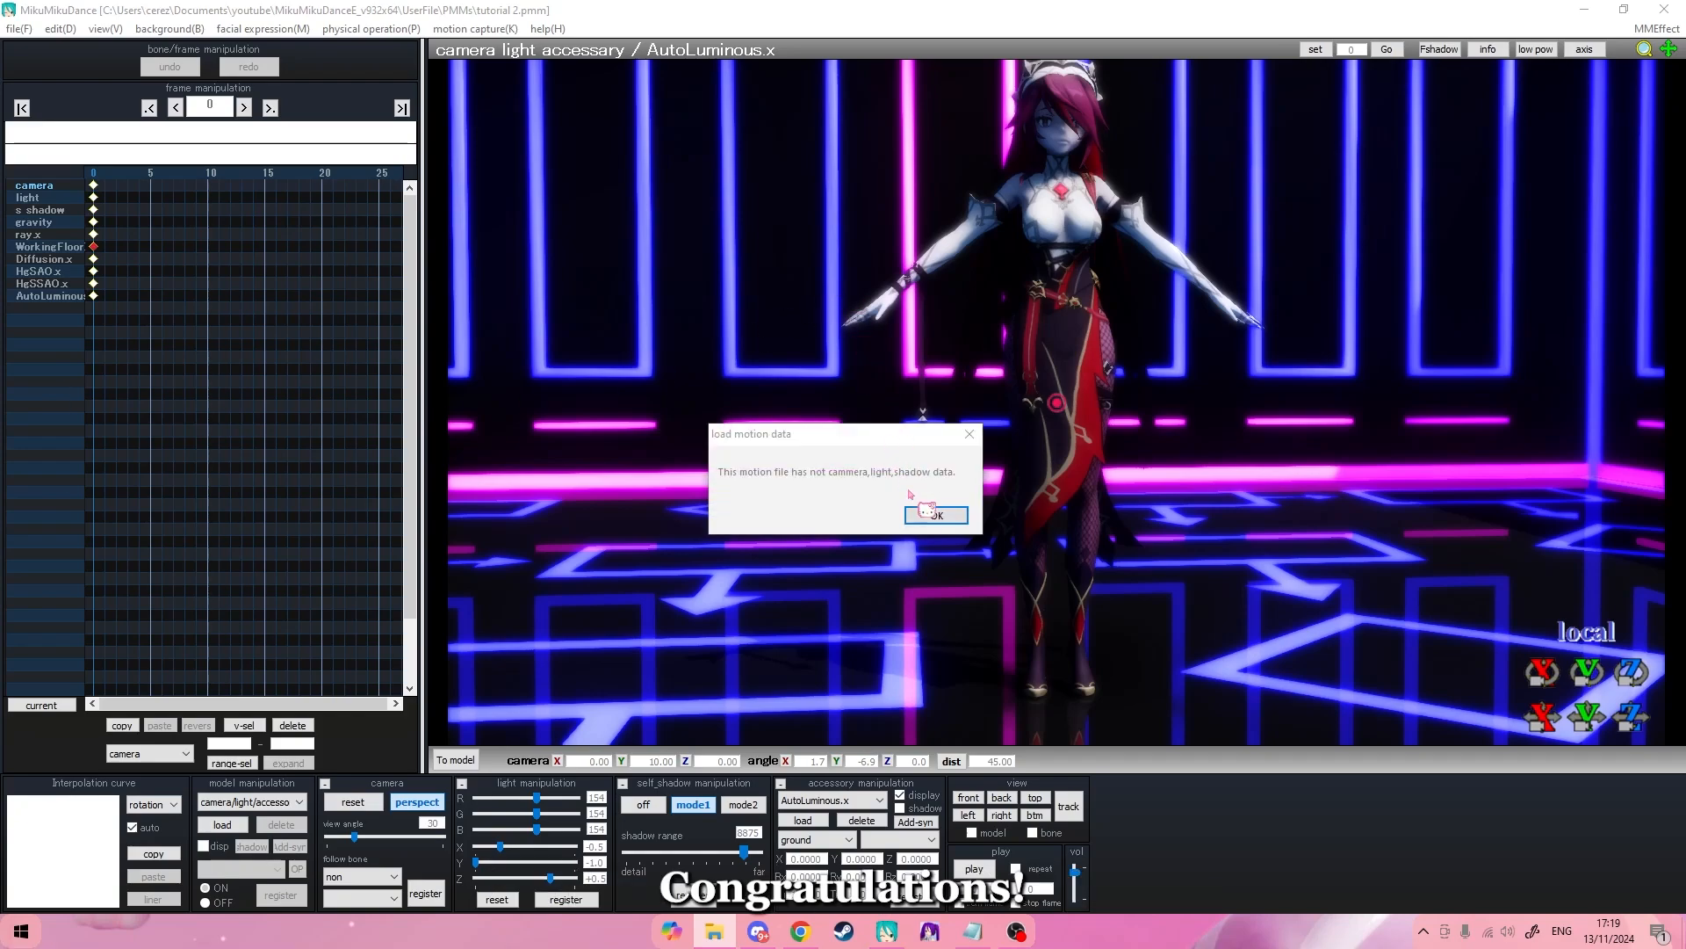
left_click(929, 515)
Leave camera mode and make Rosaria the active model
left_click(456, 761)
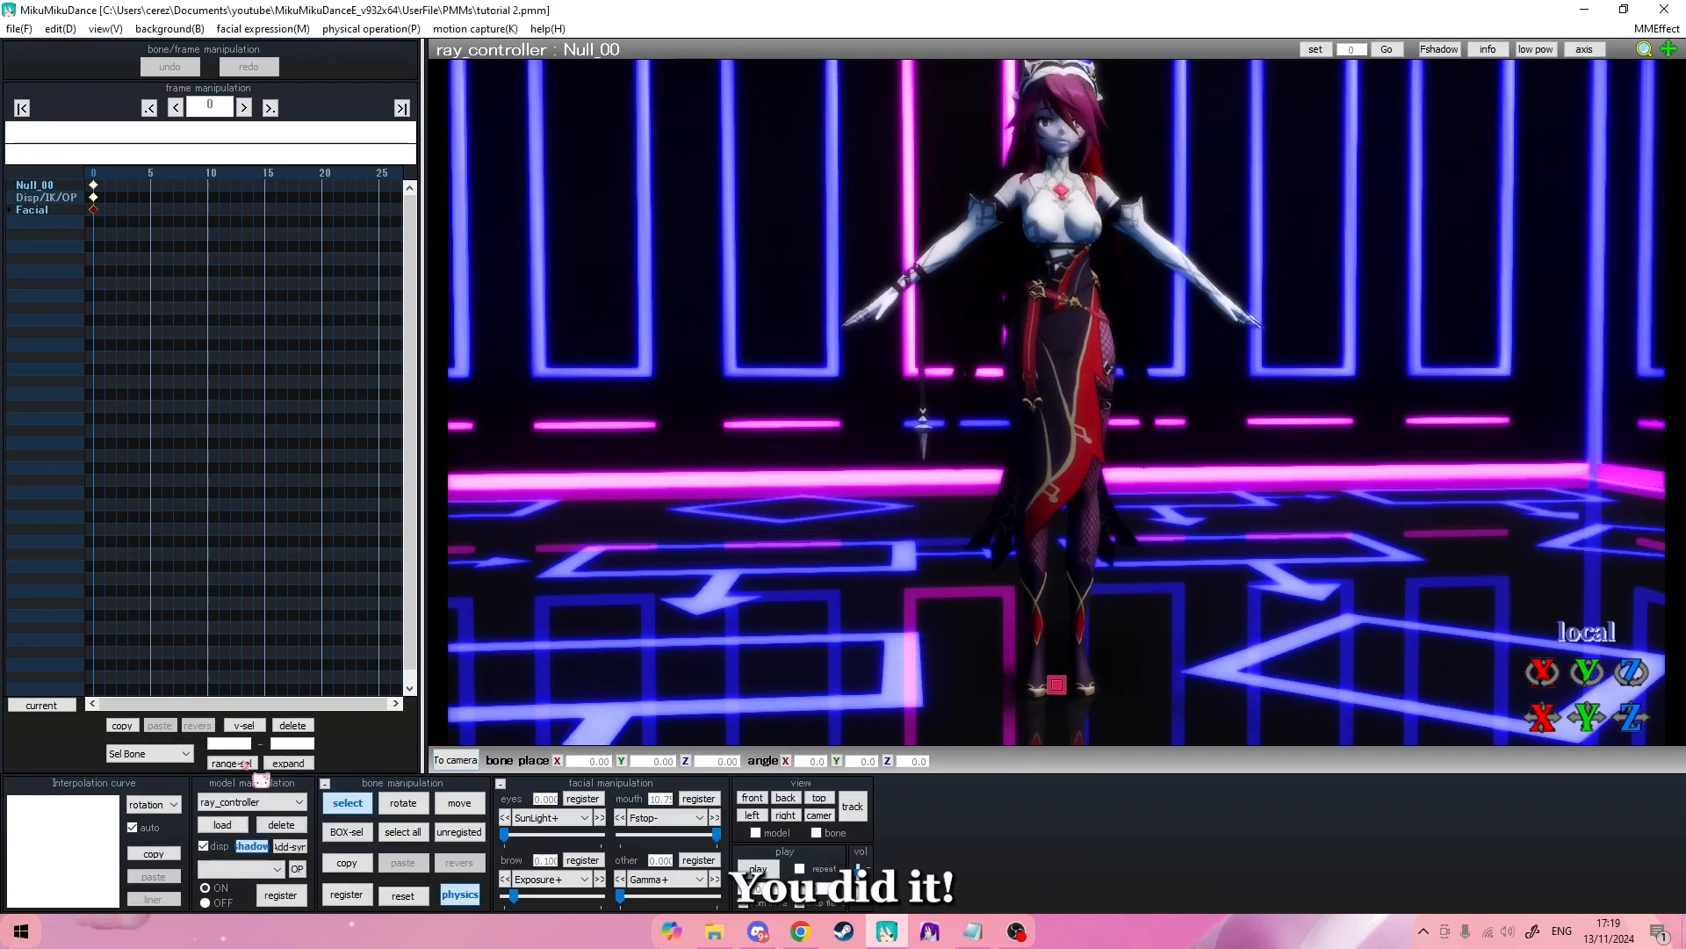
left_click(252, 802)
left_click(237, 841)
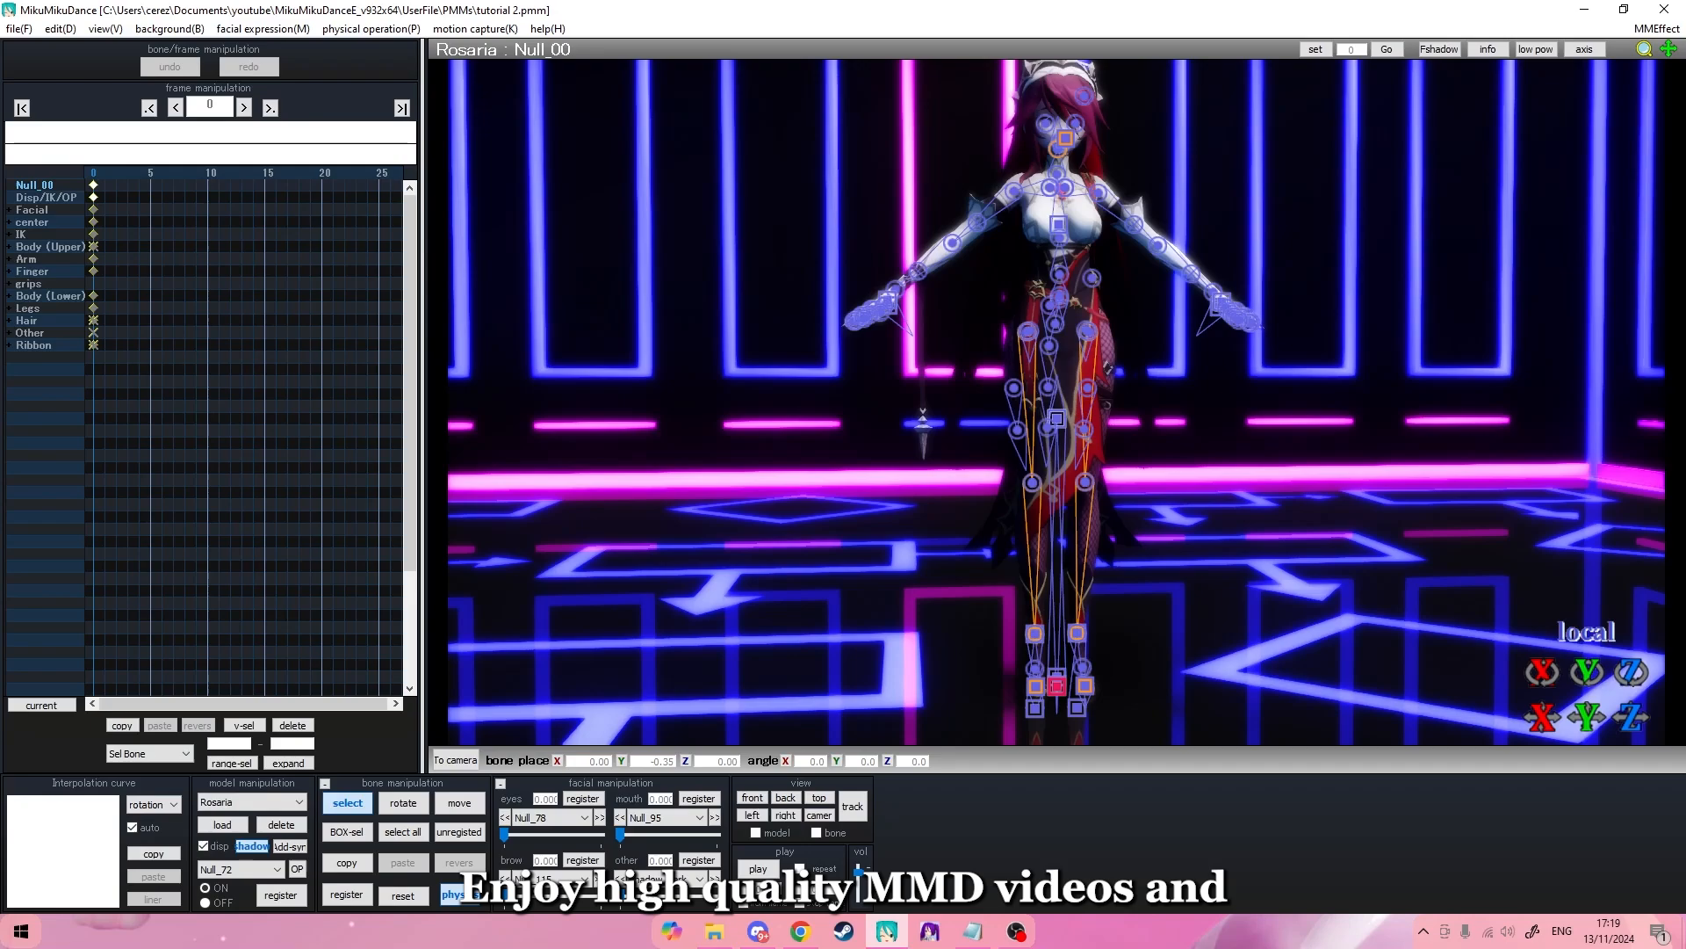
left_click(886, 527)
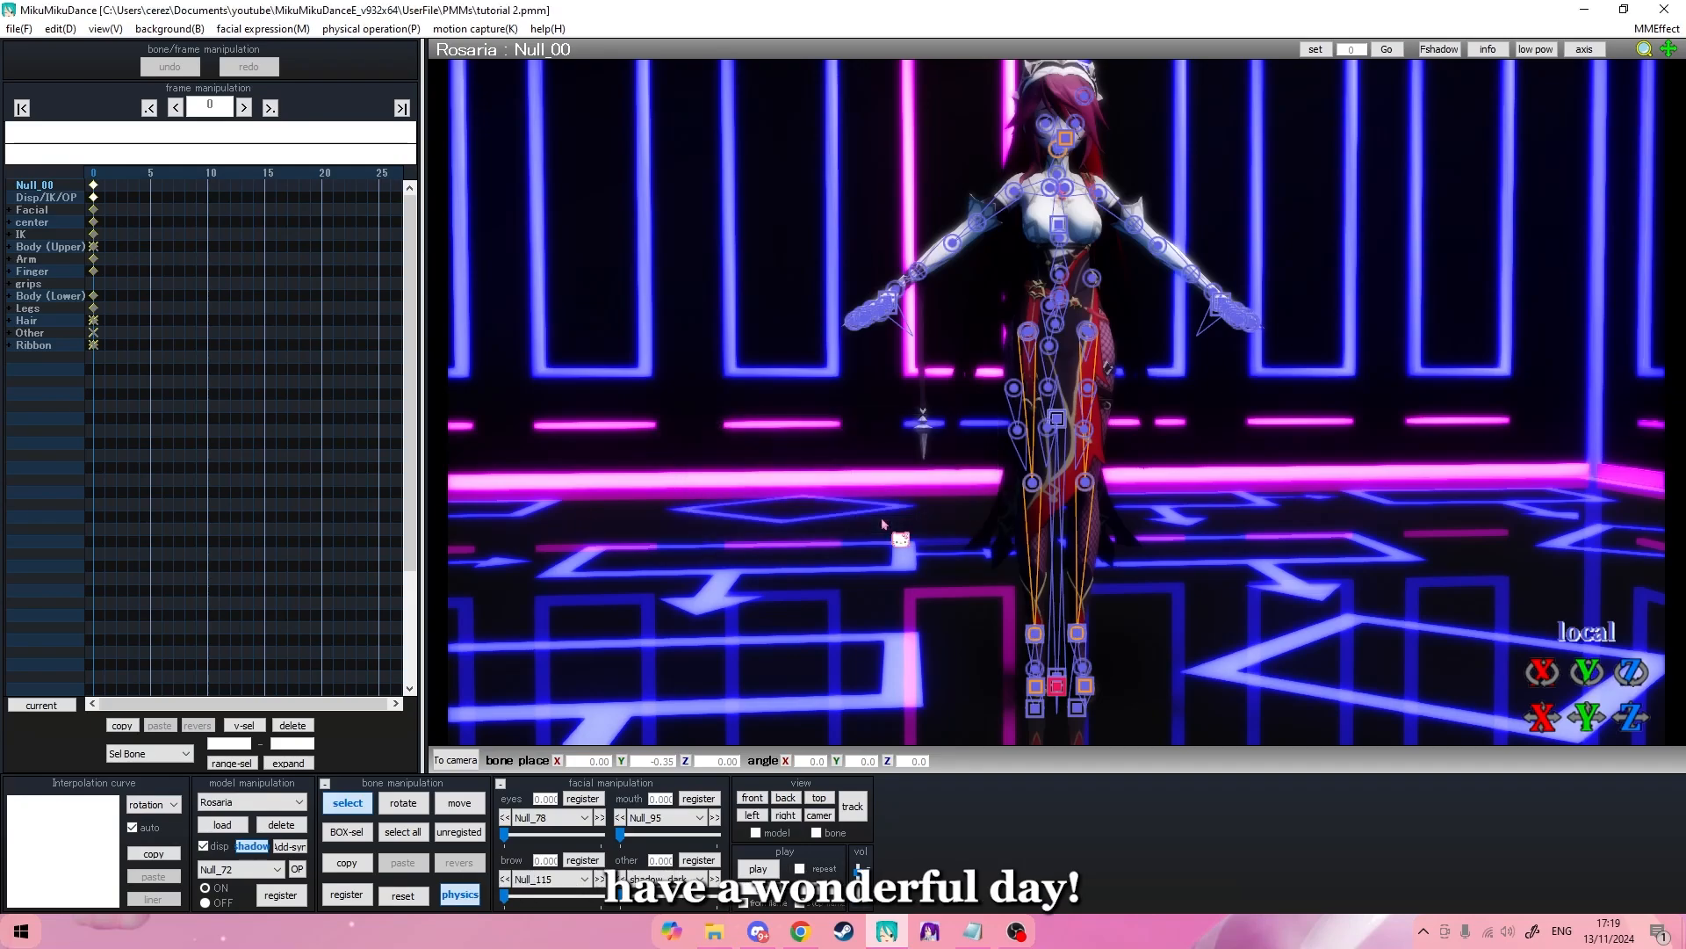